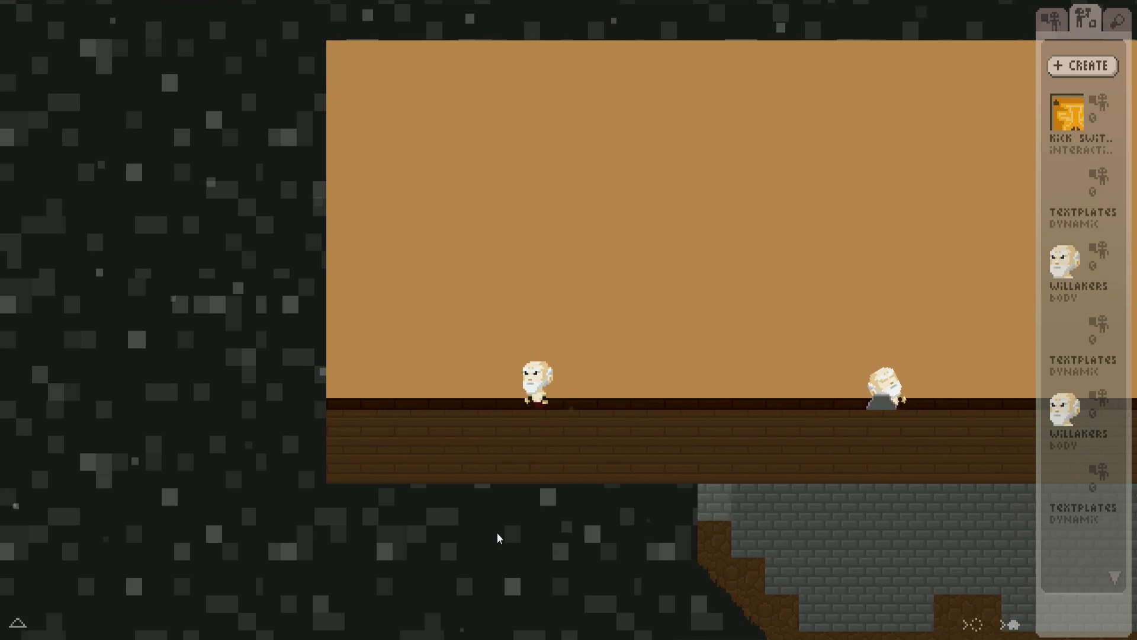
pyautogui.press('Up')
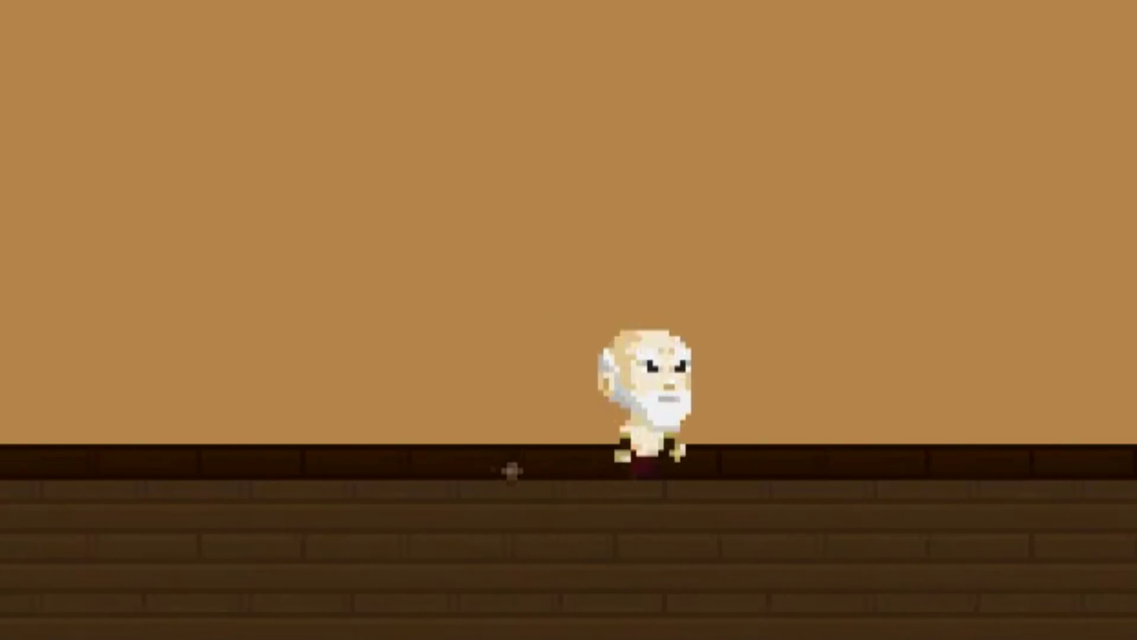
pyautogui.press('Left')
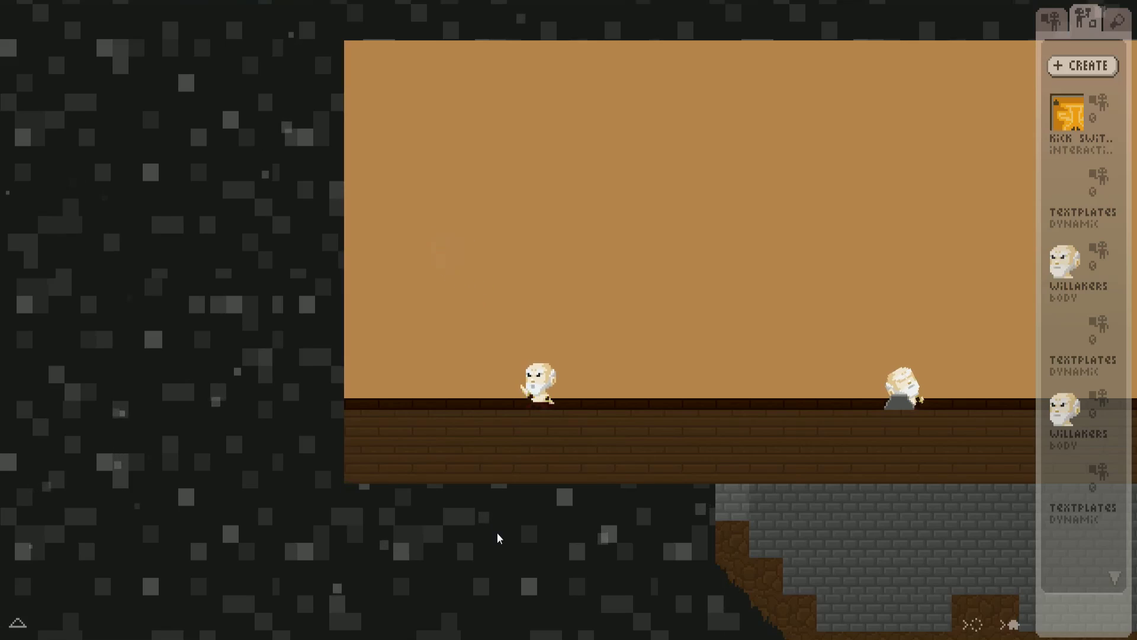
# Start a new creation named TEST BODY and set its type to Solid
pyautogui.click(1090, 66)
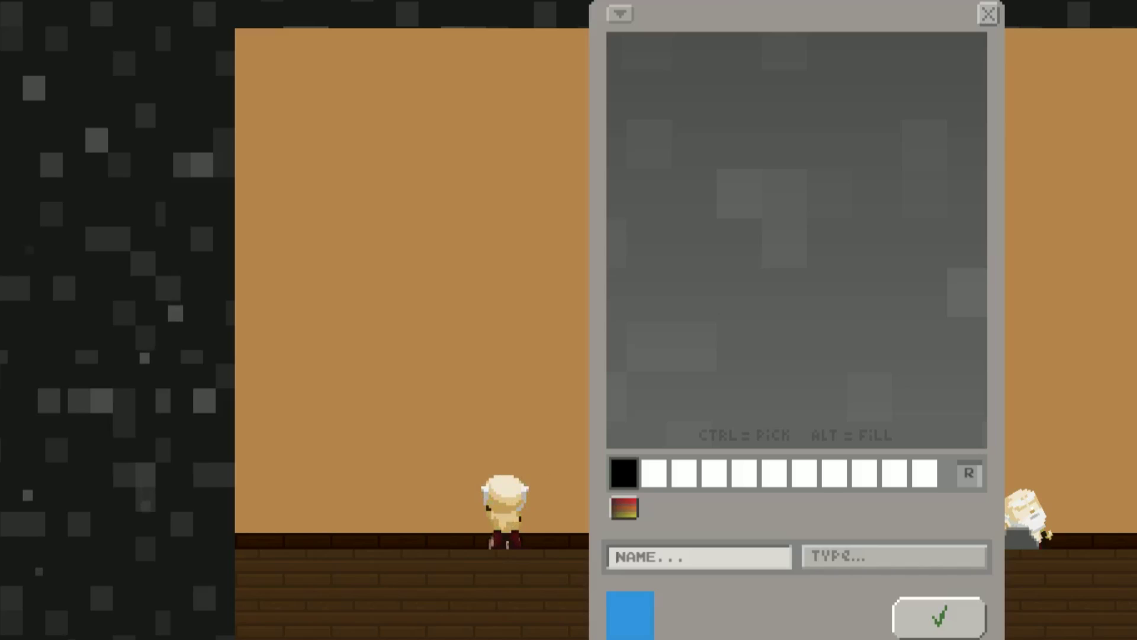
pyautogui.write('TEST BODY')
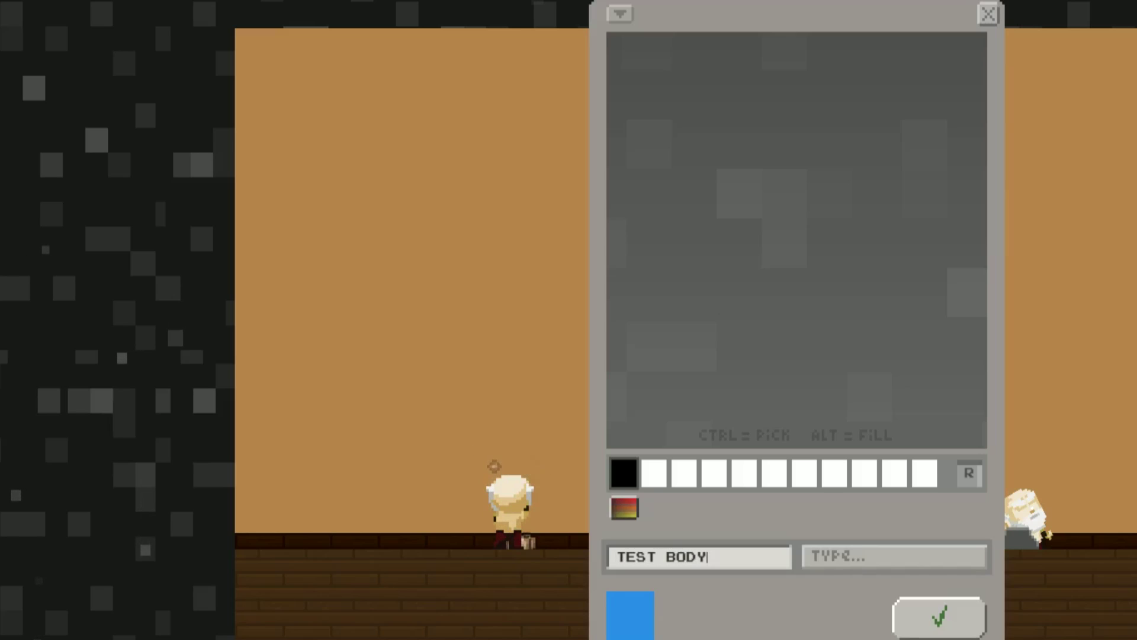
pyautogui.click(859, 560)
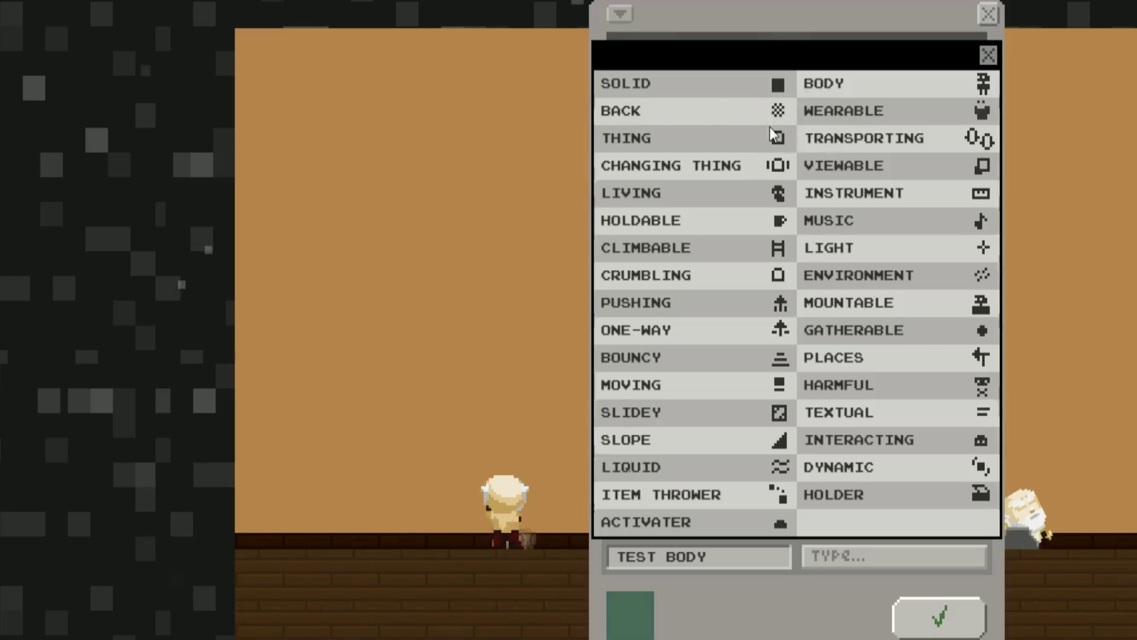
pyautogui.click(726, 94)
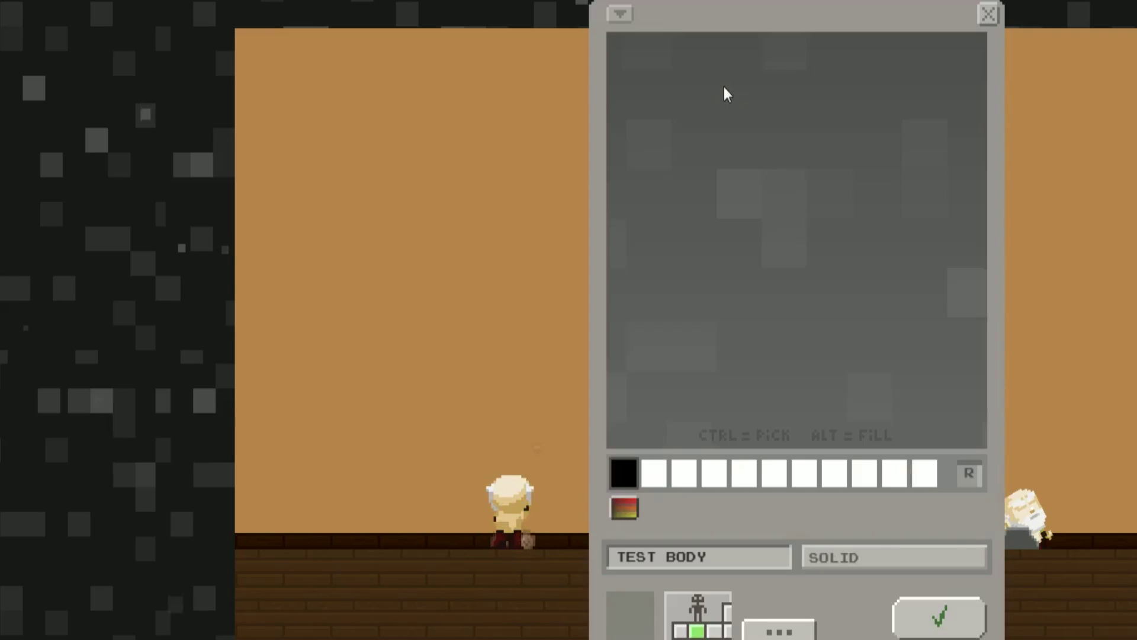
# Draw a closed black freehand oval outline on the canvas and change the creation's type to Body
pyautogui.moveTo(828, 155)
pyautogui.mouseDown()
pyautogui.moveTo(851, 172)
pyautogui.moveTo(793, 176)
pyautogui.mouseUp()
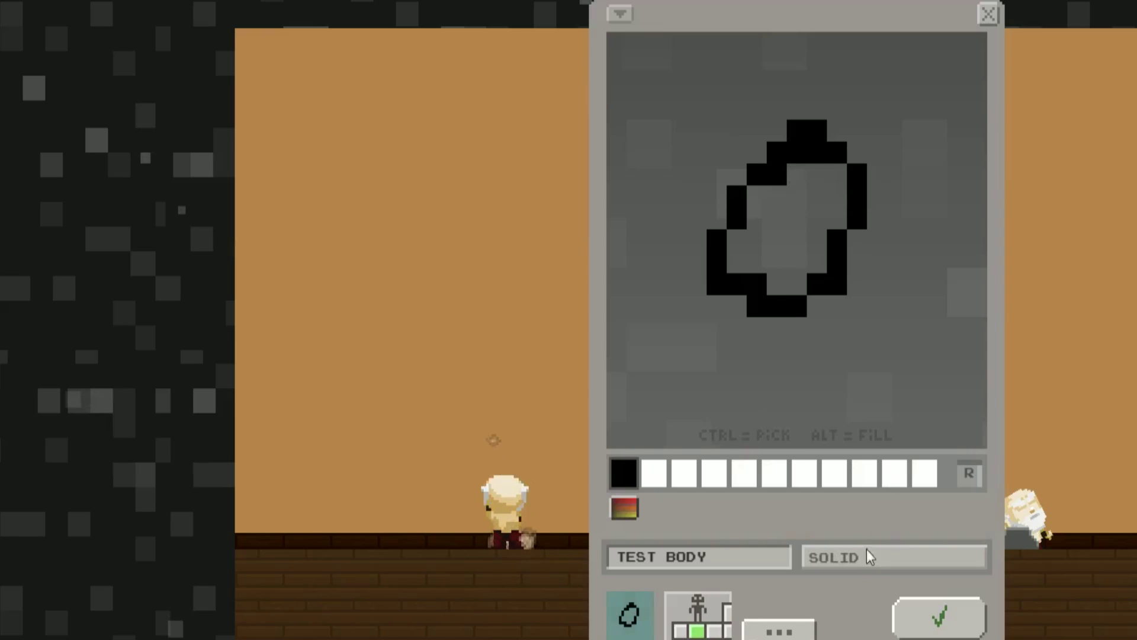
pyautogui.click(868, 554)
pyautogui.click(842, 88)
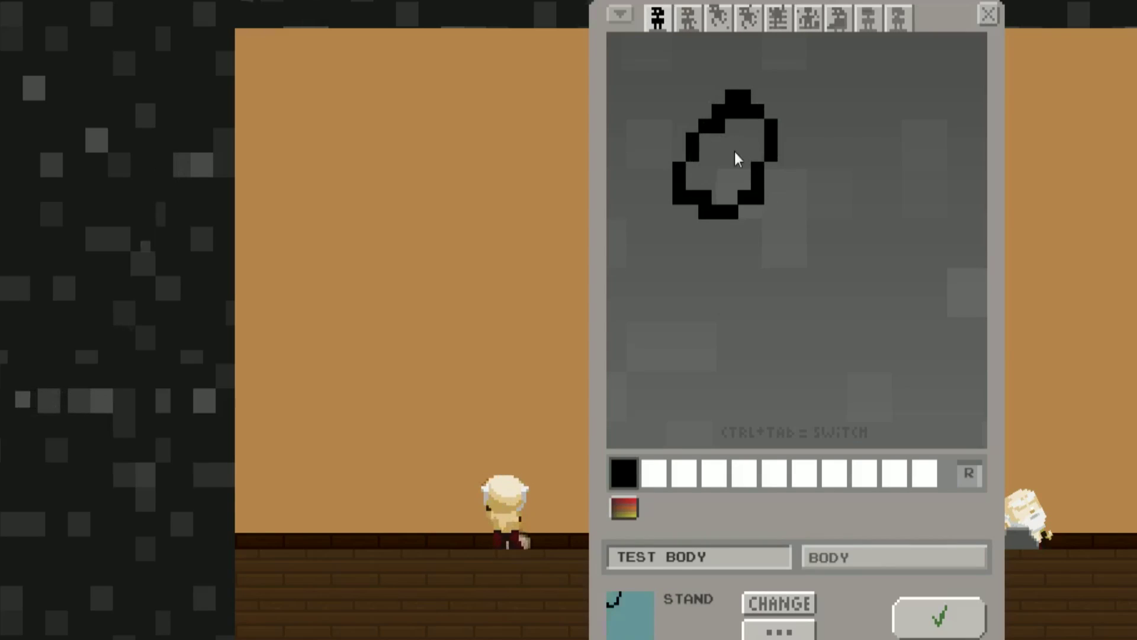
# Sketch black freehand lines marking off the canvas's upper-left area, clearing the canvas after each attempt
pyautogui.moveTo(673, 175); pyautogui.dragTo(660, 240)
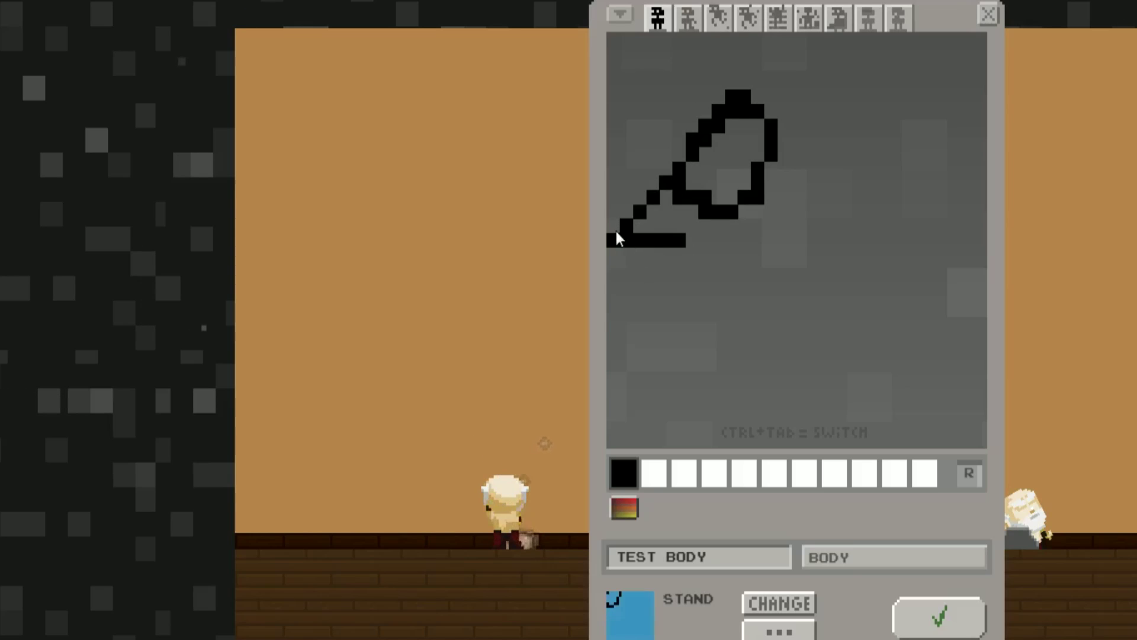
pyautogui.press('Delete')
pyautogui.moveTo(609, 240)
pyautogui.mouseDown()
pyautogui.moveTo(739, 243)
pyautogui.moveTo(792, 203)
pyautogui.moveTo(796, 55)
pyautogui.mouseUp()
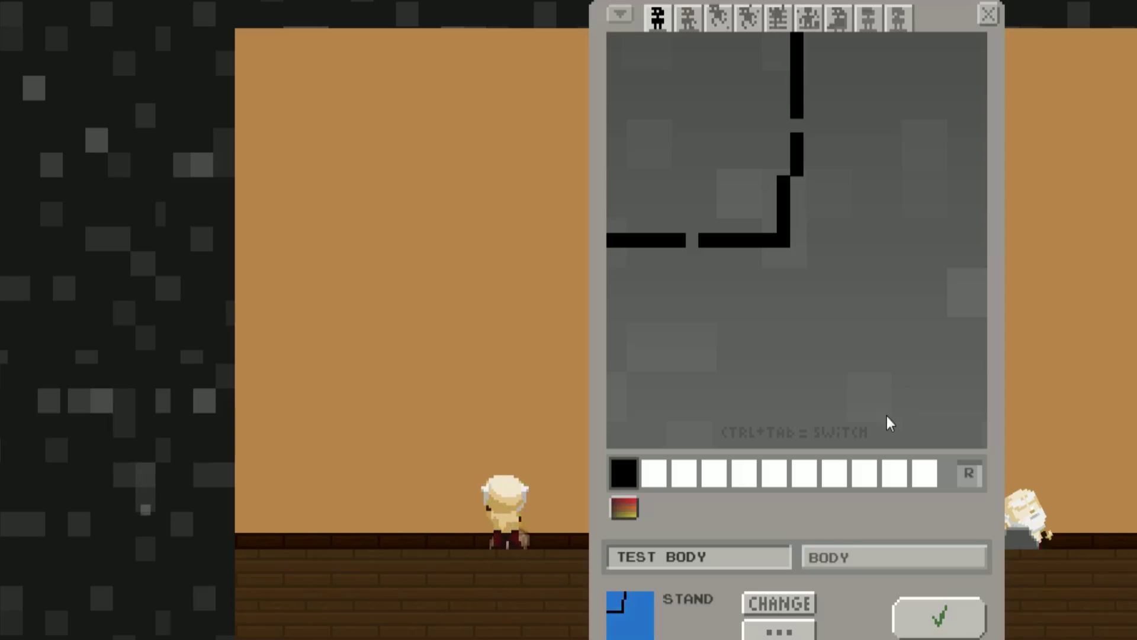
pyautogui.press('Delete')
# Draw a small black oval outline in the canvas's upper-left area and shift it down and right toward the middle
pyautogui.moveTo(694, 138)
pyautogui.mouseDown()
pyautogui.moveTo(744, 153)
pyautogui.moveTo(713, 127)
pyautogui.mouseUp()
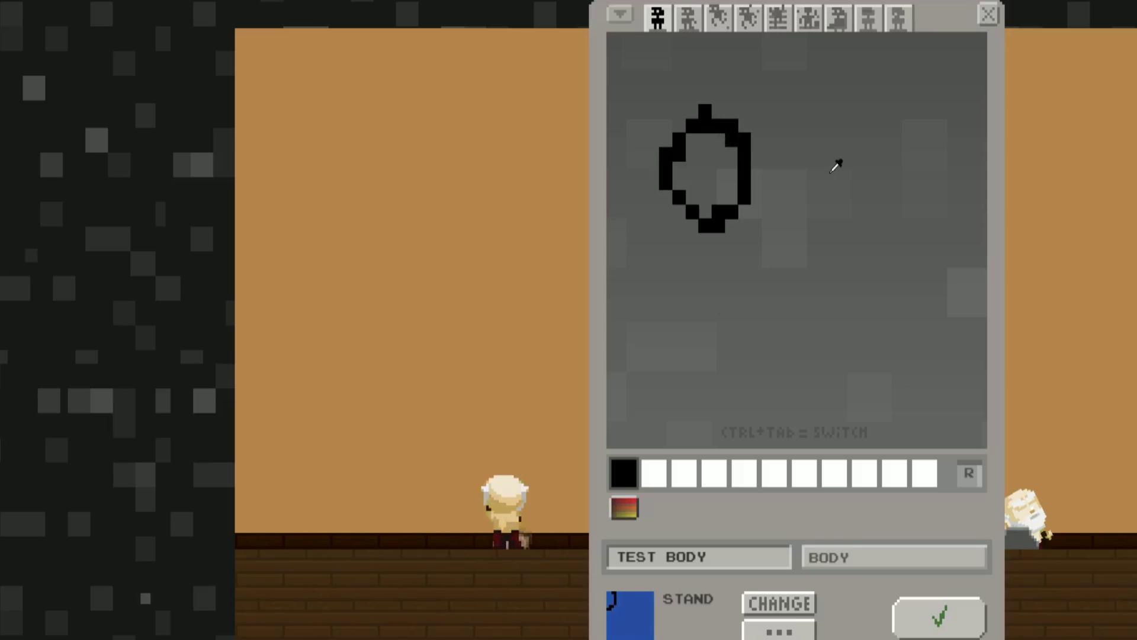
pyautogui.press('Down')
pyautogui.press('Right')
pyautogui.press('Right')
pyautogui.press('Right')
pyautogui.press('Down')
pyautogui.press('Right')
pyautogui.press('Down')
pyautogui.press('Down')
pyautogui.press('Down')
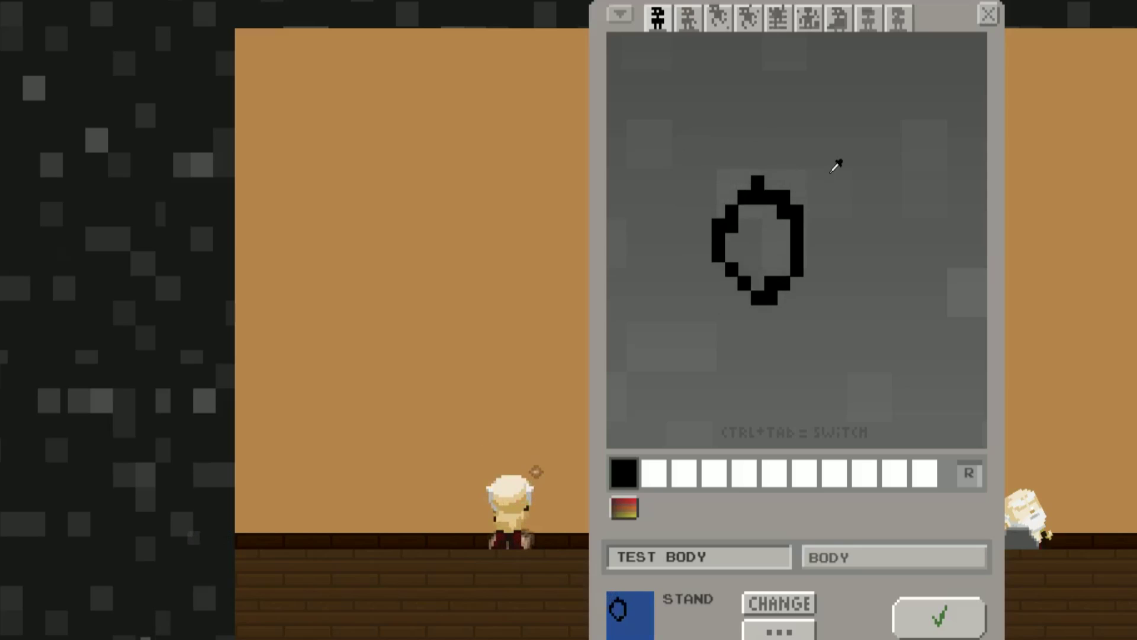
# Shift the black oval around the canvas in all directions and clear the canvas
pyautogui.press('Left')
pyautogui.press('Up')
pyautogui.press('Up')
pyautogui.press('Up')
pyautogui.press('Up')
pyautogui.press('Left')
pyautogui.press('Left')
pyautogui.press('Left')
pyautogui.press('Right')
pyautogui.press('Down')
pyautogui.press('Down')
pyautogui.press('Down')
pyautogui.press('Right')
pyautogui.press('Right')
pyautogui.press('Right')
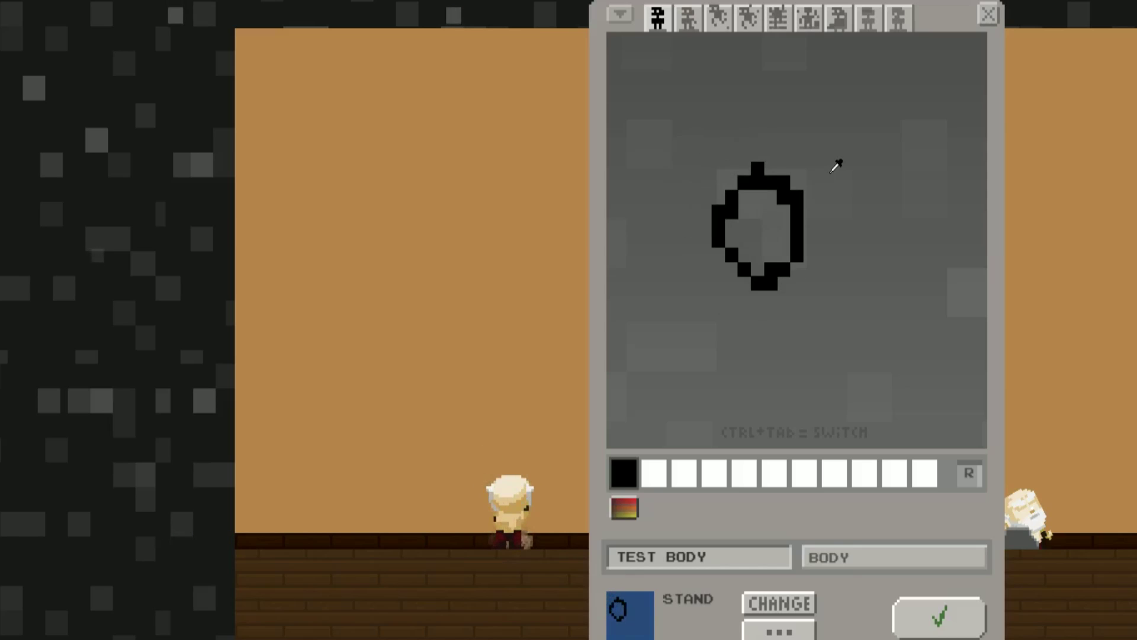
pyautogui.press('Right')
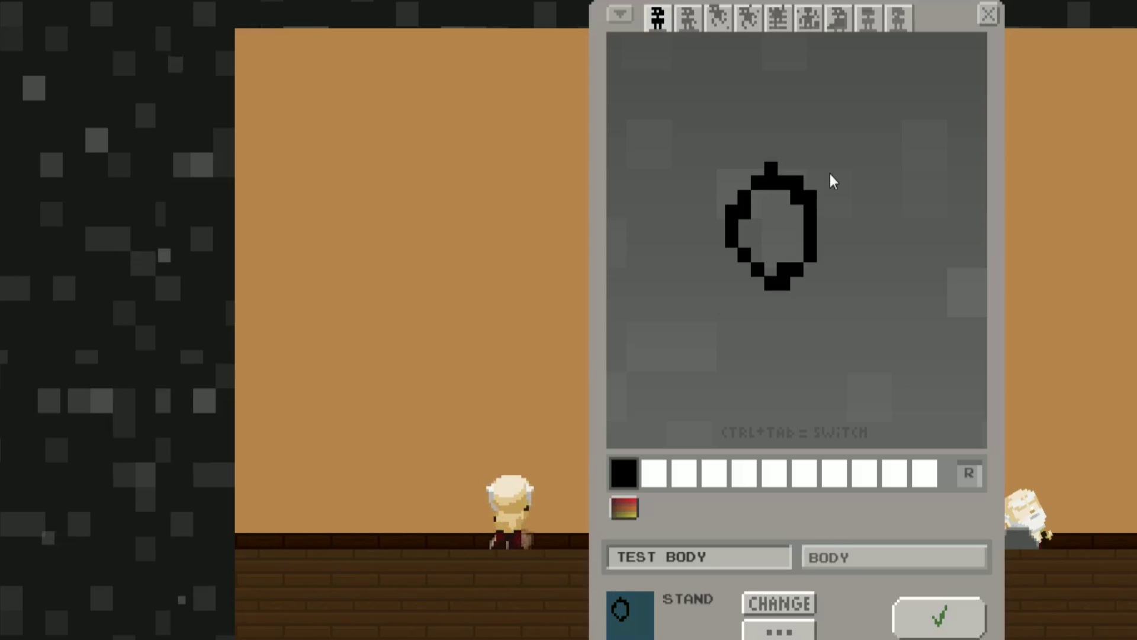
pyautogui.press('Delete')
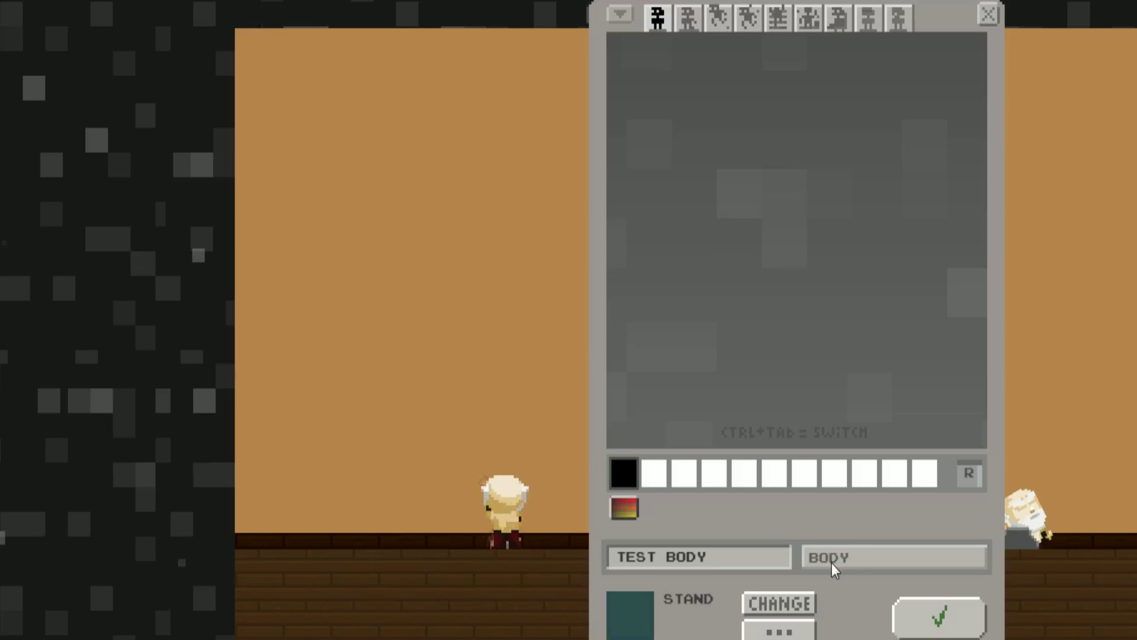
# Reselect Body as the creation's type and fill the whole canvas with black
pyautogui.click(834, 569)
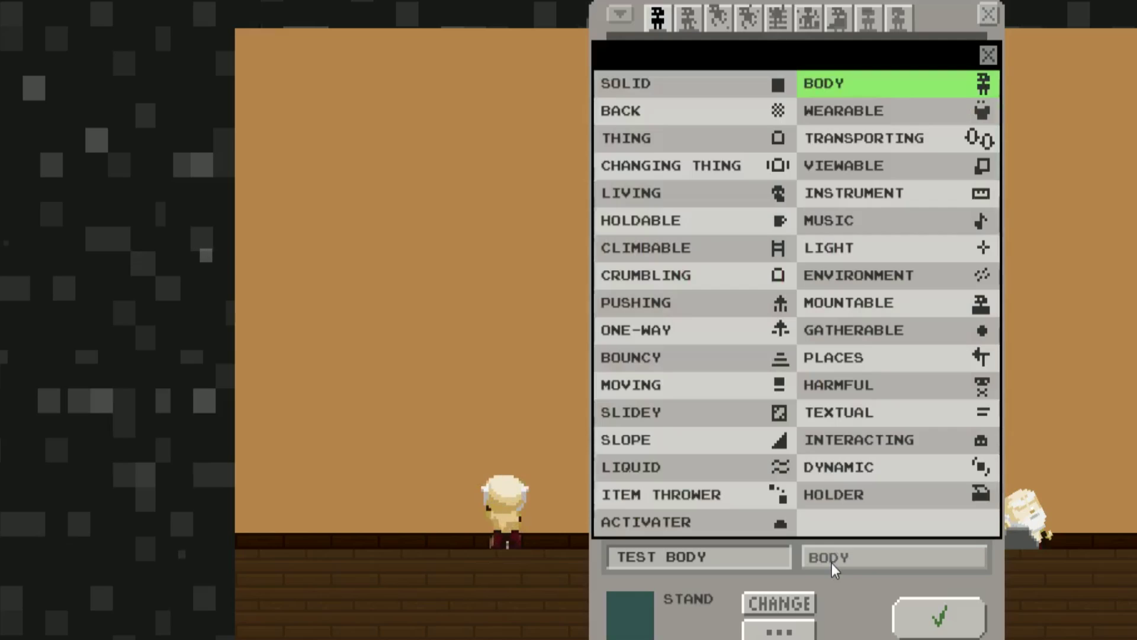
pyautogui.click(827, 88)
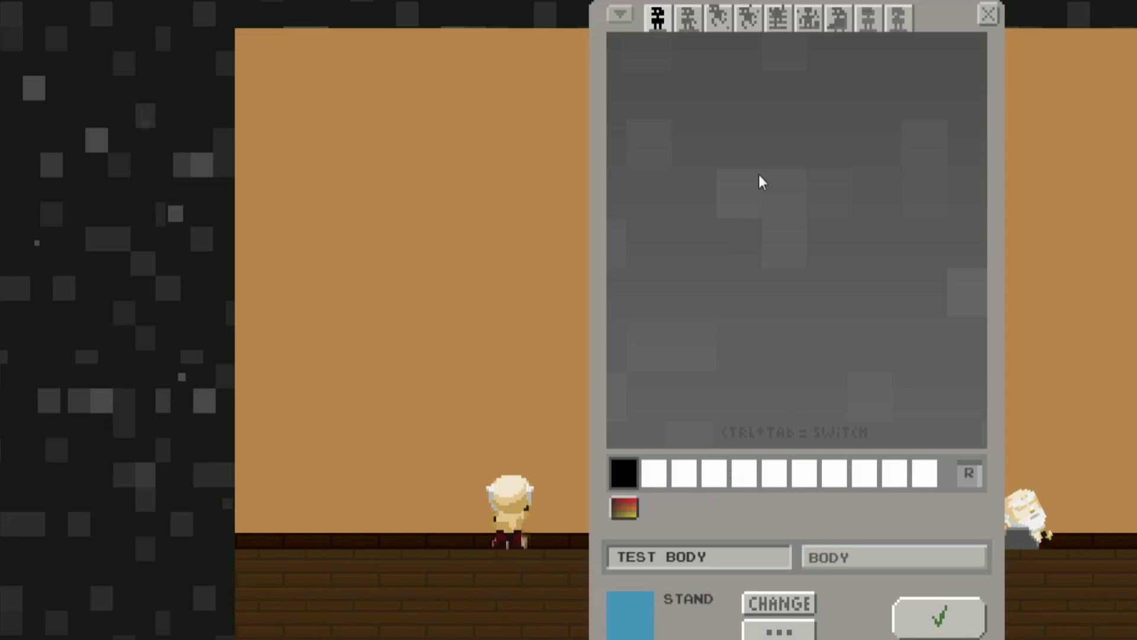
pyautogui.click(734, 246)
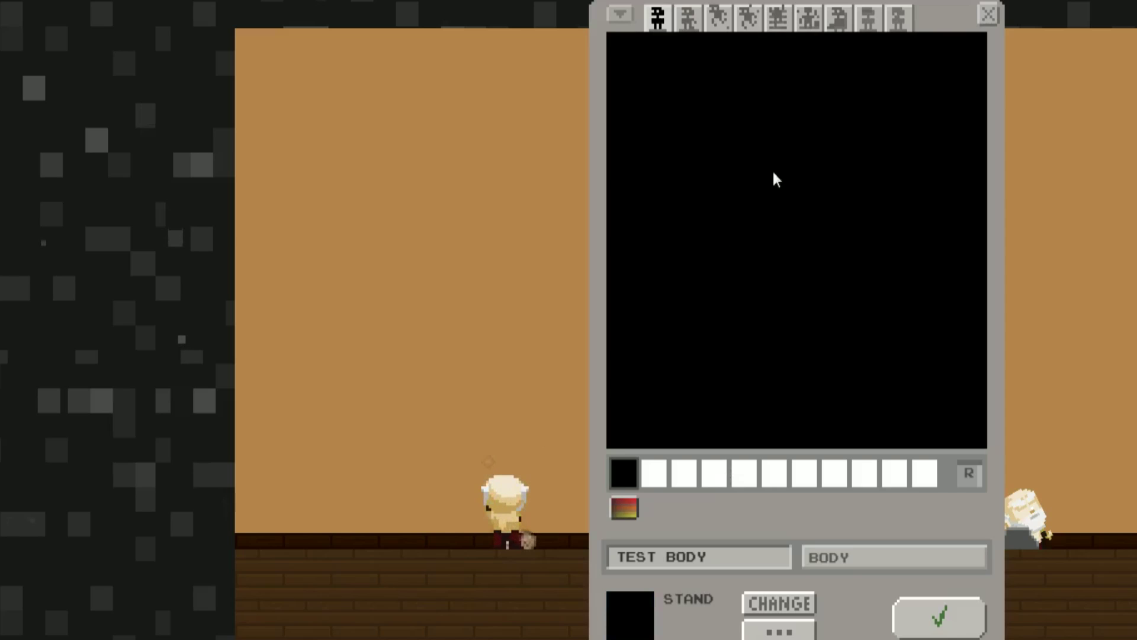
# Change the first palette swatch from black to bright cyan, recoloring the filled canvas
pyautogui.click(623, 508)
pyautogui.moveTo(857, 188)
pyautogui.mouseDown()
pyautogui.moveTo(911, 91)
pyautogui.moveTo(947, 63)
pyautogui.mouseUp()
pyautogui.click(947, 63)
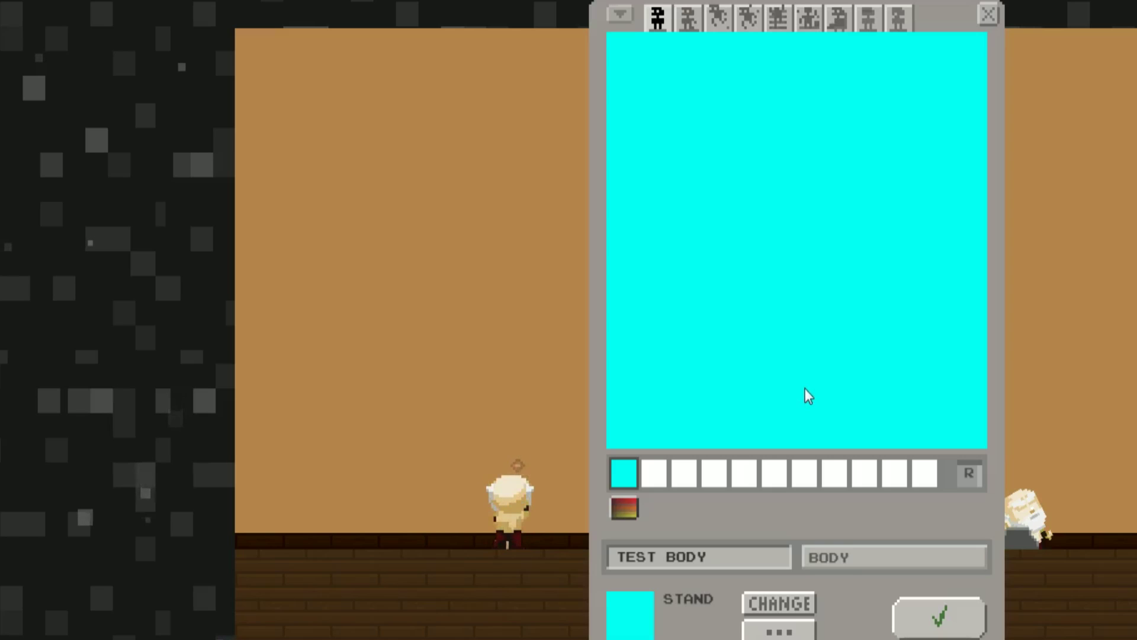
# Switch back and forth between the cyan swatch and several white palette swatches, ending on cyan
pyautogui.click(780, 483)
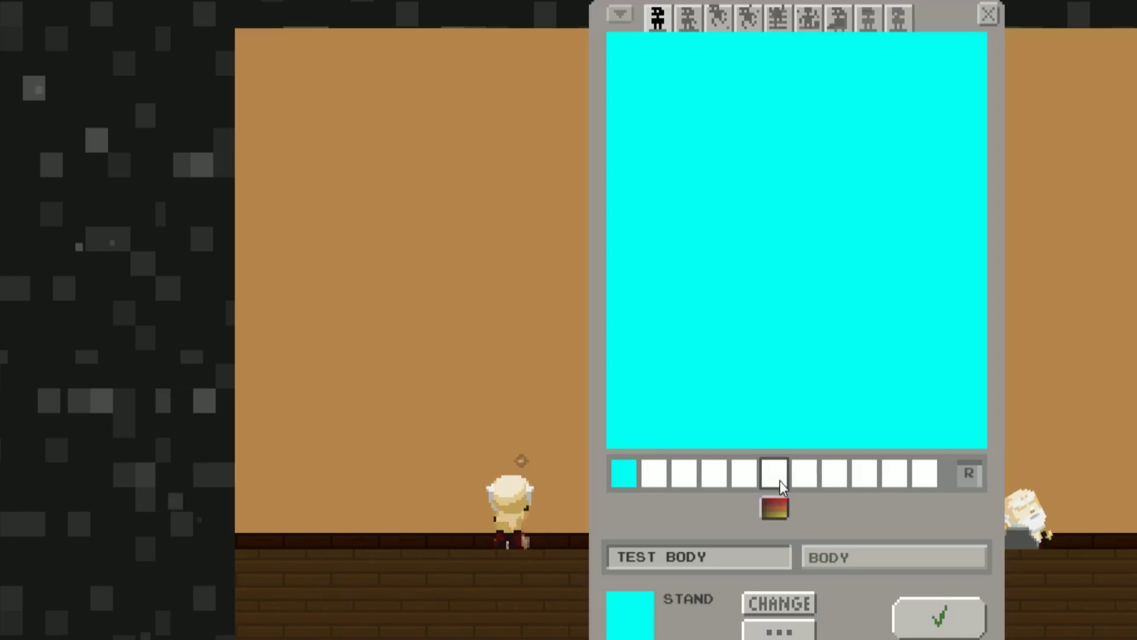
pyautogui.click(628, 490)
pyautogui.click(658, 482)
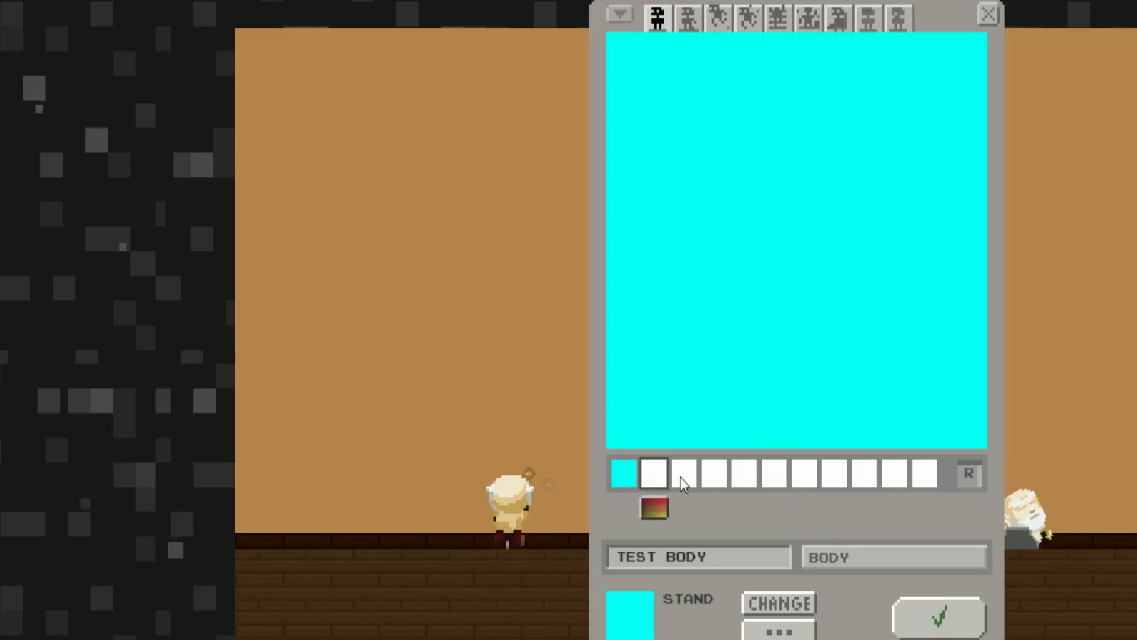
pyautogui.click(688, 482)
pyautogui.click(629, 492)
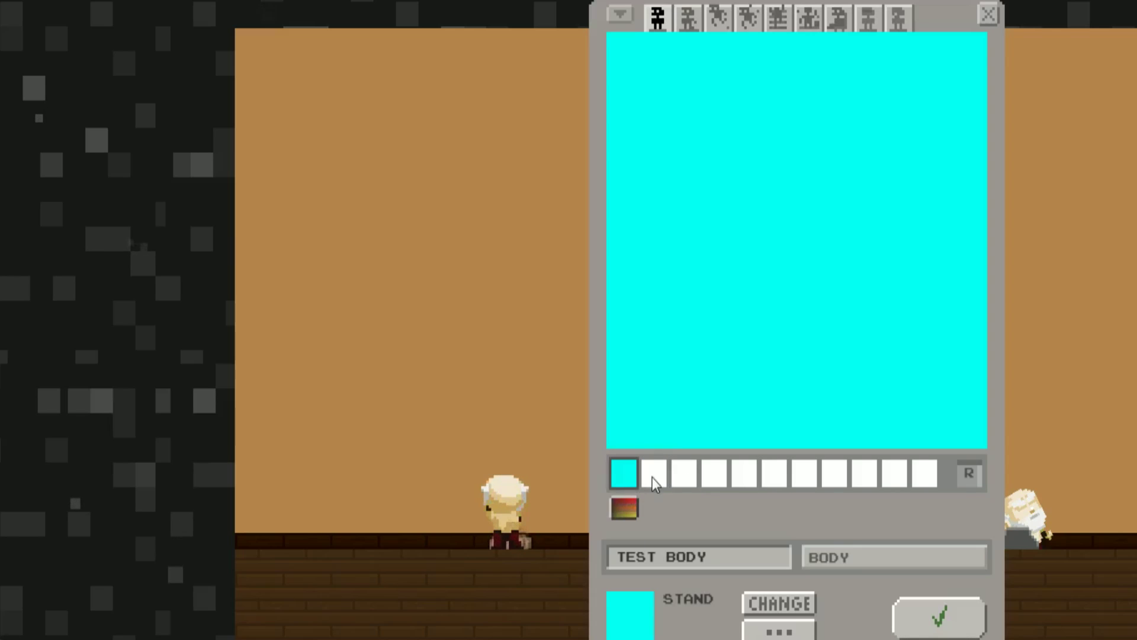
pyautogui.click(656, 481)
pyautogui.click(682, 477)
pyautogui.click(634, 483)
pyautogui.click(658, 483)
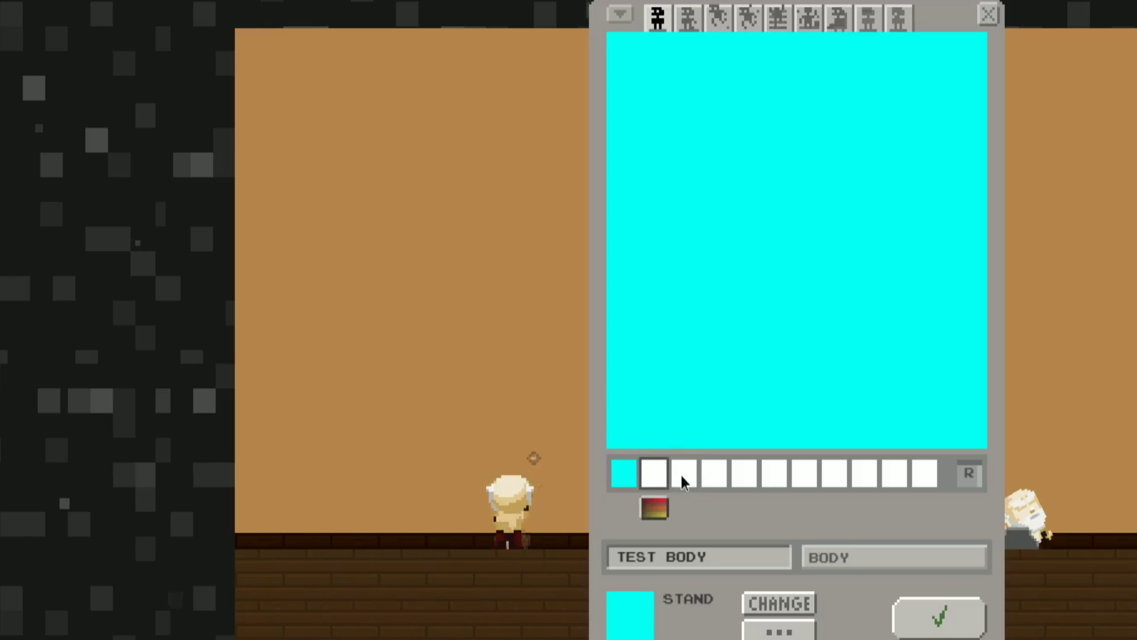
pyautogui.click(683, 479)
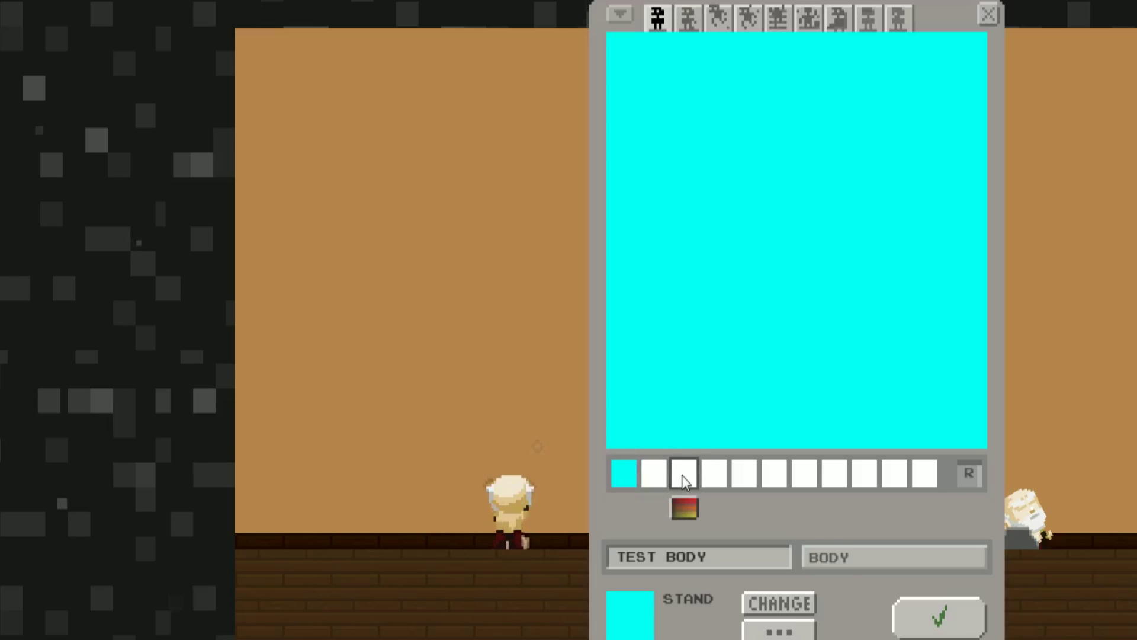
pyautogui.click(633, 490)
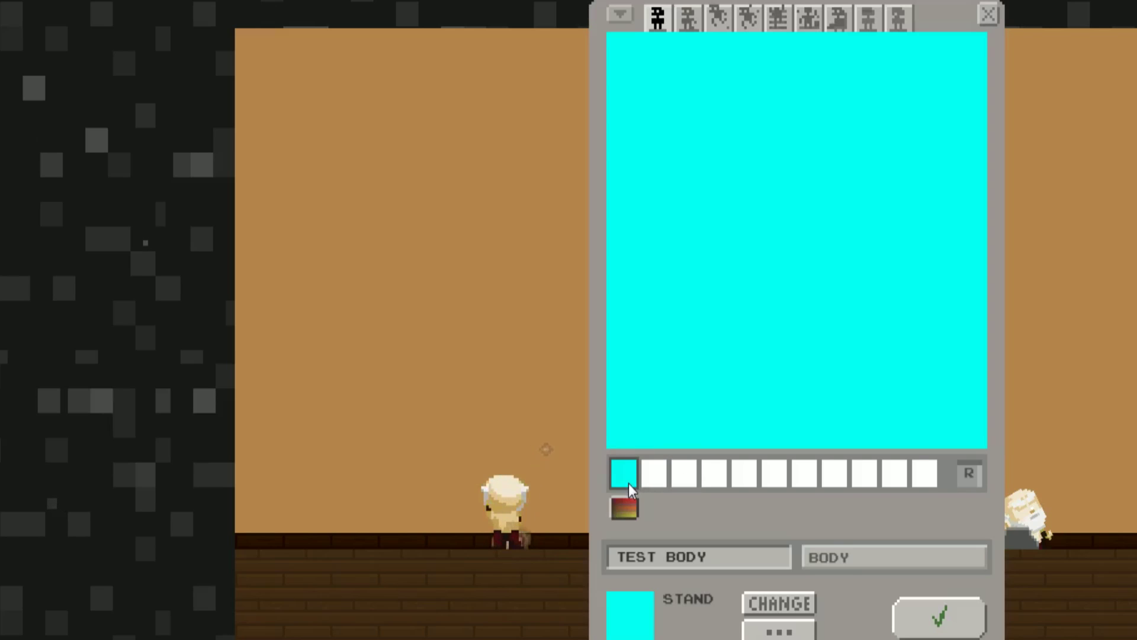
# Review the additional attribute options available for the Body type and close the list
pyautogui.click(766, 634)
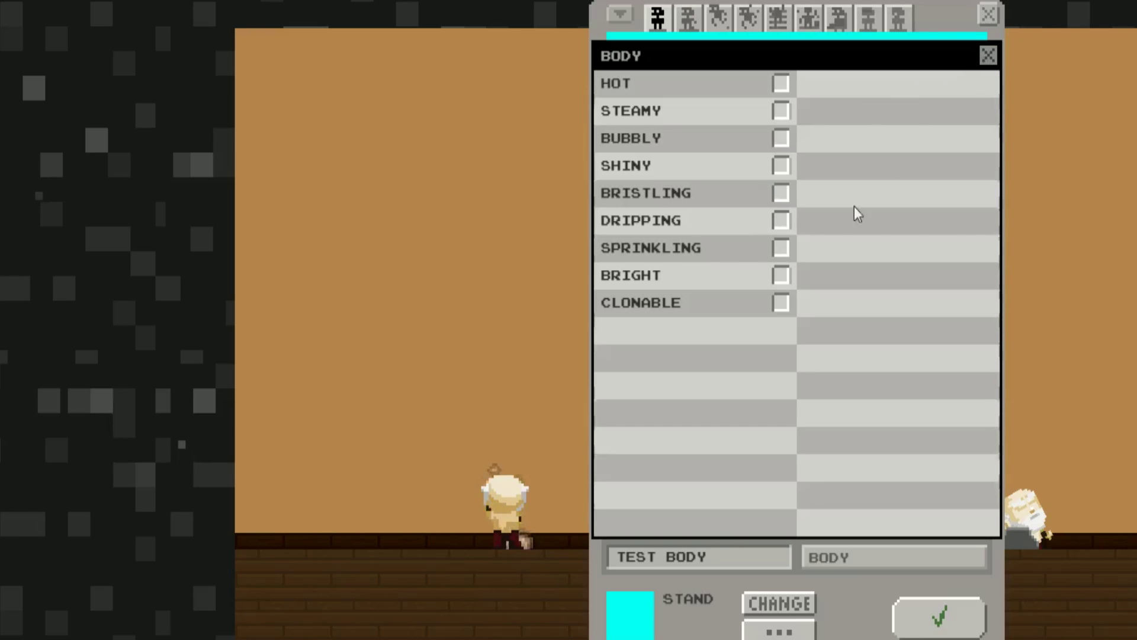
pyautogui.click(923, 617)
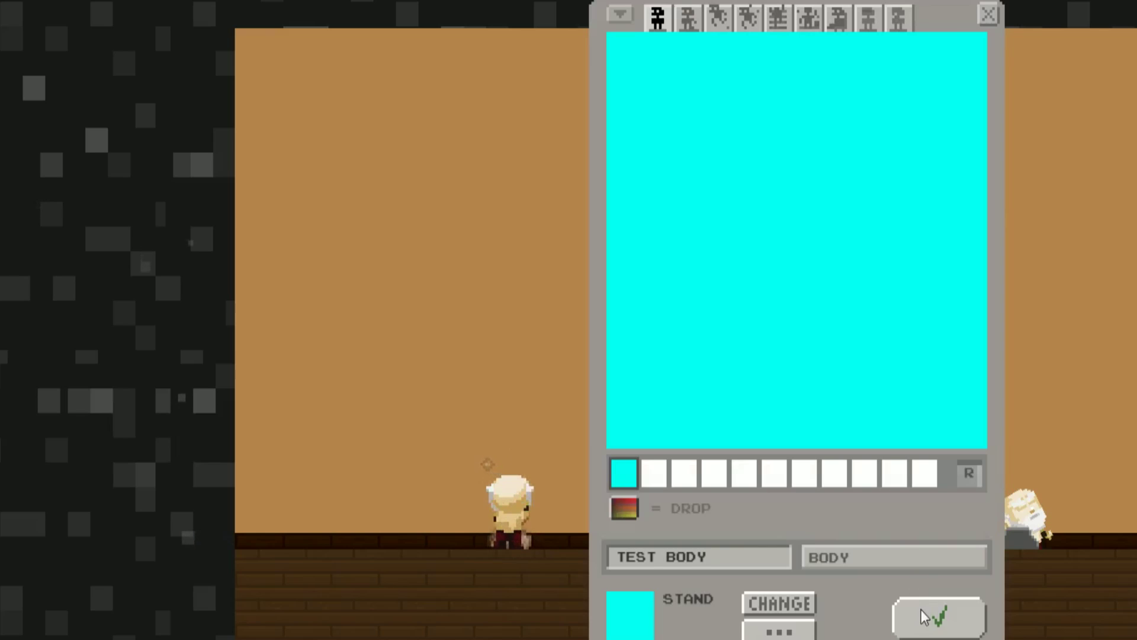
# Select the last few white swatches in turn and switch to another, blank palette
pyautogui.click(631, 483)
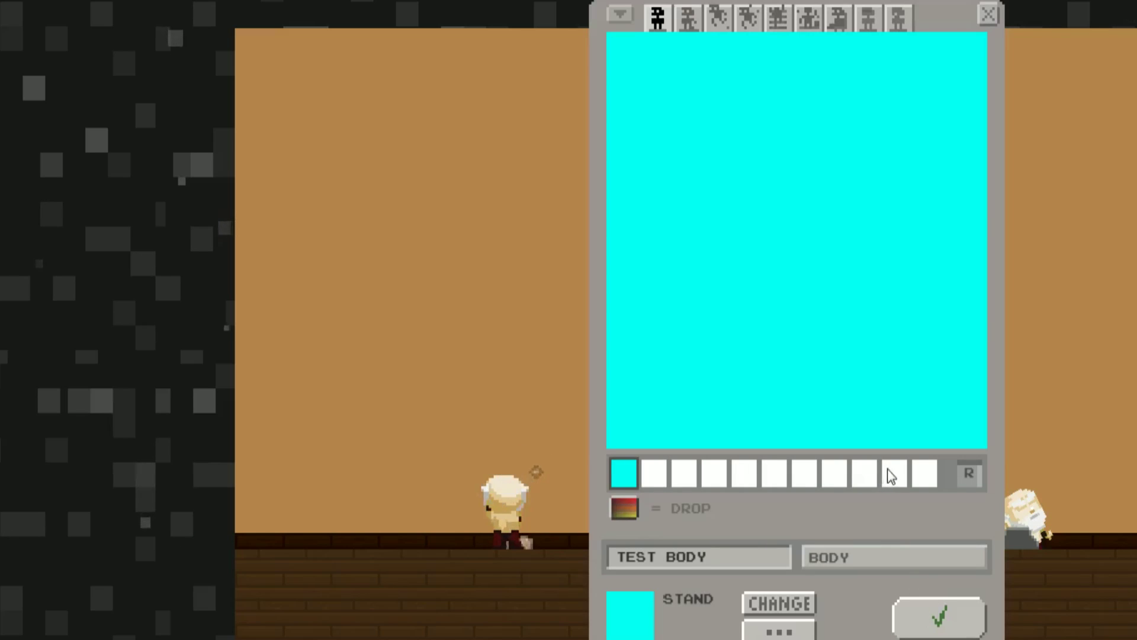
pyautogui.click(924, 478)
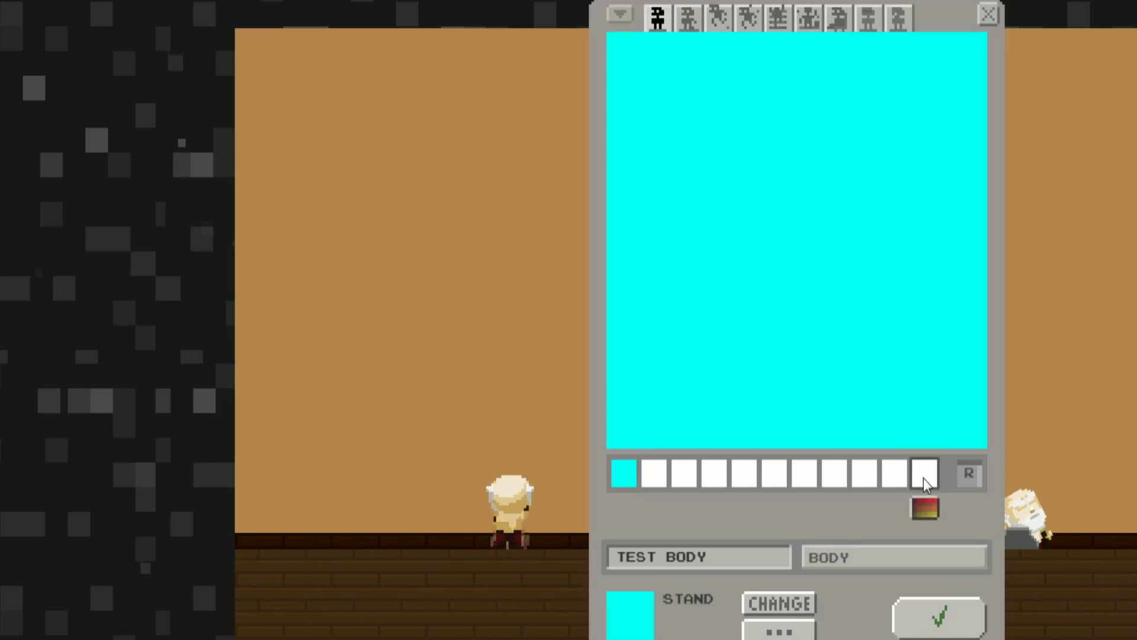
pyautogui.click(886, 478)
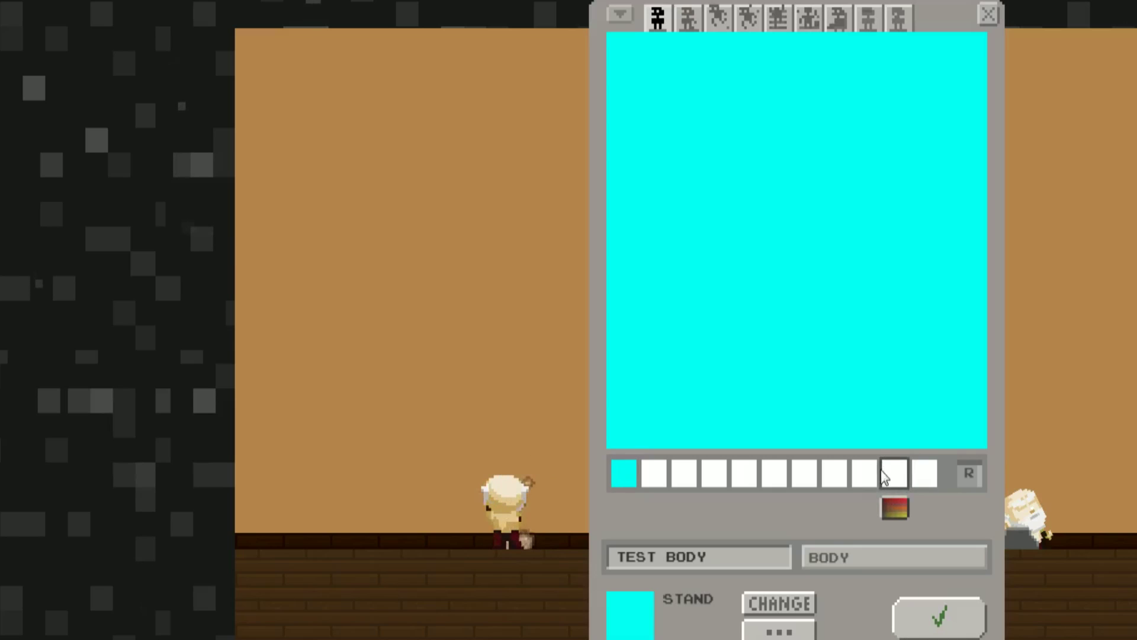
pyautogui.click(864, 472)
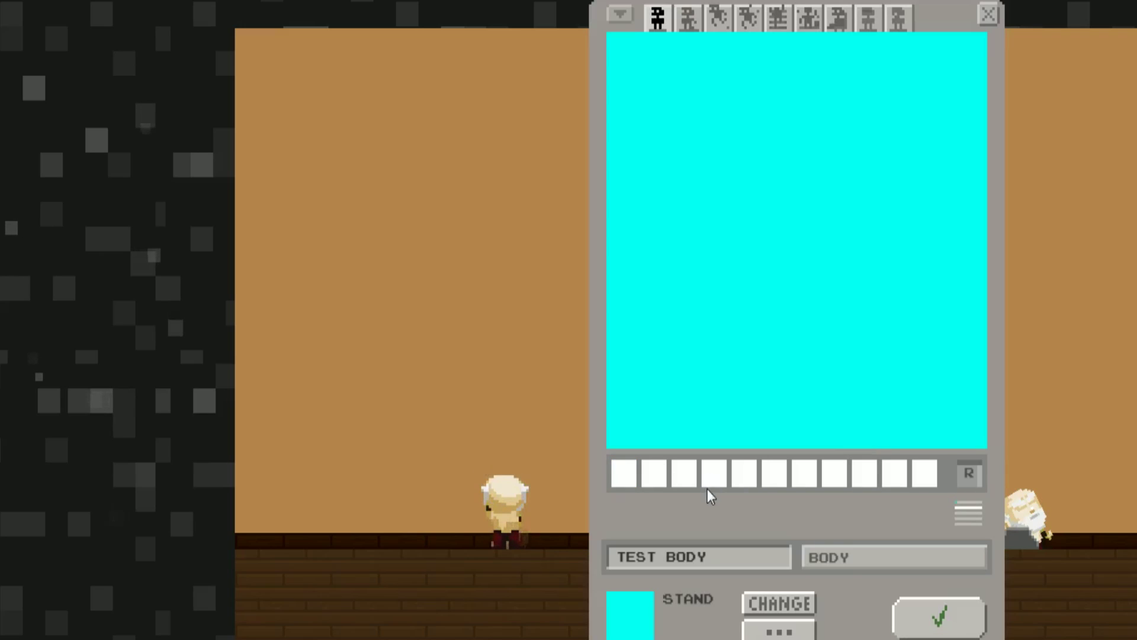
# Set the blank palette's first swatch to a dark golden brown using the color picker
pyautogui.click(629, 481)
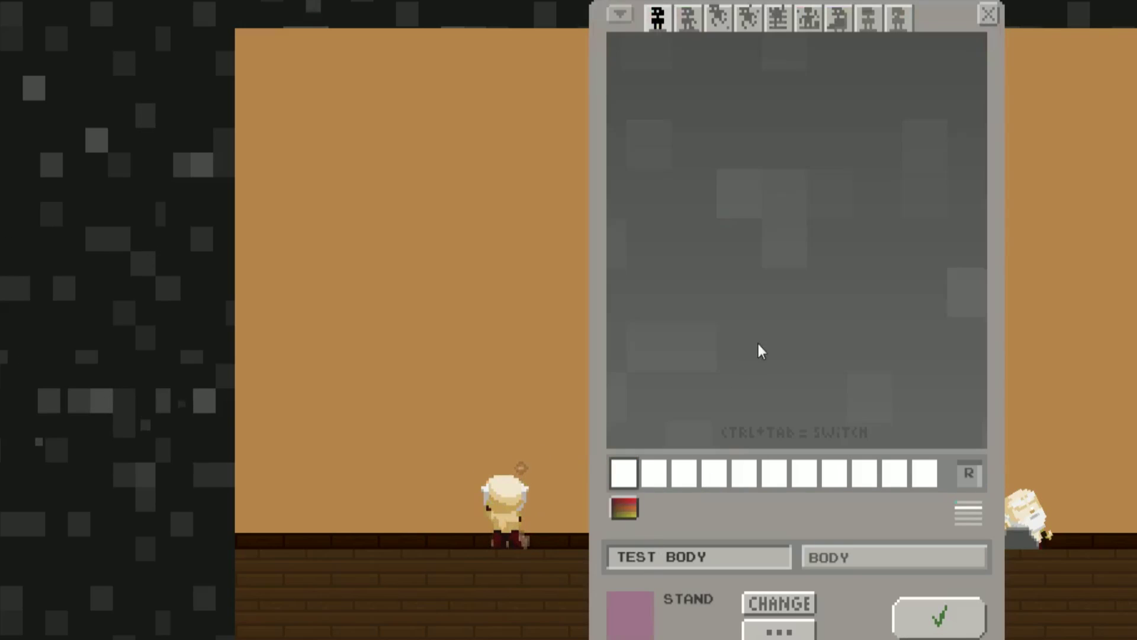
pyautogui.click(624, 509)
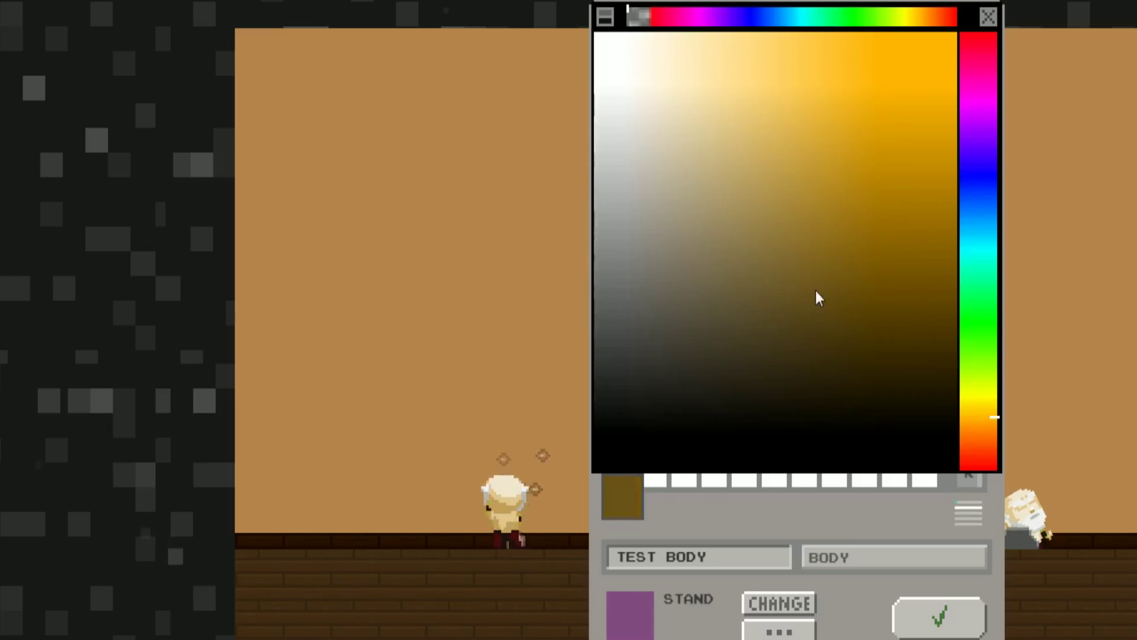
pyautogui.click(818, 318)
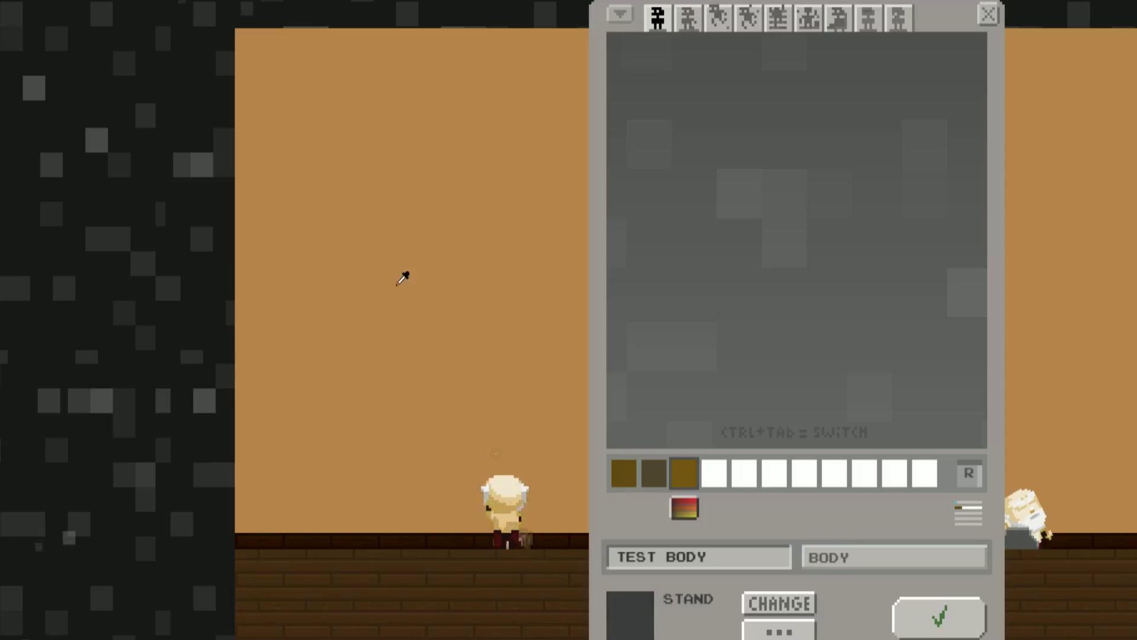
# Sample colors for the fourth to sixth swatches: the wall's tan, the floor's dark brown and a dark grey
pyautogui.click(710, 474)
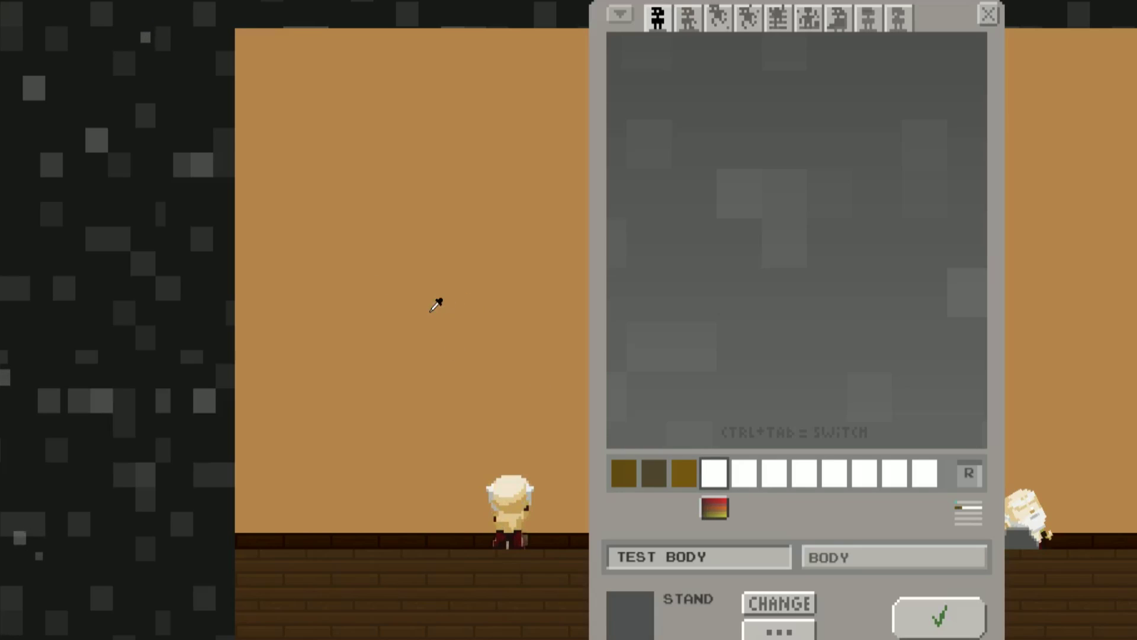
pyautogui.click(431, 310)
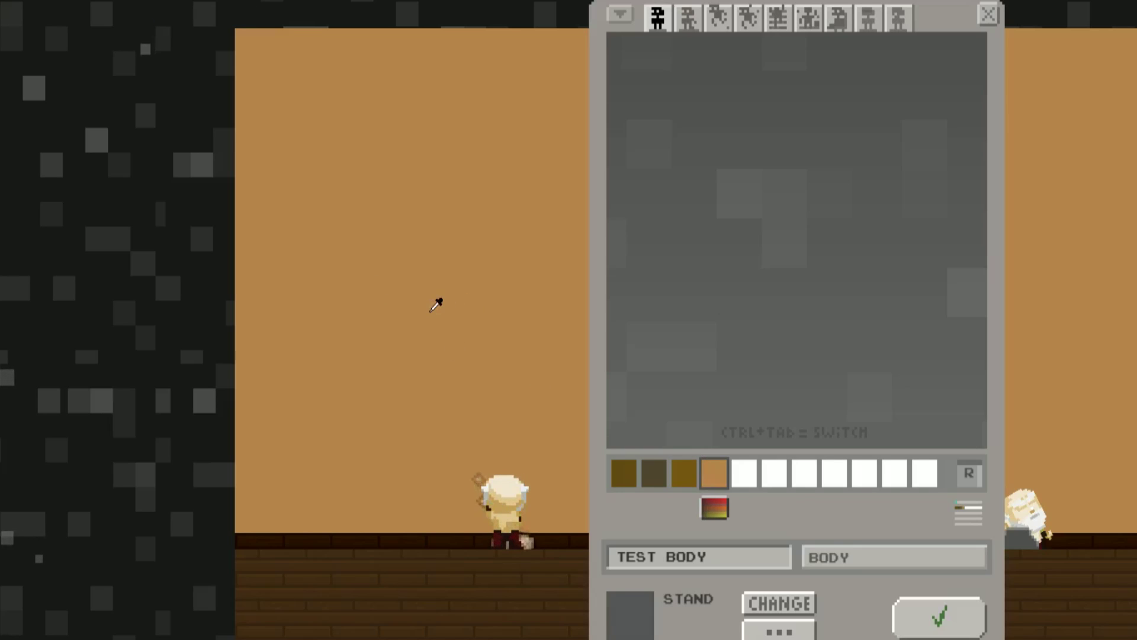
pyautogui.click(745, 483)
pyautogui.click(459, 573)
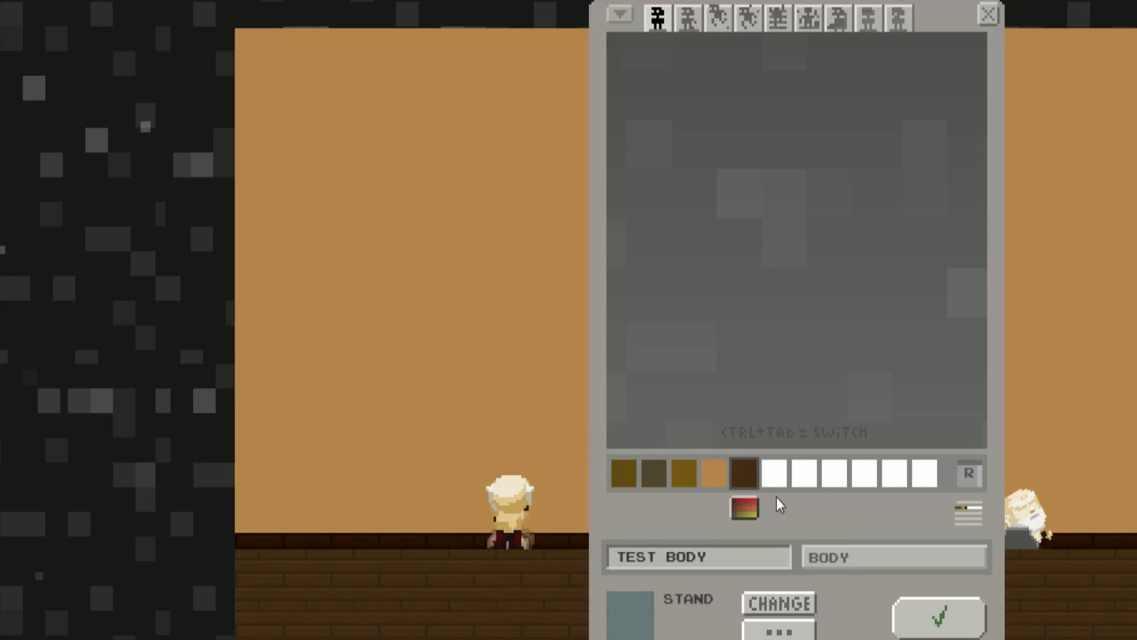
pyautogui.click(780, 480)
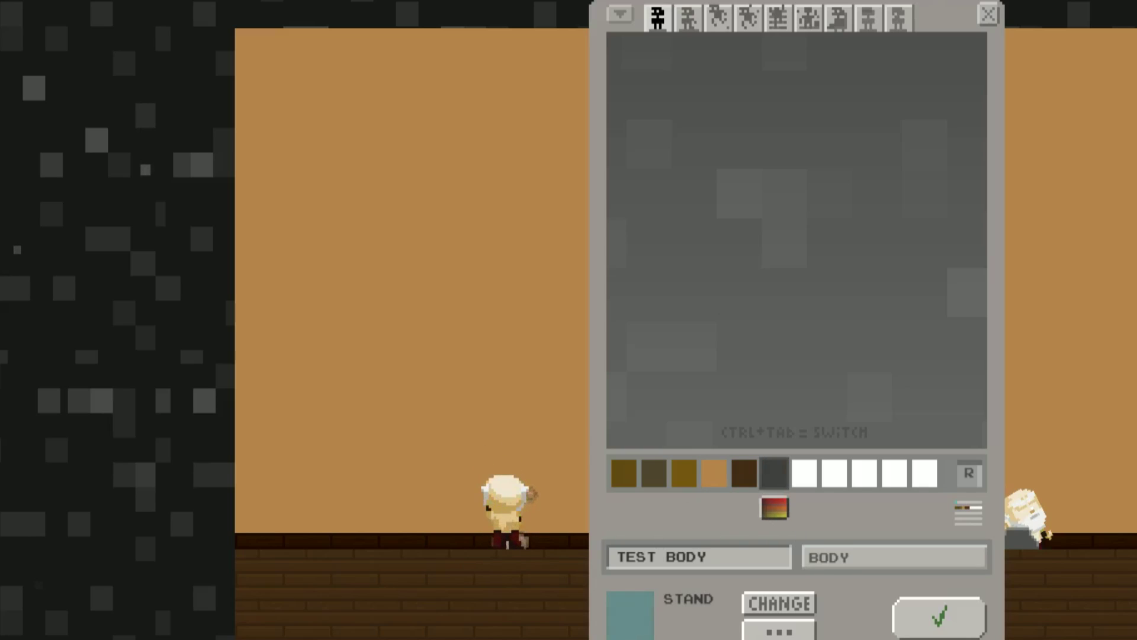
# Inspect the seventh swatch's RGB and alpha values and close the color entry dialog
pyautogui.click(801, 482)
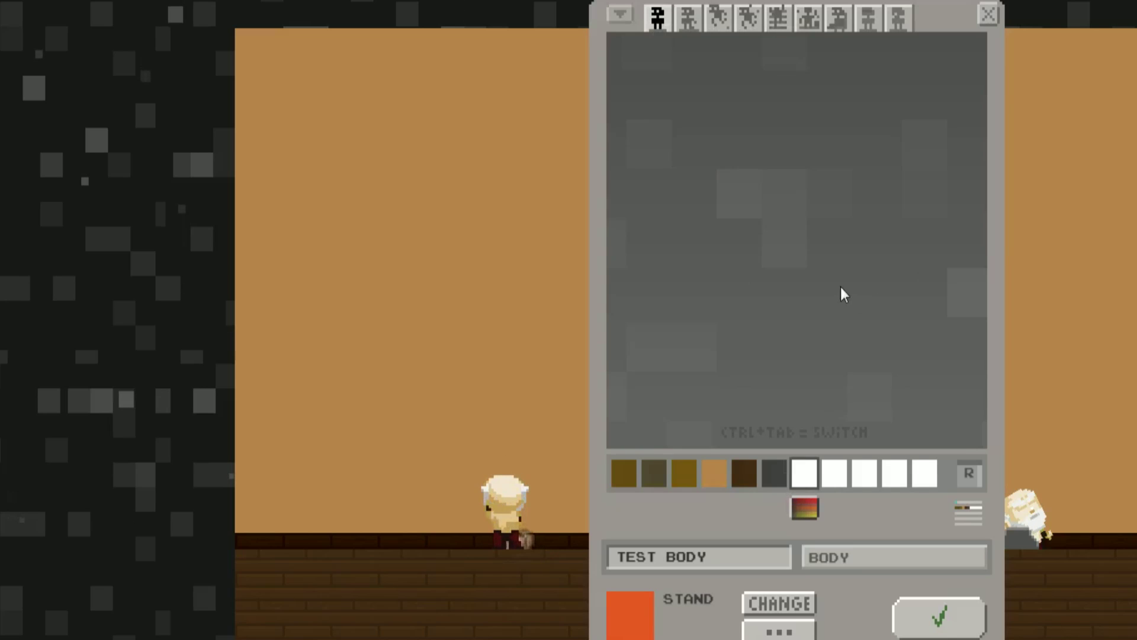
pyautogui.click(616, 14)
pyautogui.click(802, 165)
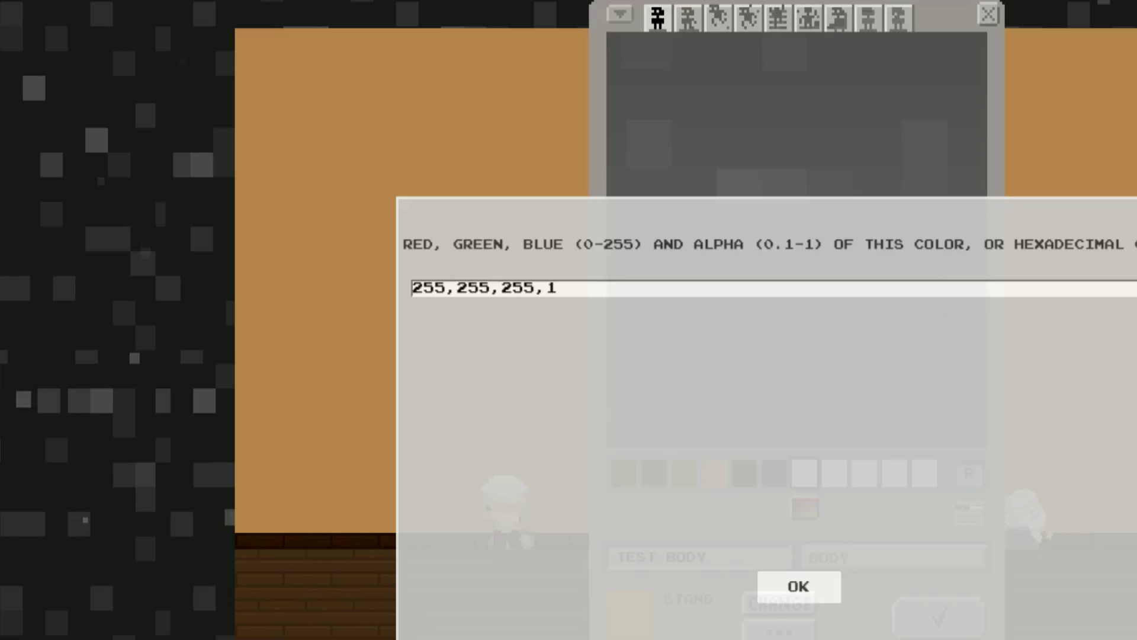
pyautogui.press('Return')
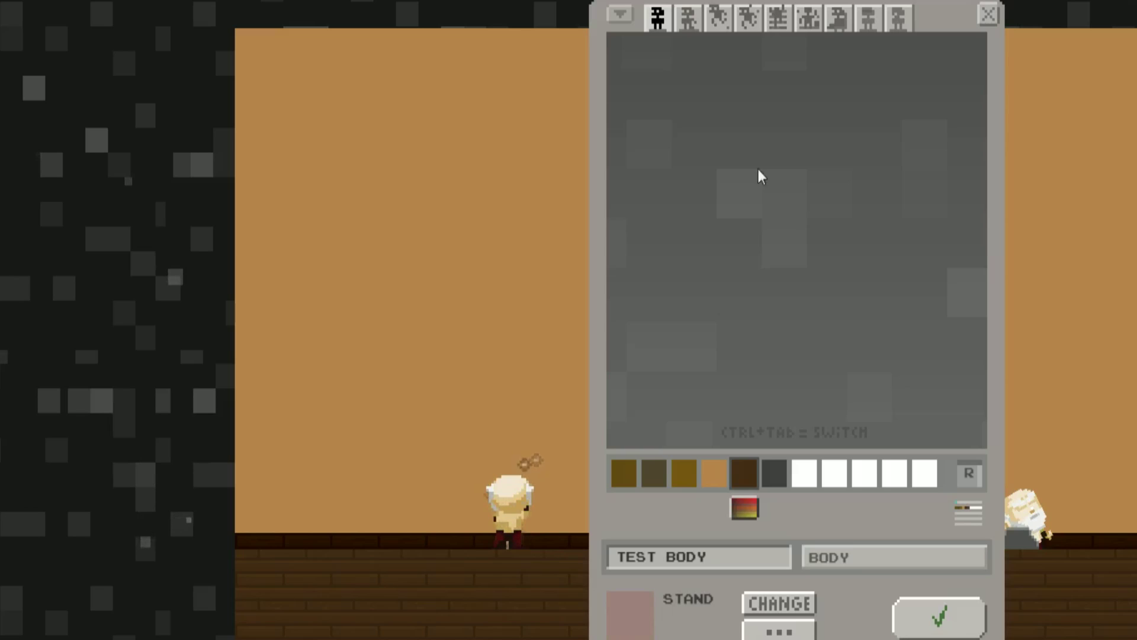
# Try symmetry mode by drawing a mirrored rounded outline in dark brown, and undo the drawing
pyautogui.click(621, 15)
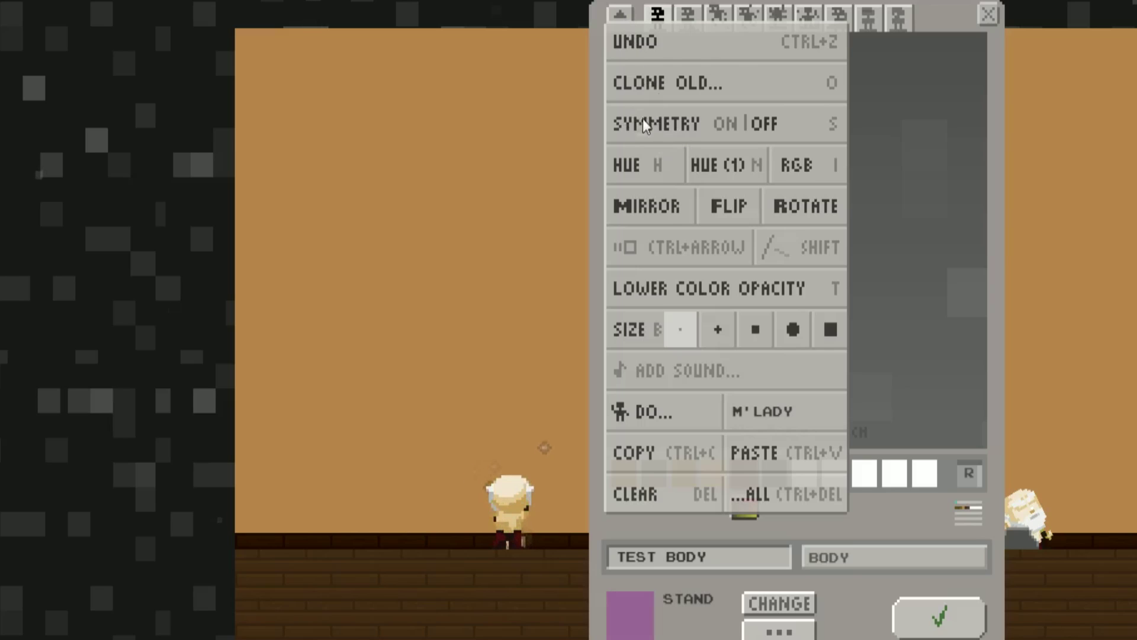
pyautogui.click(623, 13)
pyautogui.click(796, 133)
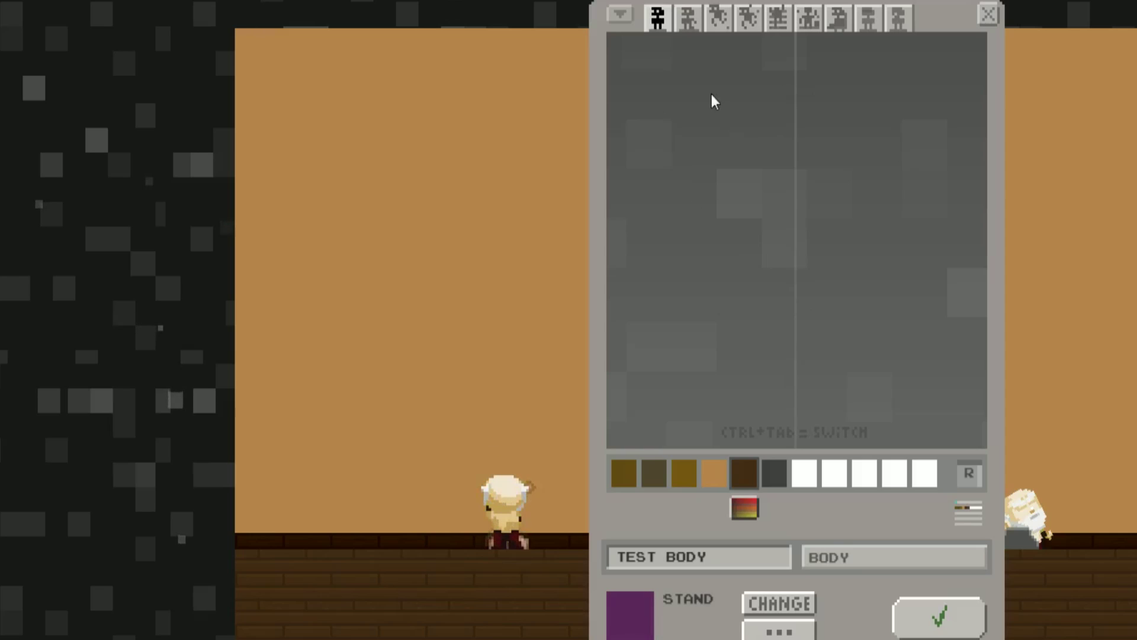
pyautogui.moveTo(744, 87)
pyautogui.mouseDown()
pyautogui.moveTo(669, 130)
pyautogui.moveTo(647, 246)
pyautogui.moveTo(736, 288)
pyautogui.moveTo(779, 282)
pyautogui.mouseUp()
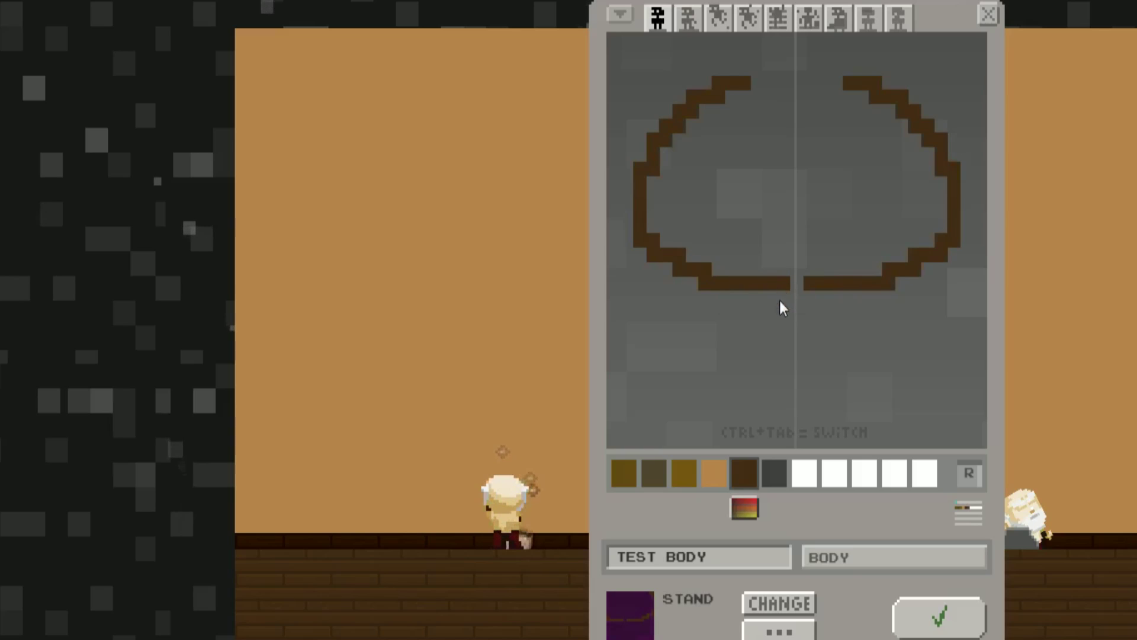
pyautogui.click(774, 473)
pyautogui.hotkey('ctrl', 'z')
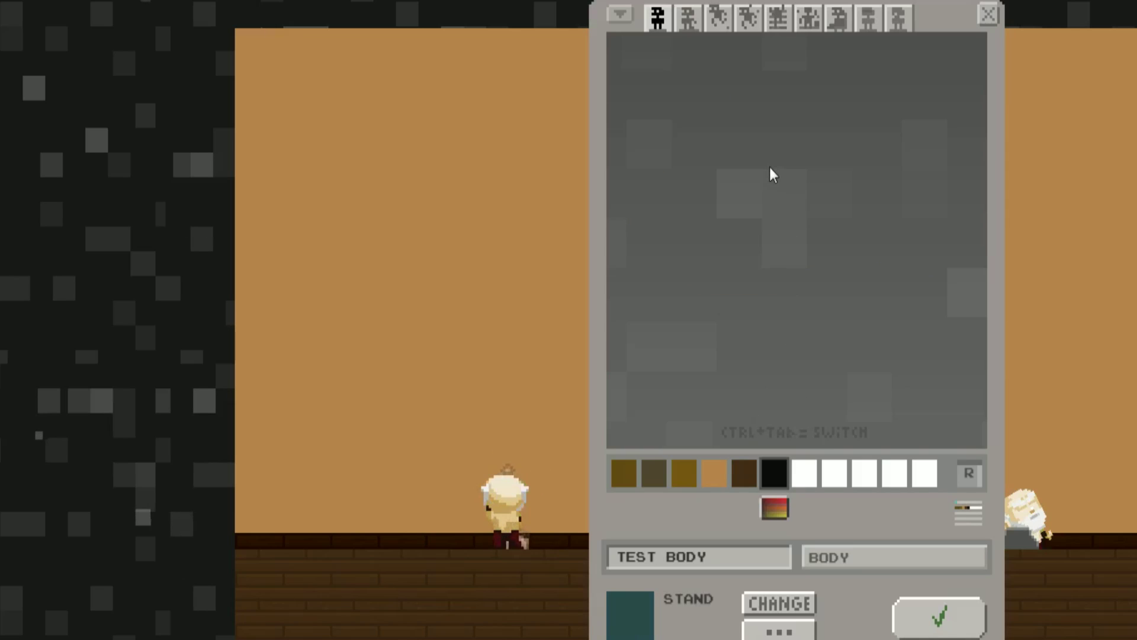
# Draw a black oval head outline with two eyes and a smile, undoing a stray scribble over it
pyautogui.moveTo(788, 111)
pyautogui.mouseDown()
pyautogui.moveTo(681, 274)
pyautogui.moveTo(862, 314)
pyautogui.moveTo(843, 114)
pyautogui.moveTo(748, 130)
pyautogui.moveTo(713, 212)
pyautogui.mouseUp()
pyautogui.click(763, 342)
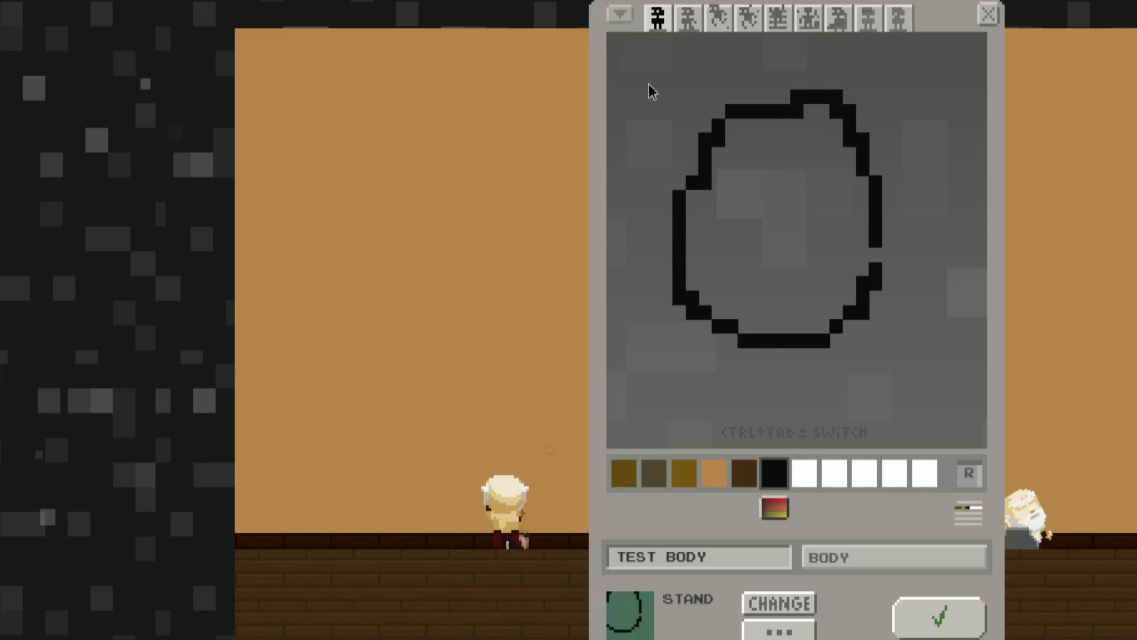
pyautogui.moveTo(651, 83)
pyautogui.mouseDown()
pyautogui.moveTo(962, 448)
pyautogui.moveTo(776, 220)
pyautogui.moveTo(971, 400)
pyautogui.moveTo(769, 164)
pyautogui.moveTo(667, 127)
pyautogui.moveTo(728, 178)
pyautogui.moveTo(684, 227)
pyautogui.moveTo(665, 277)
pyautogui.mouseUp()
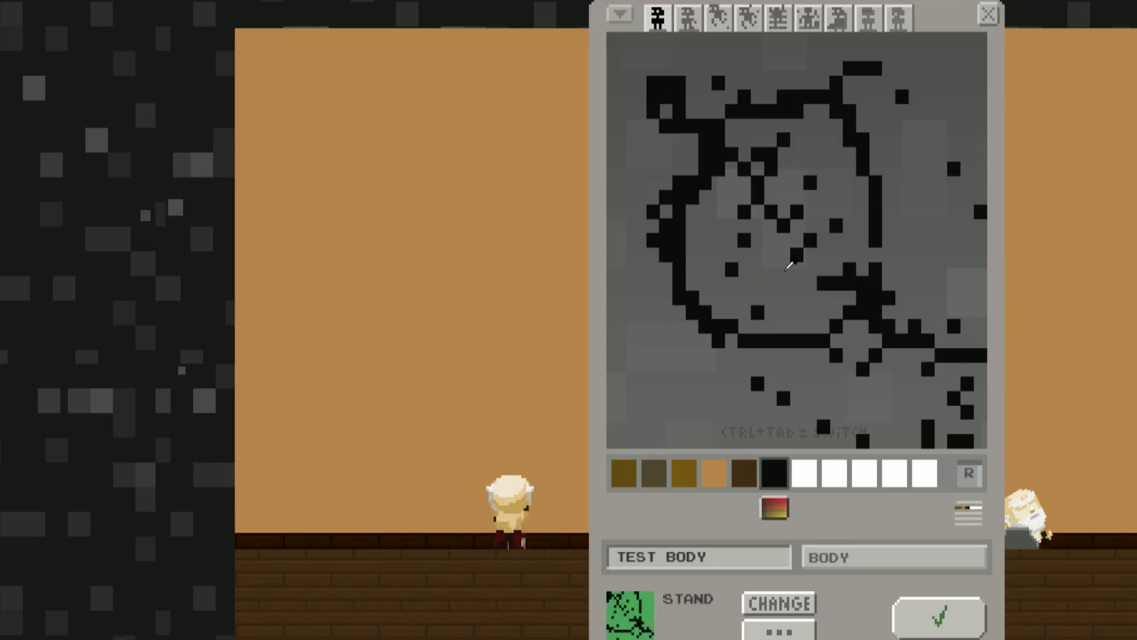
pyautogui.hotkey('ctrl', 'z')
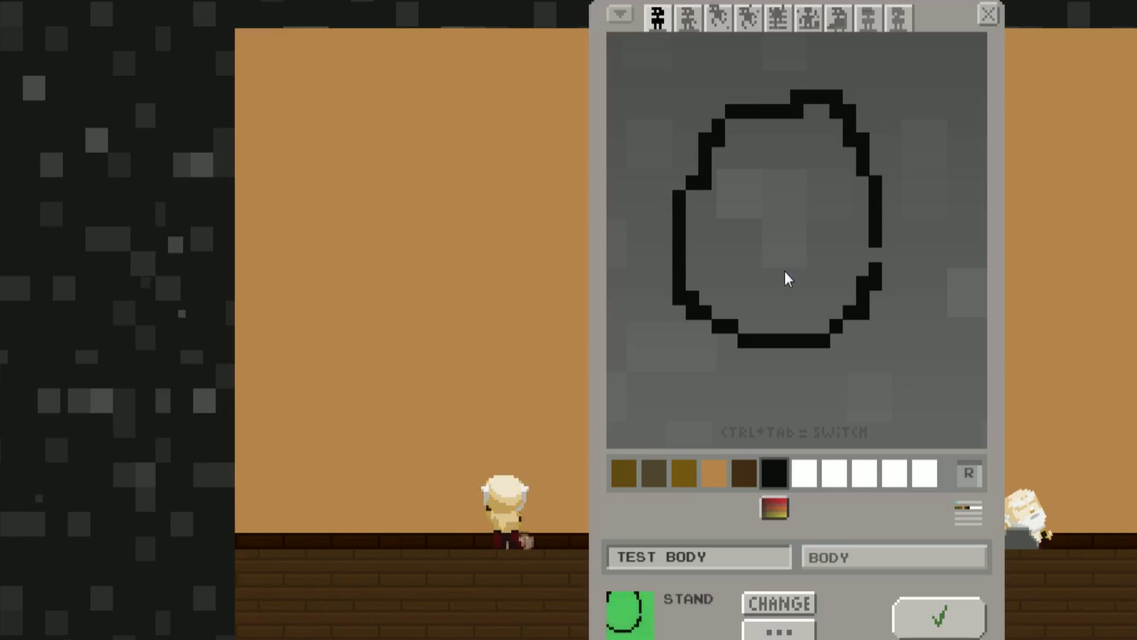
pyautogui.hotkey('ctrl', 'y')
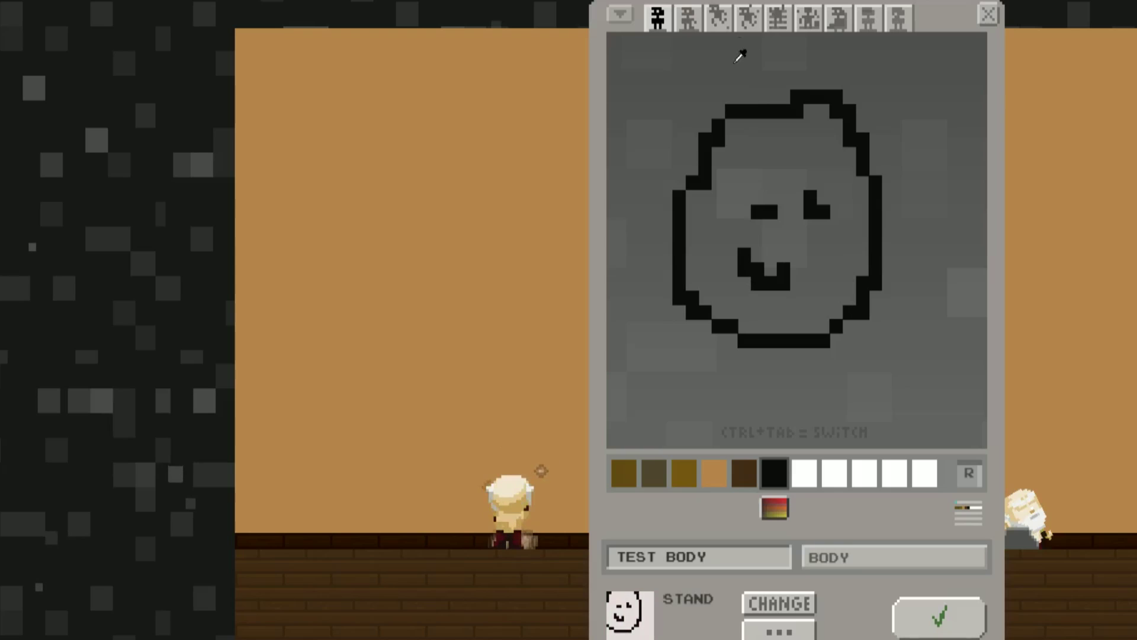
# Paste the smiling face drawing into the Walk frame and the frame after it
pyautogui.click(695, 18)
pyautogui.hotkey('ctrl', 'v')
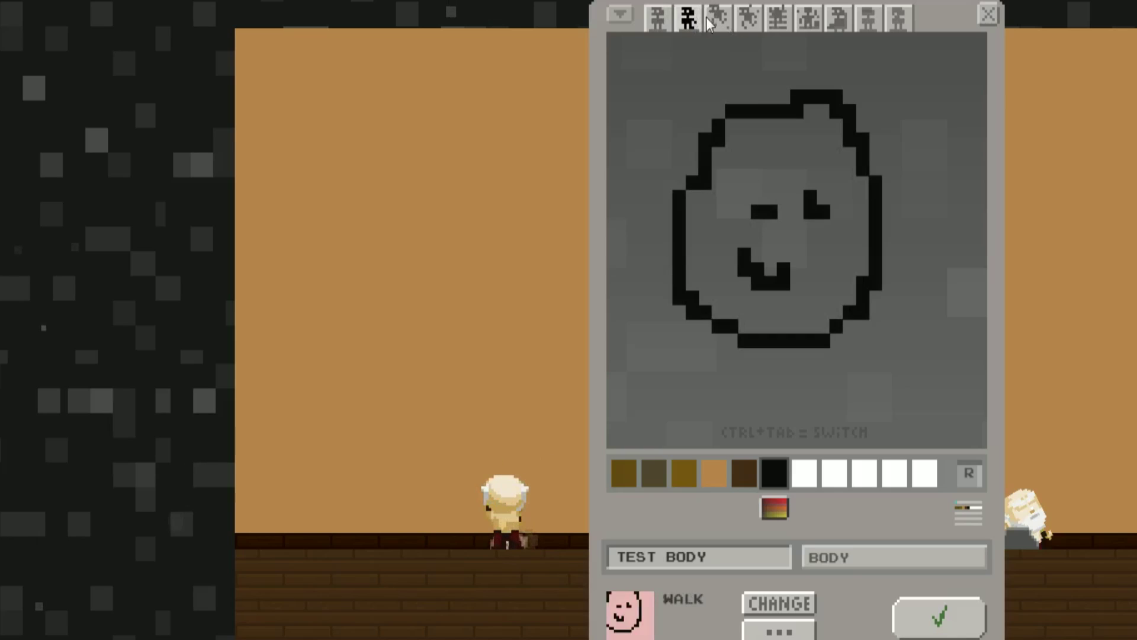
pyautogui.click(718, 17)
pyautogui.hotkey('ctrl', 'v')
# Draw a closed round black outline on the blank Stand canvas and flood-fill its inside with golden brown
pyautogui.hotkey('ctrl', 'Tab')
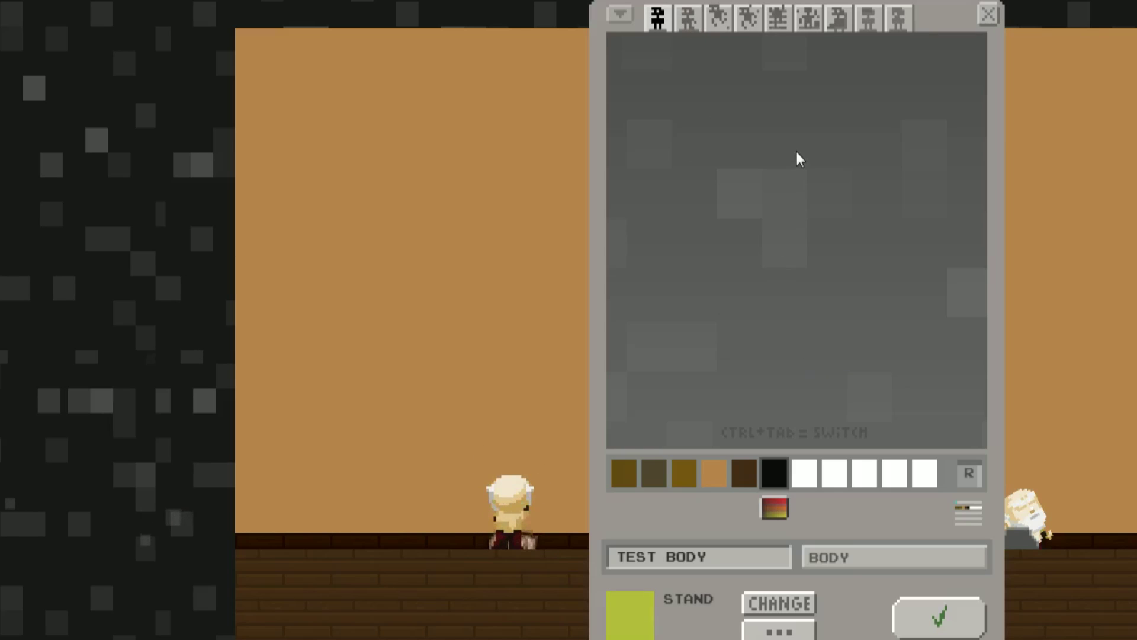
pyautogui.moveTo(754, 135)
pyautogui.mouseDown()
pyautogui.moveTo(731, 289)
pyautogui.moveTo(874, 195)
pyautogui.mouseUp()
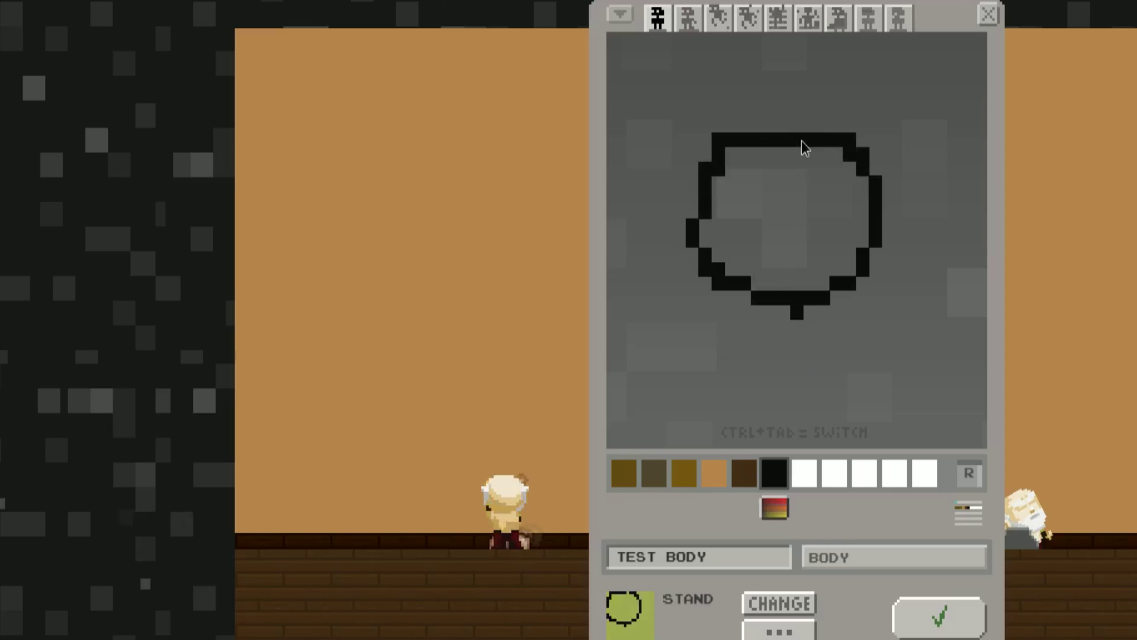
pyautogui.click(684, 479)
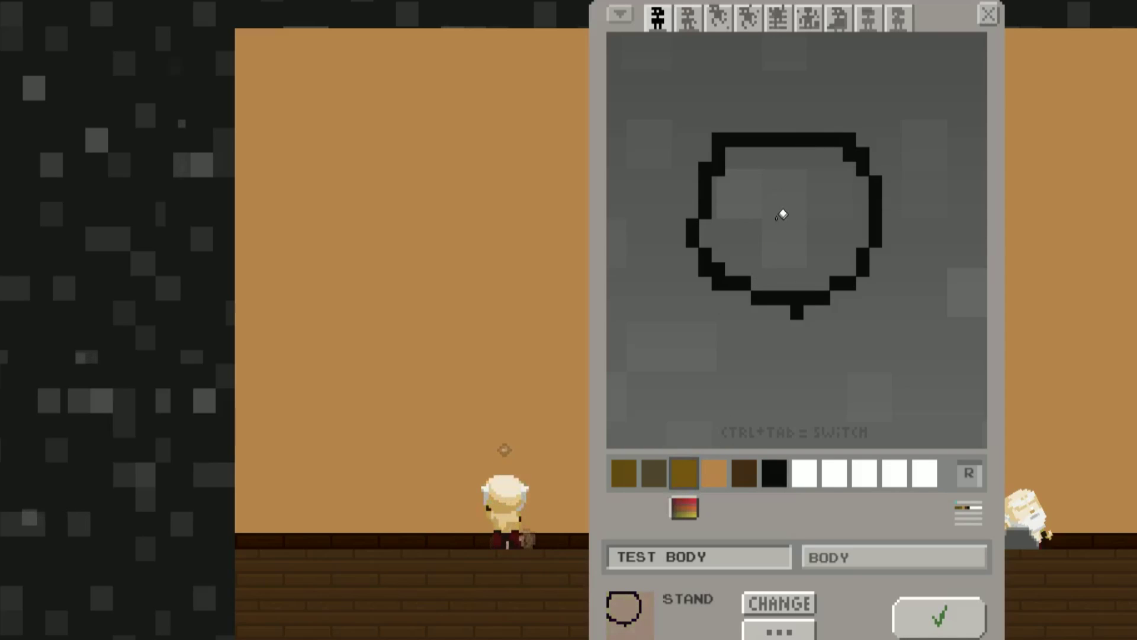
pyautogui.click(800, 216)
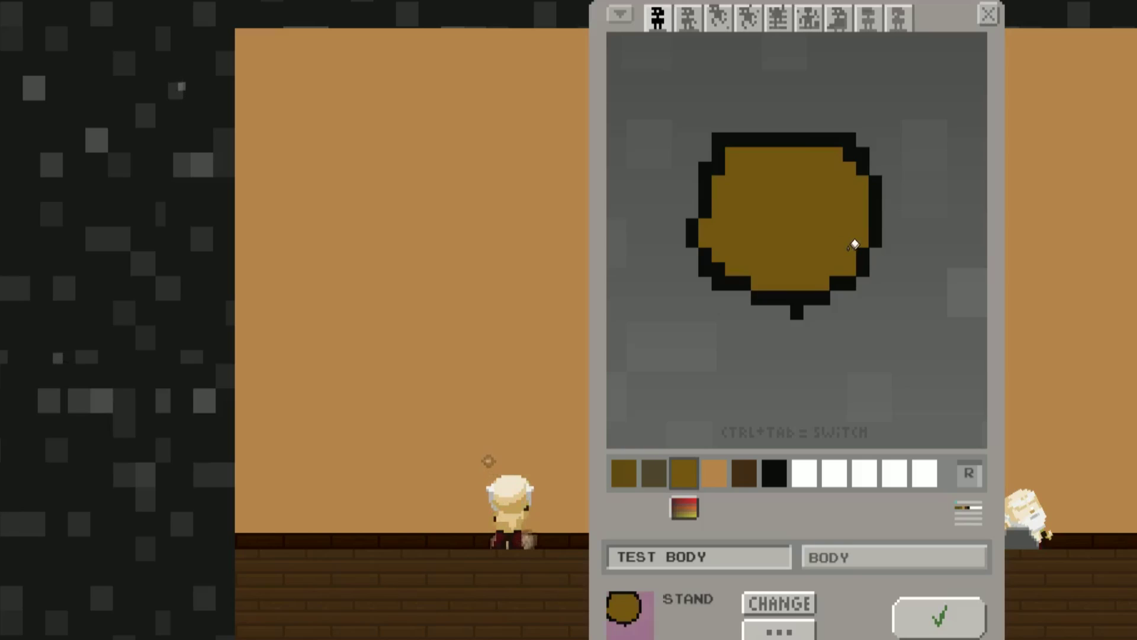
# Draw a dark brown triangle from three connected straight lines on the Stand canvas
pyautogui.hotkey('ctrl', 'Tab')
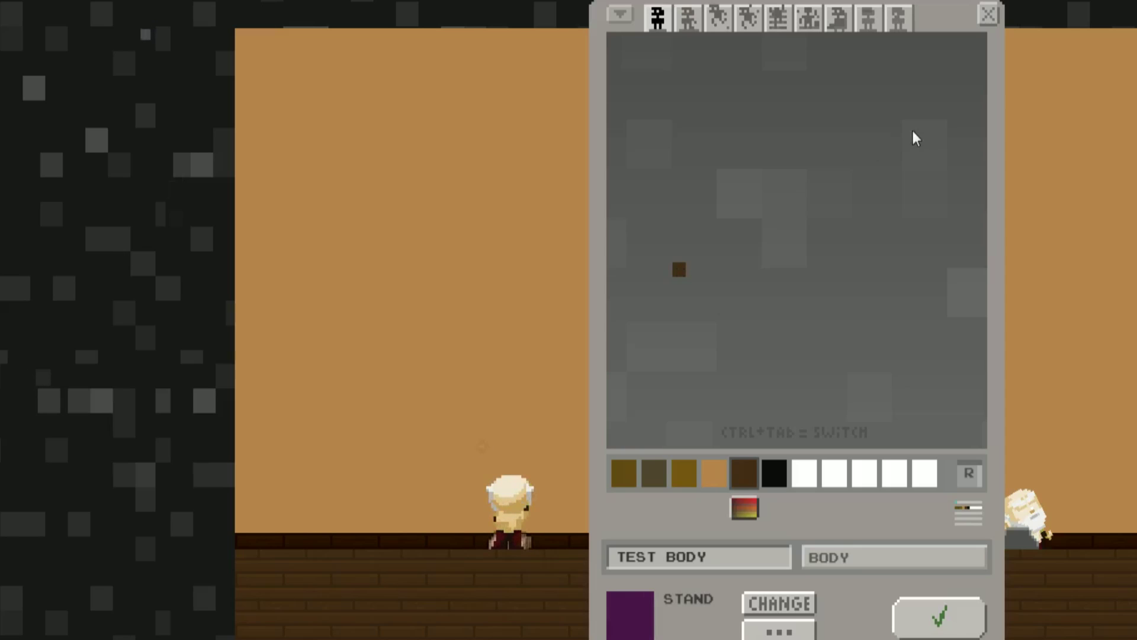
pyautogui.keyDown('shift'); pyautogui.click(951, 276); pyautogui.keyUp('shift')
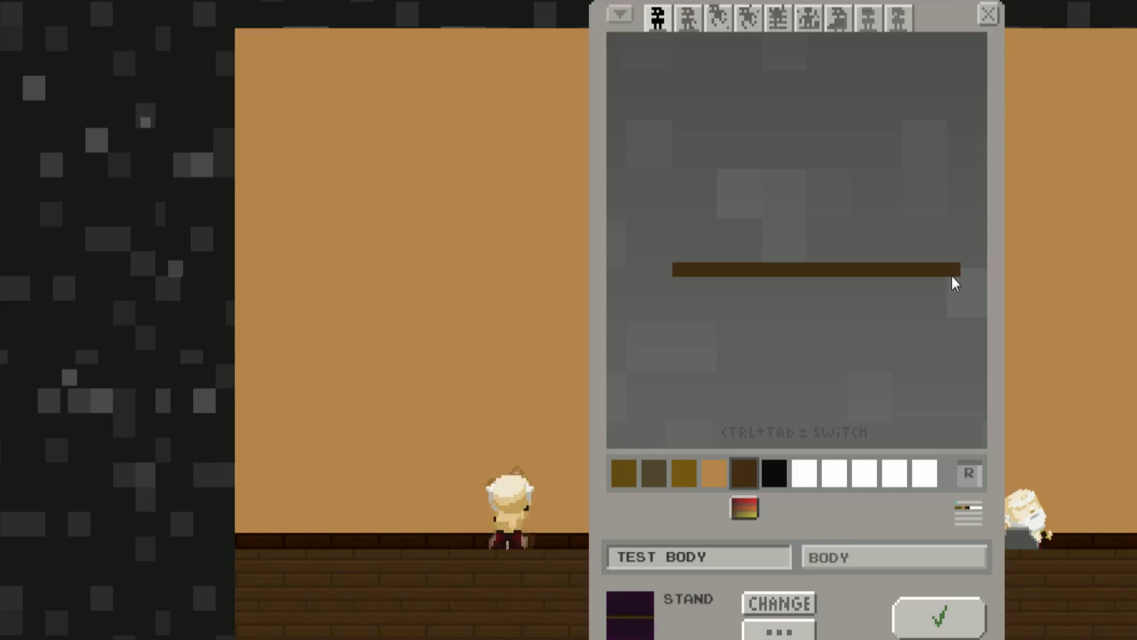
pyautogui.keyDown('shift'); pyautogui.click(811, 123); pyautogui.keyUp('shift')
pyautogui.keyDown('shift'); pyautogui.click(672, 269); pyautogui.keyUp('shift')
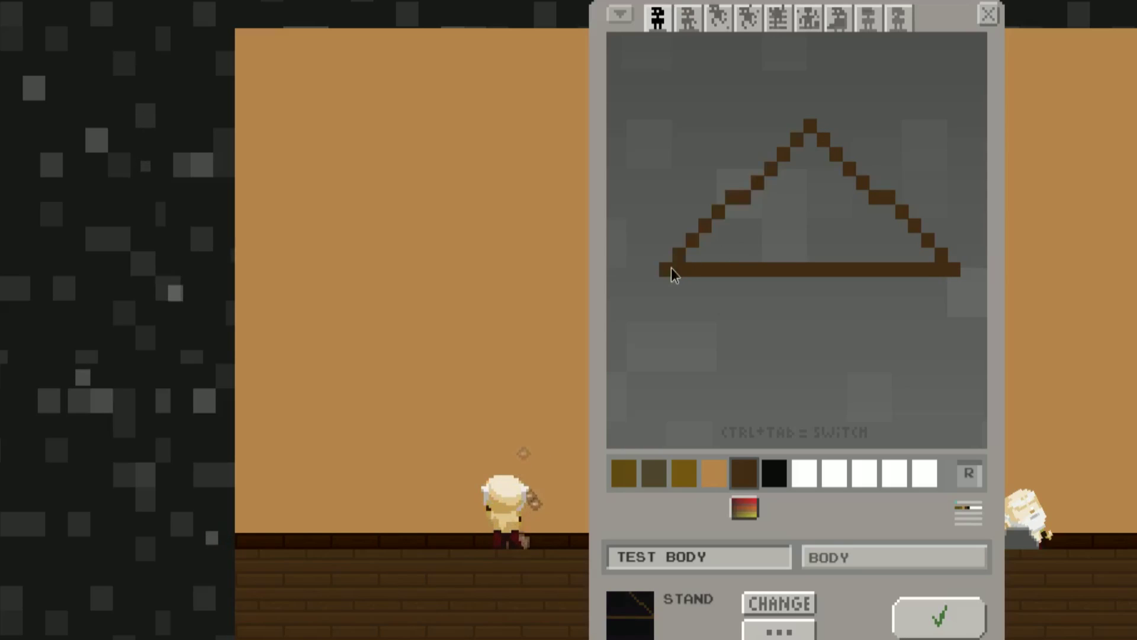
# Fill the canvas with tan, and replace it with a black-outlined figure with a tan head, thin stem and brown base
pyautogui.hotkey('ctrl', 'Tab')
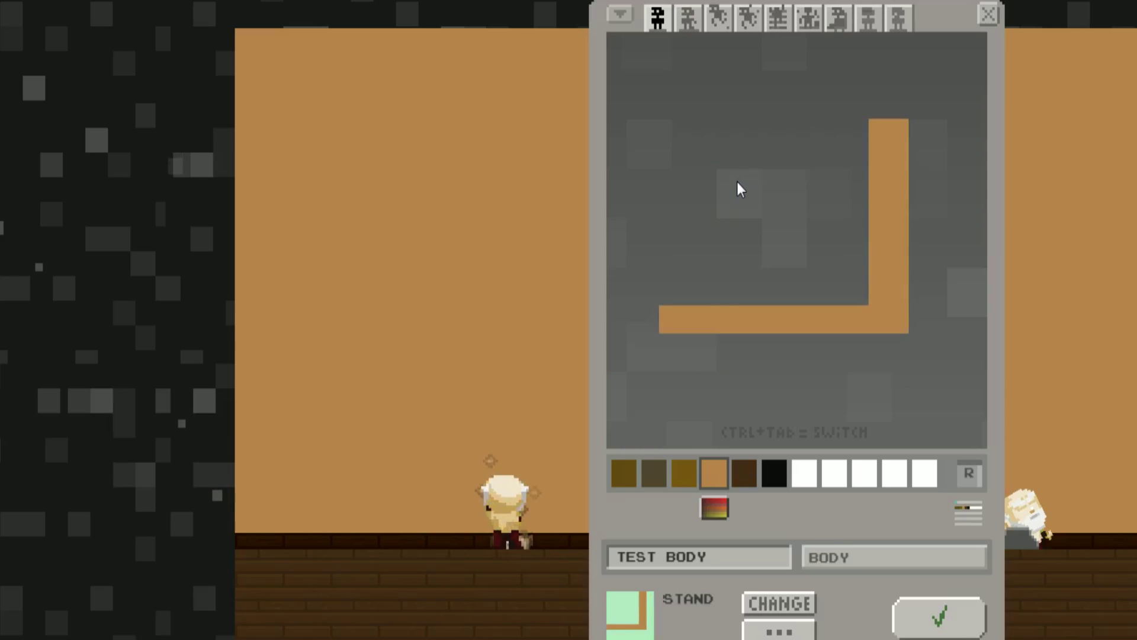
pyautogui.click(736, 183)
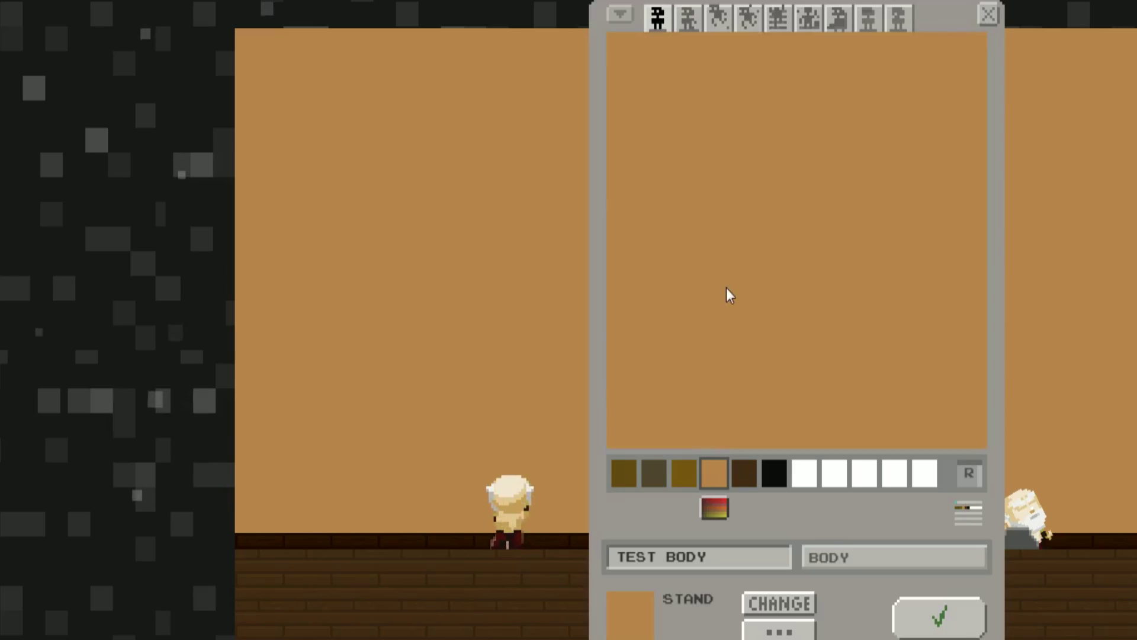
pyautogui.moveTo(711, 192)
pyautogui.mouseDown()
pyautogui.moveTo(804, 336)
pyautogui.moveTo(767, 163)
pyautogui.mouseUp()
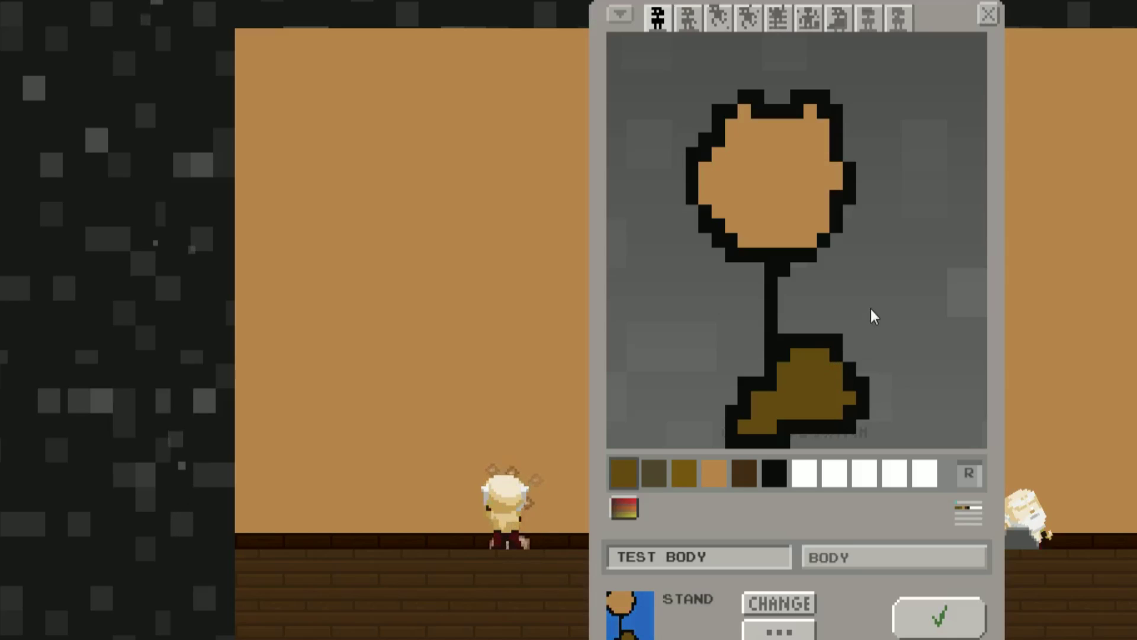
# Try a small brown and a small black blob beside the figure's stem, and undo them
pyautogui.moveTo(871, 311)
pyautogui.mouseDown()
pyautogui.moveTo(886, 265)
pyautogui.moveTo(898, 265)
pyautogui.mouseUp()
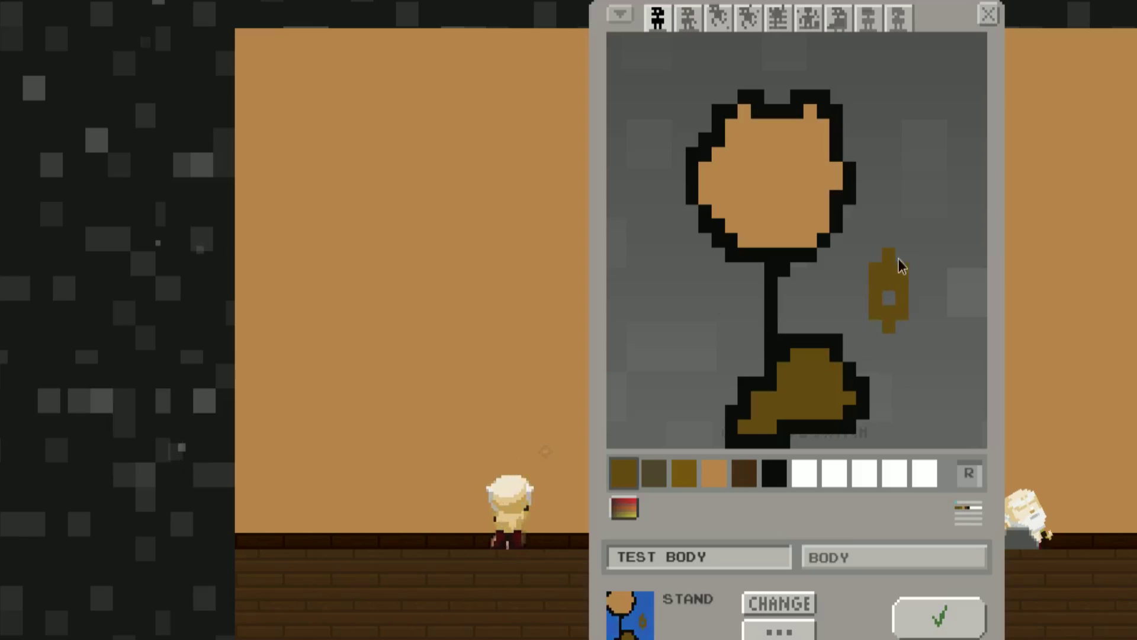
pyautogui.click(791, 293)
pyautogui.moveTo(894, 261)
pyautogui.mouseDown()
pyautogui.moveTo(888, 313)
pyautogui.moveTo(900, 257)
pyautogui.mouseUp()
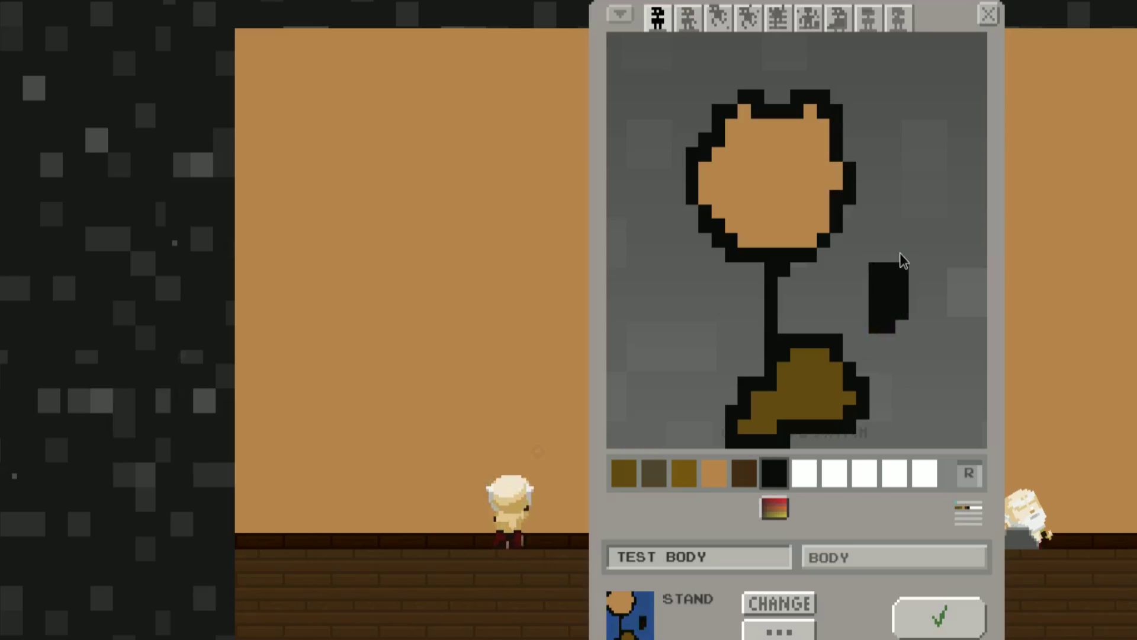
pyautogui.hotkey('ctrl', 'z')
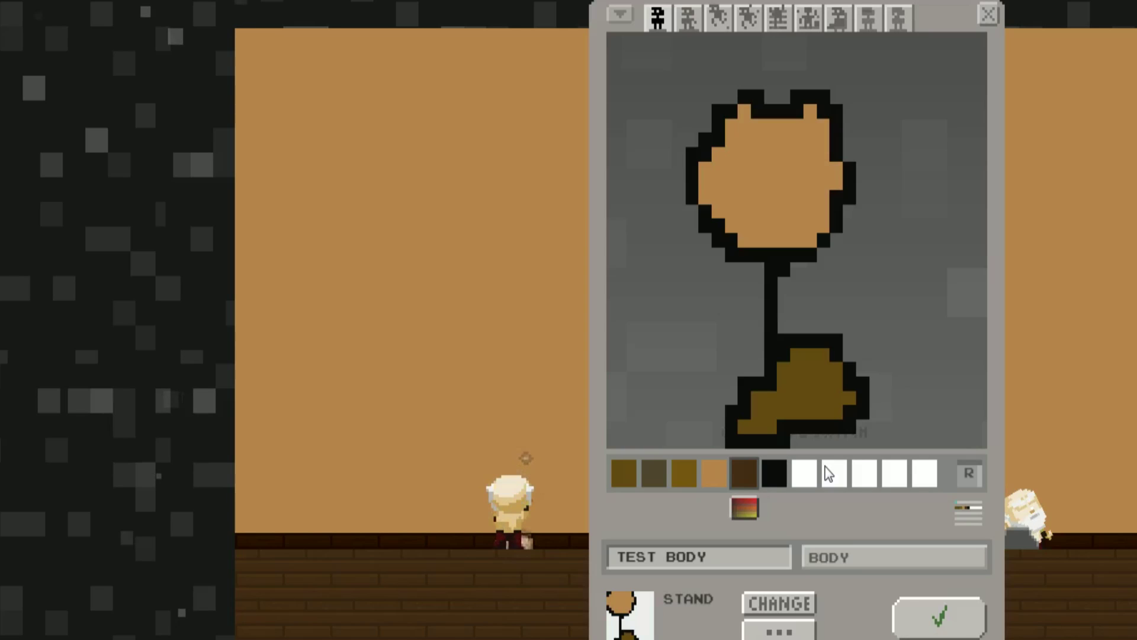
# Erase the figure's tan and brown fills, and replace the outline with a small wizard in a blue hat and top
pyautogui.click(966, 480)
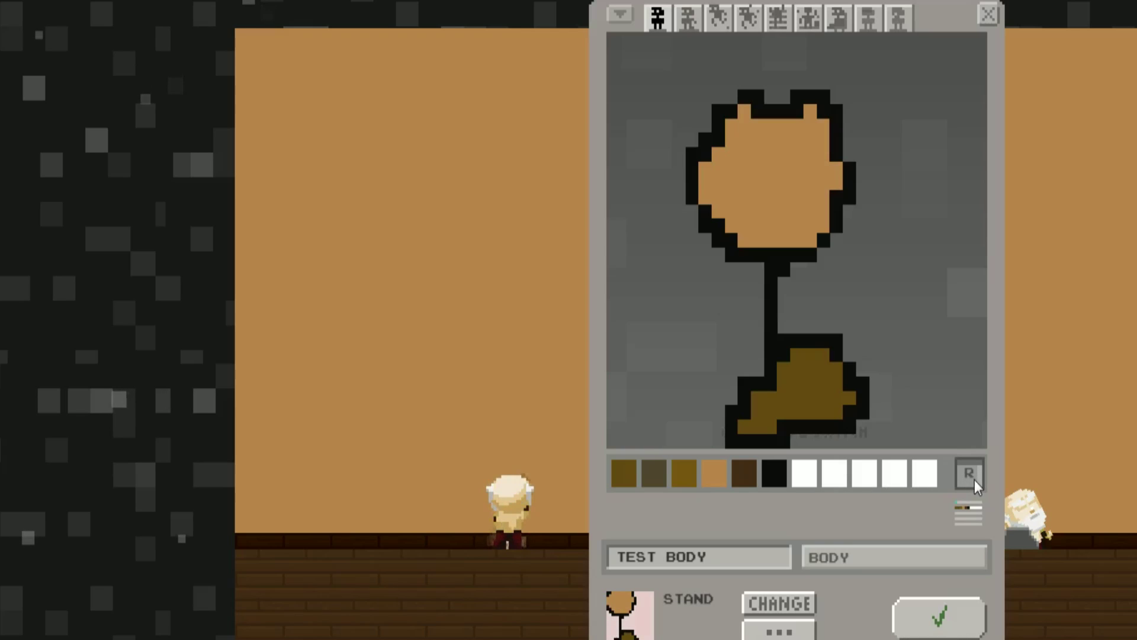
pyautogui.click(802, 195)
pyautogui.click(820, 389)
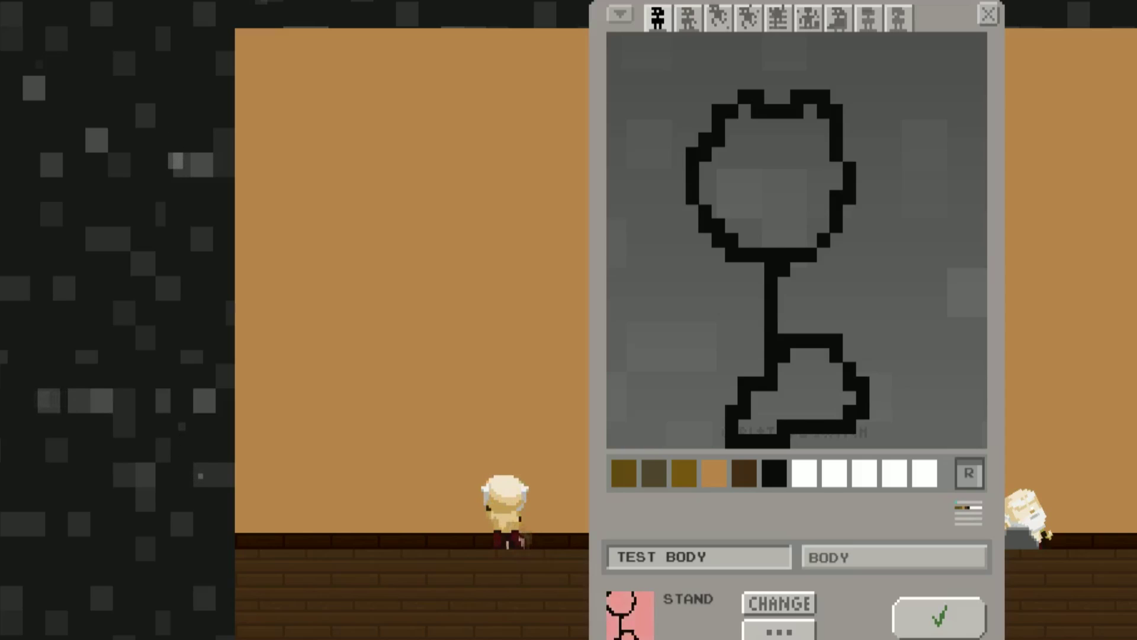
pyautogui.hotkey('ctrl', 'v')
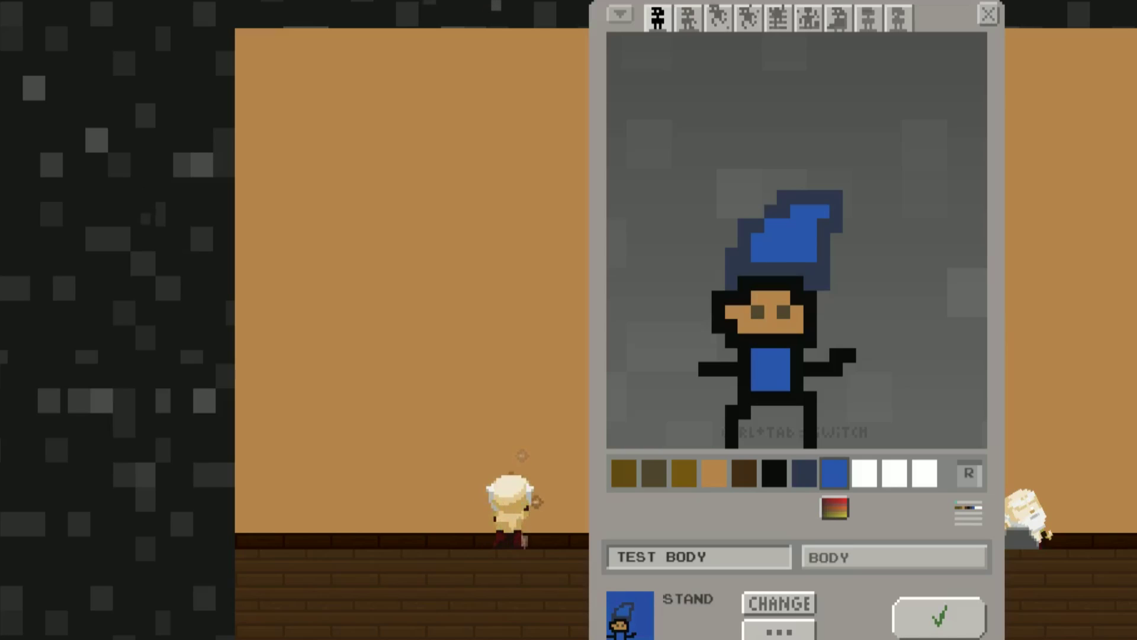
# Switch to the WILLAKERS body and look through its frames from Stand to Talk, ending back on Stand
pyautogui.hotkey('ctrl', 'Tab')
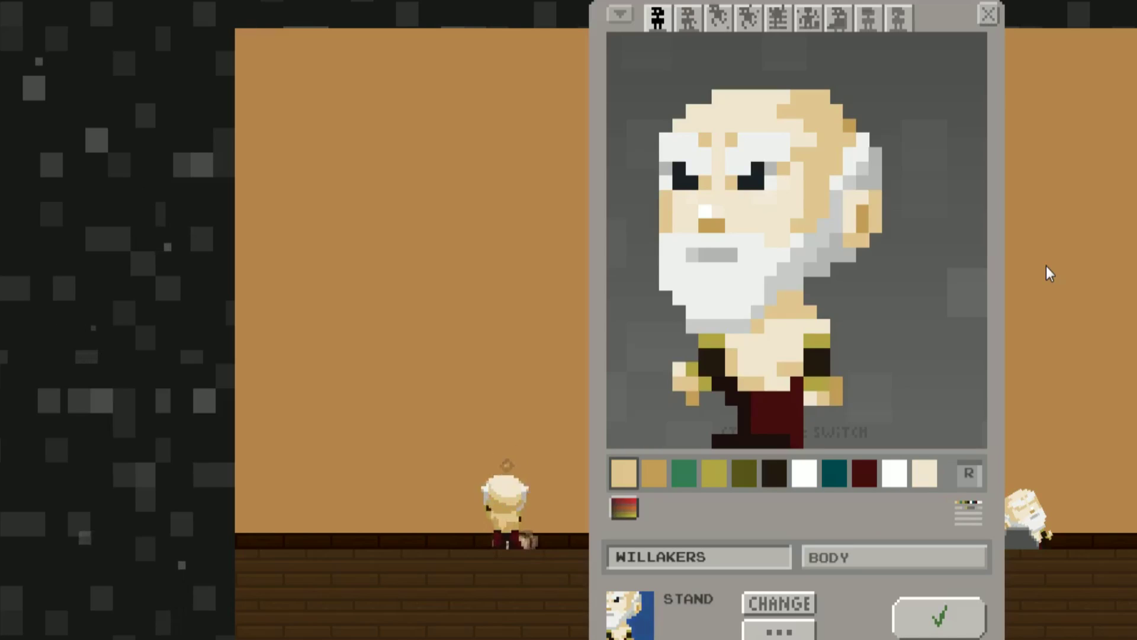
pyautogui.click(690, 22)
pyautogui.click(719, 22)
pyautogui.click(748, 21)
pyautogui.click(778, 20)
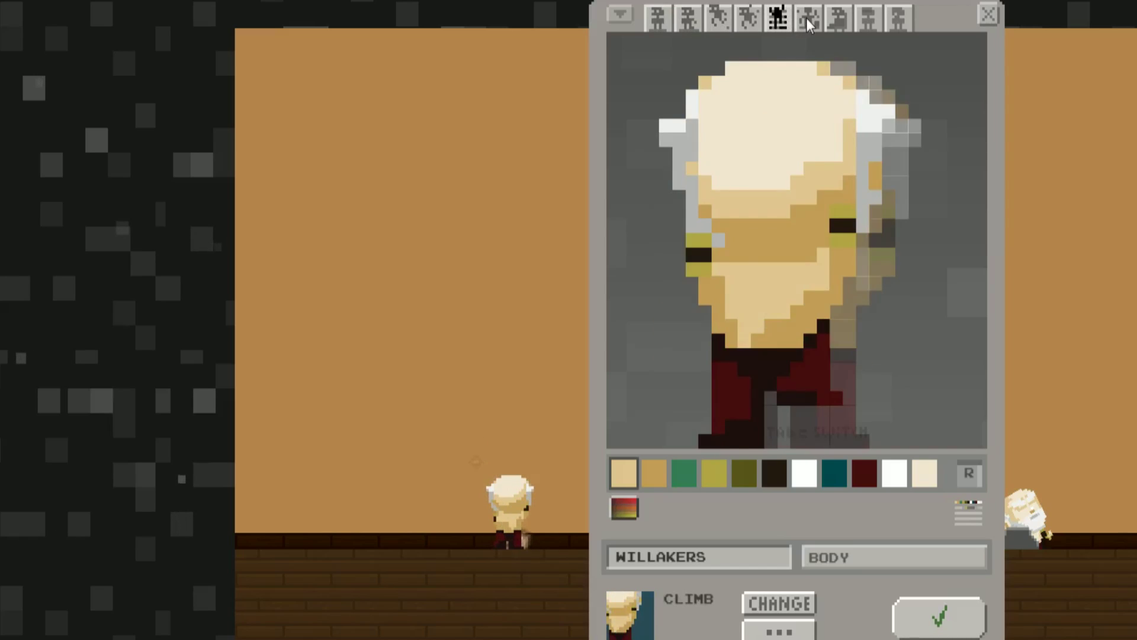
pyautogui.click(808, 19)
pyautogui.click(837, 18)
pyautogui.click(869, 17)
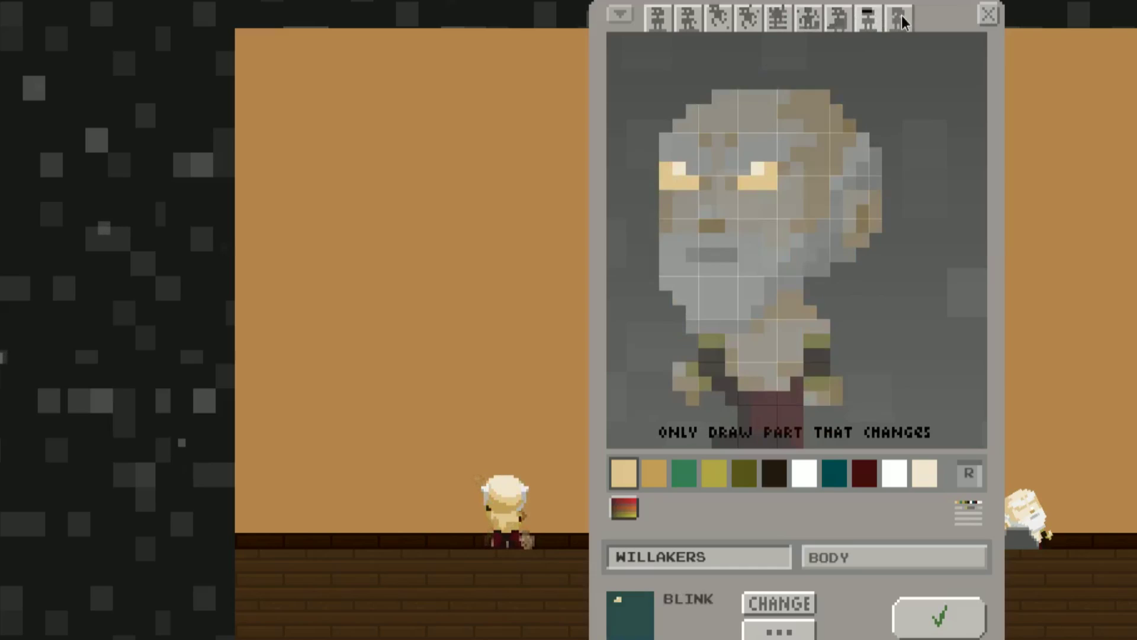
pyautogui.click(899, 19)
pyautogui.click(657, 19)
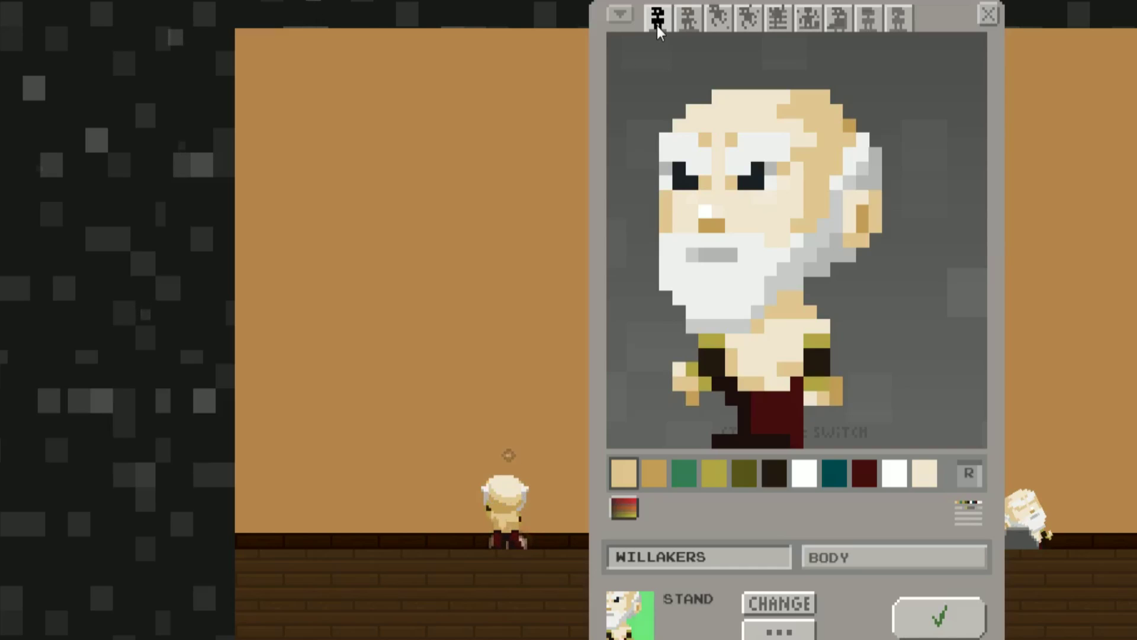
# Compare the WILLAKERS body's Stand and Walk frames by alternating between them
pyautogui.click(687, 29)
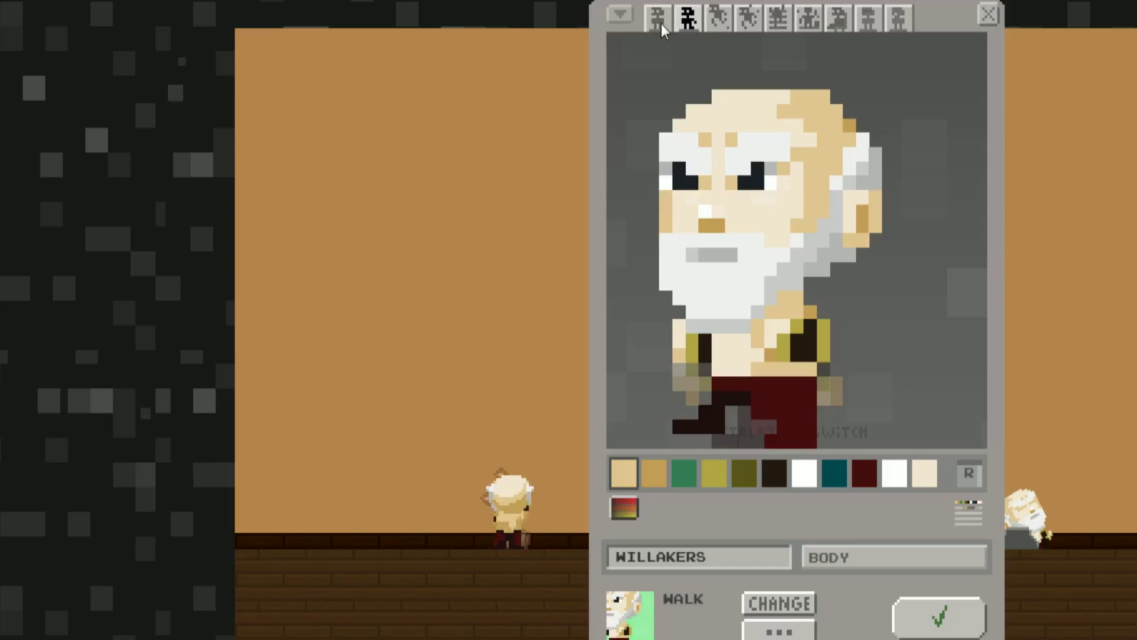
pyautogui.click(661, 24)
pyautogui.click(678, 24)
pyautogui.click(657, 24)
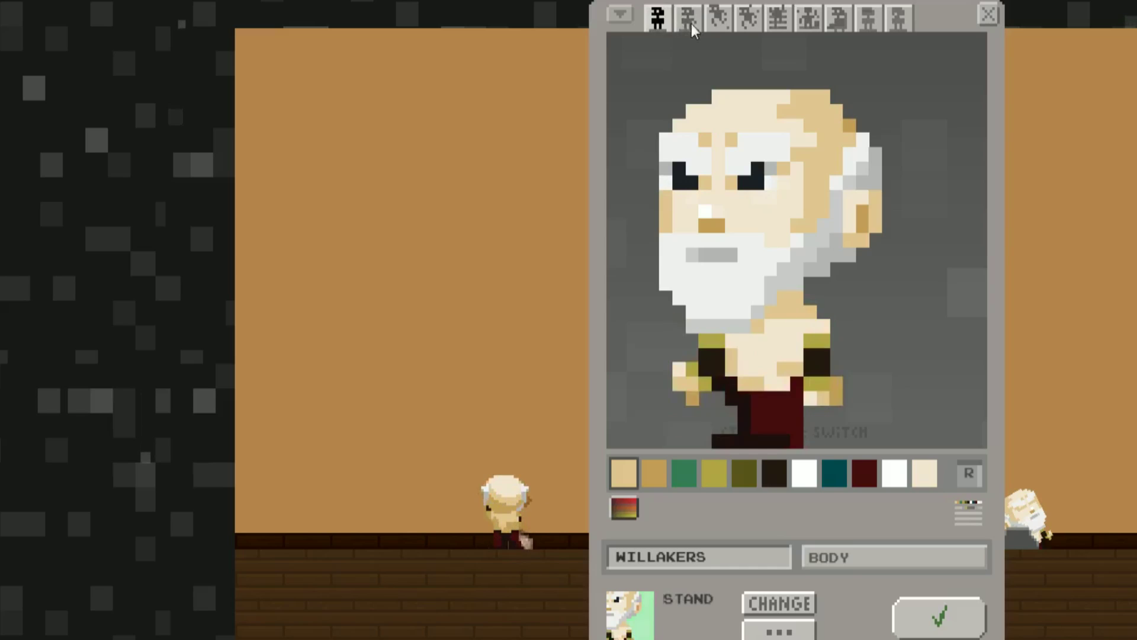
pyautogui.click(690, 23)
# Compare the arm and leg poses in the Jump and Fall frames
pyautogui.click(737, 24)
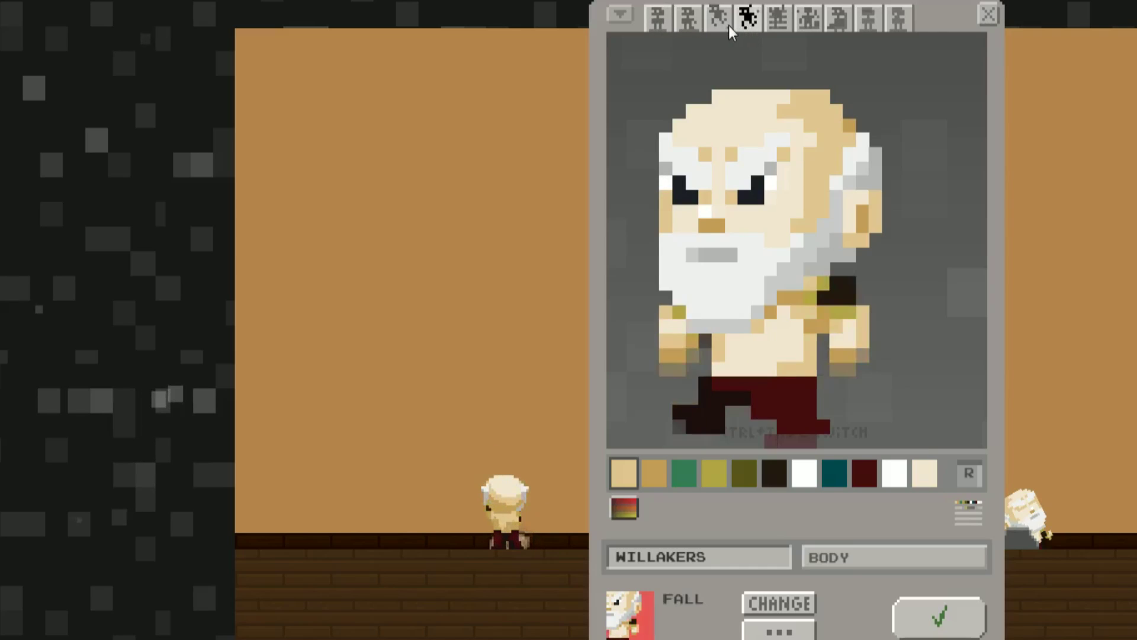
pyautogui.click(722, 26)
pyautogui.click(745, 26)
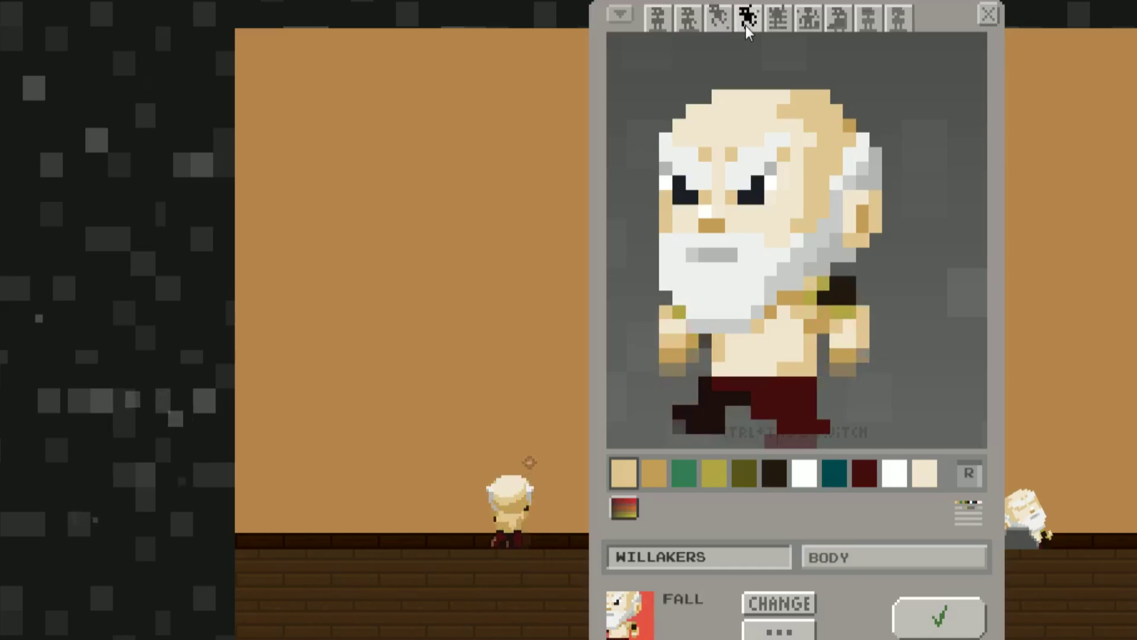
pyautogui.click(723, 26)
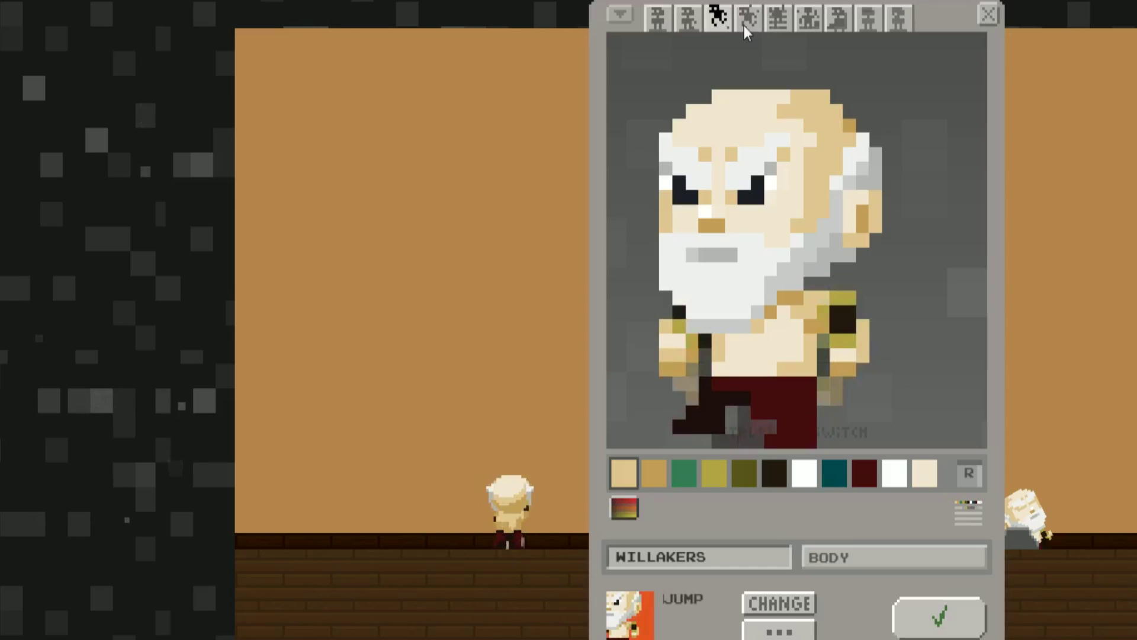
pyautogui.click(748, 26)
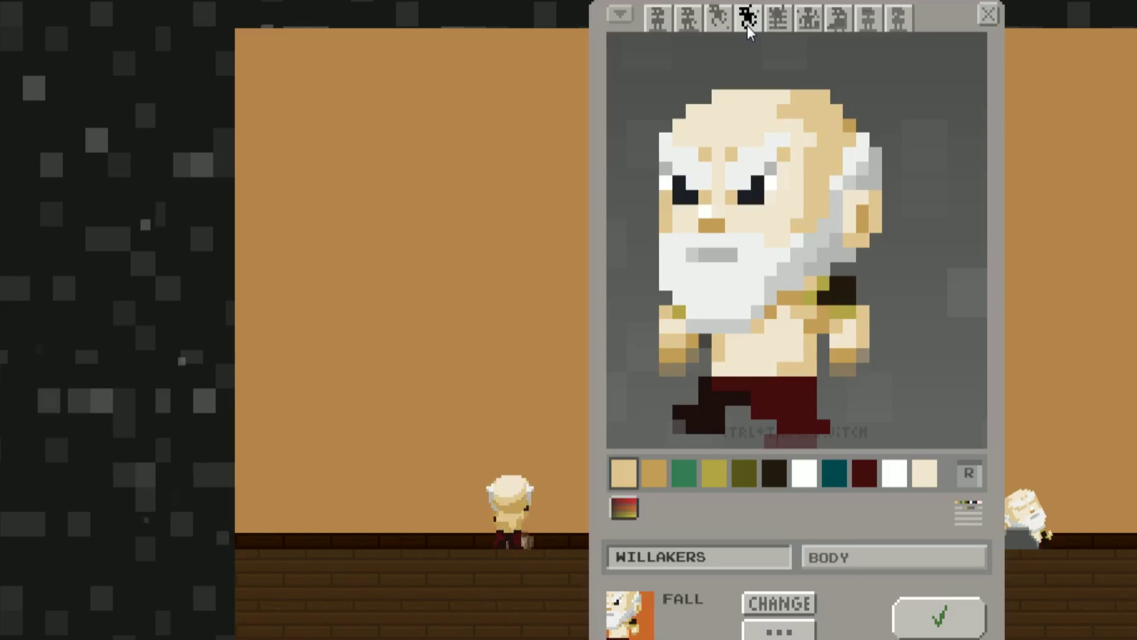
# Examine the Climb, Create, Sit, Blink and Talk frames, and compare Talk with Stand
pyautogui.click(776, 24)
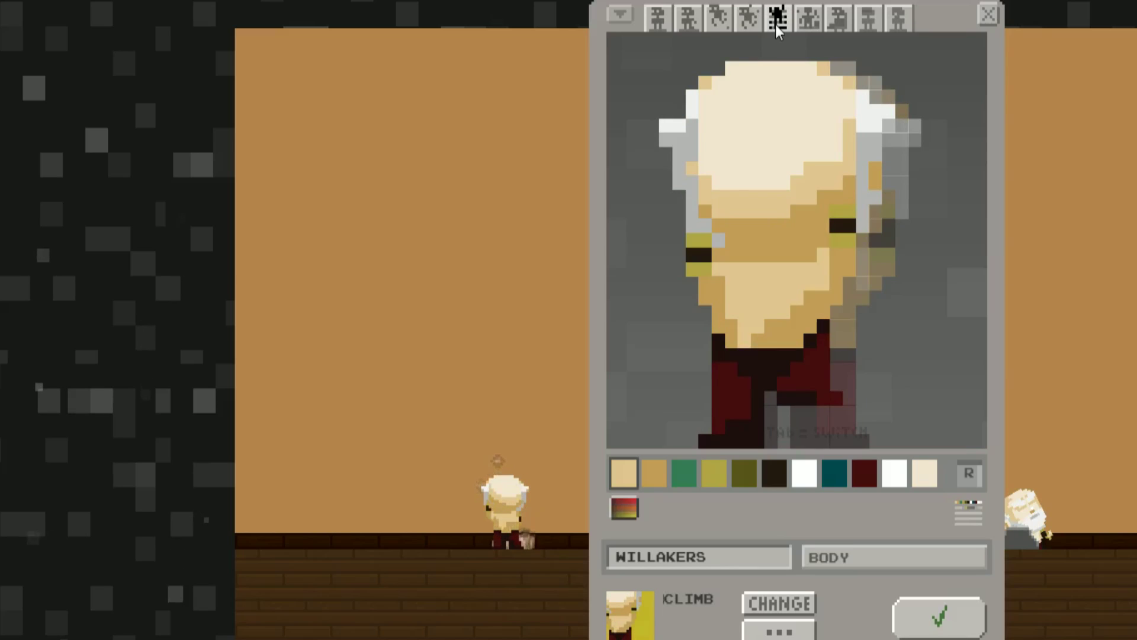
pyautogui.click(808, 19)
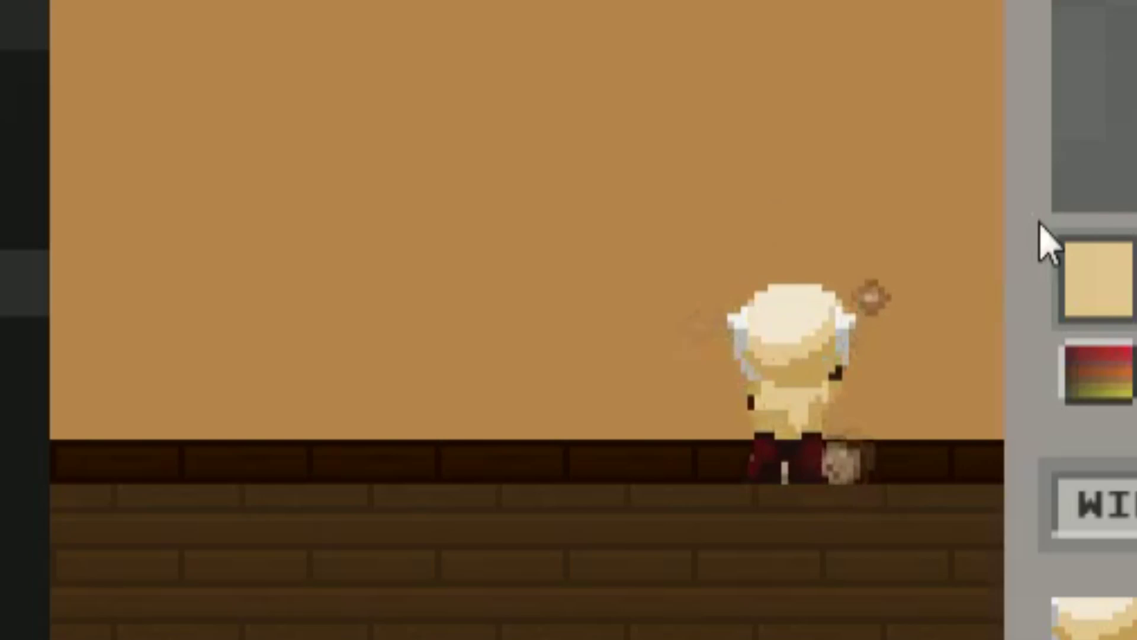
pyautogui.click(841, 24)
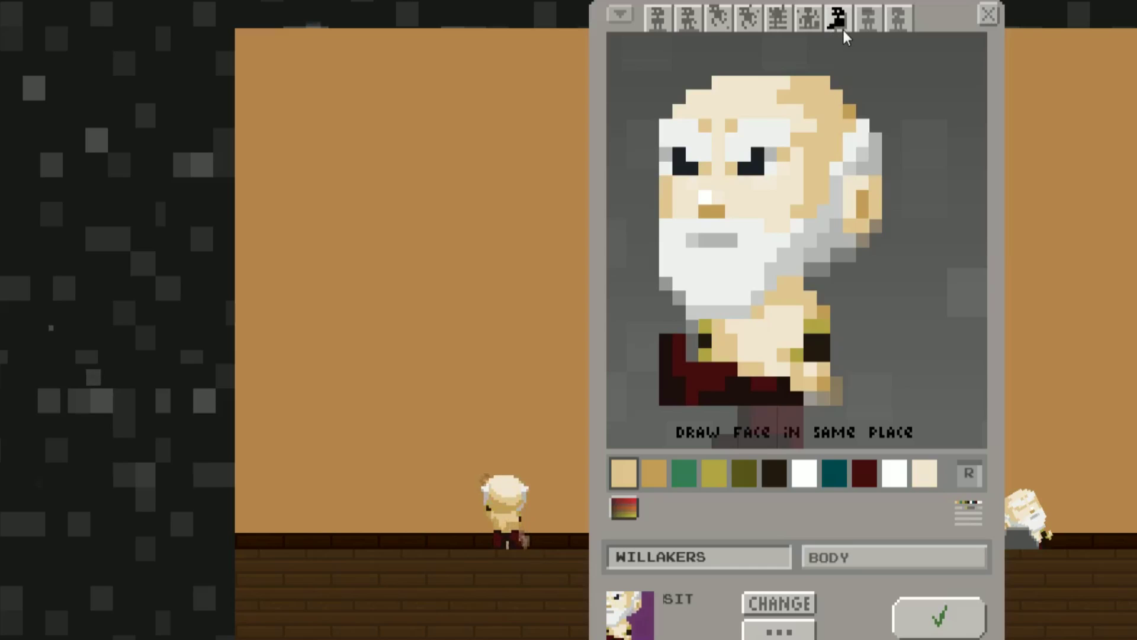
pyautogui.click(867, 23)
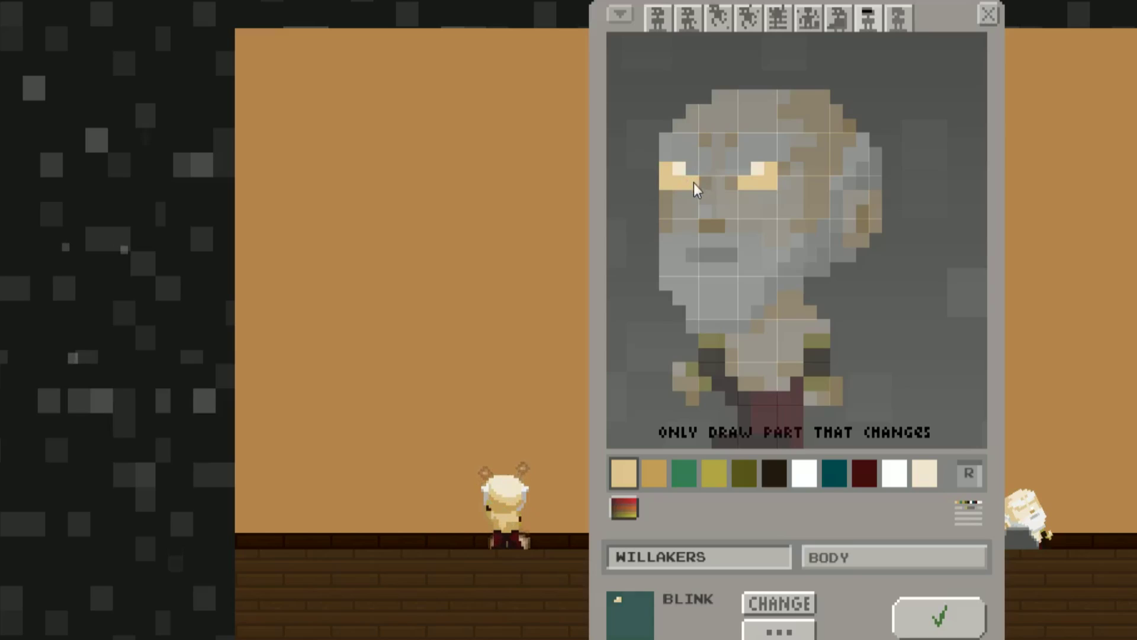
pyautogui.click(900, 24)
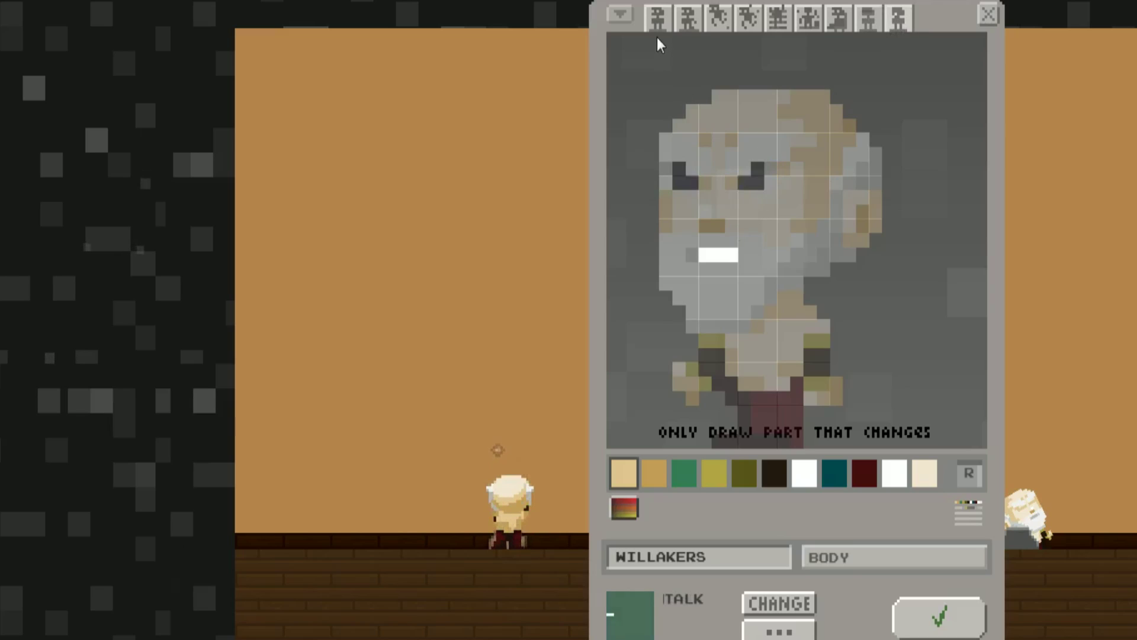
pyautogui.click(658, 19)
pyautogui.click(899, 21)
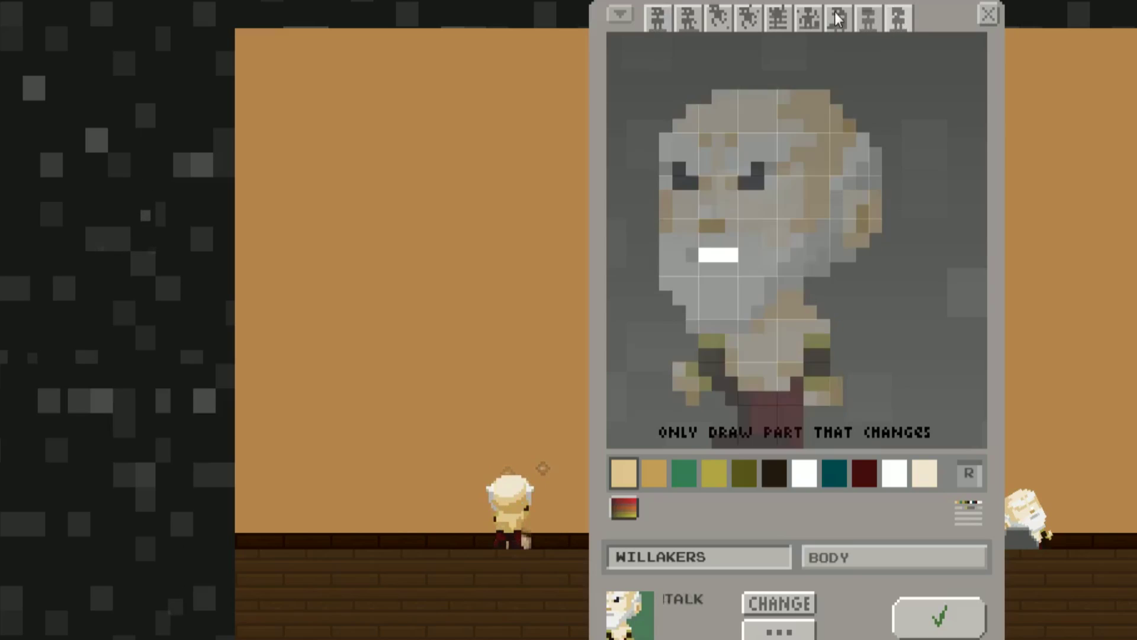
# Restore the cleared Stand drawing, and paste a copy of it into the empty Walk frame
pyautogui.click(656, 21)
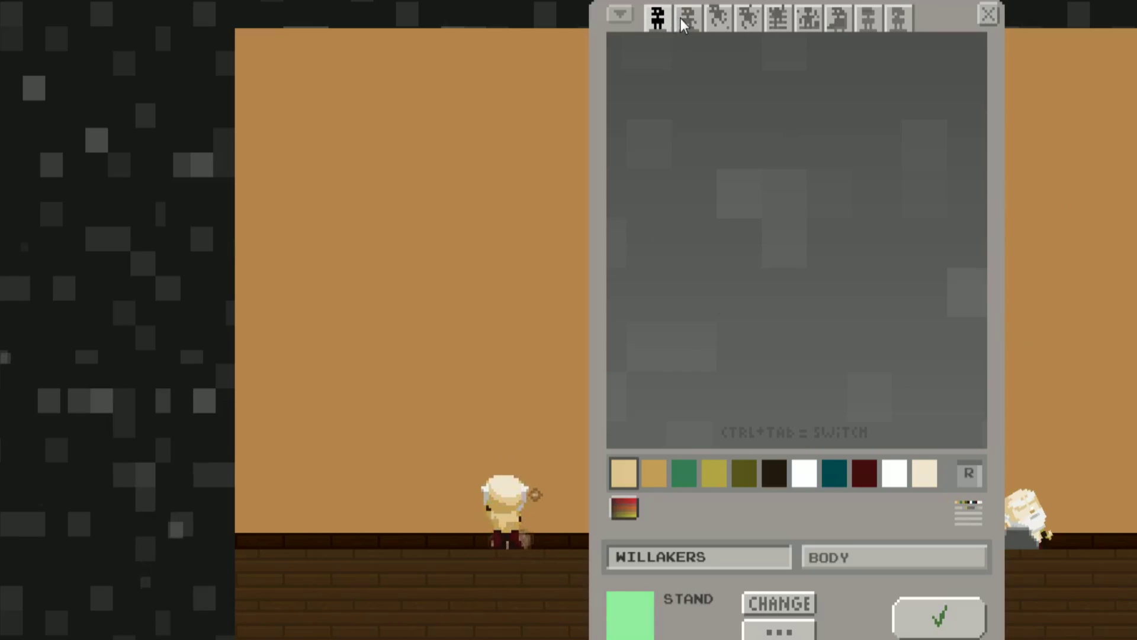
pyautogui.hotkey('ctrl', 'z')
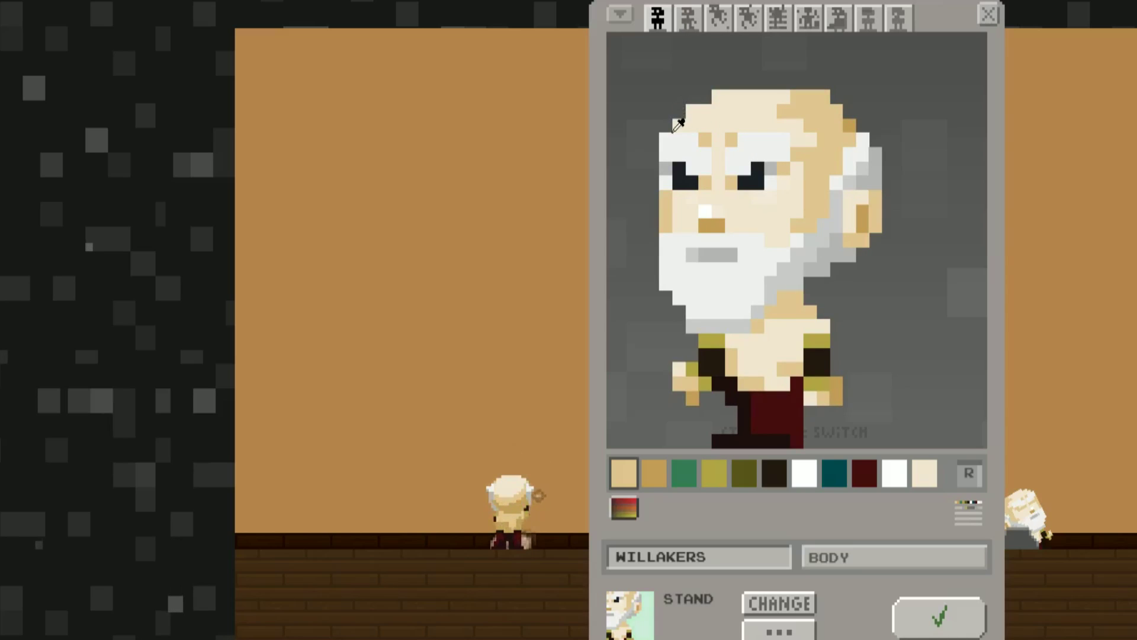
pyautogui.click(686, 19)
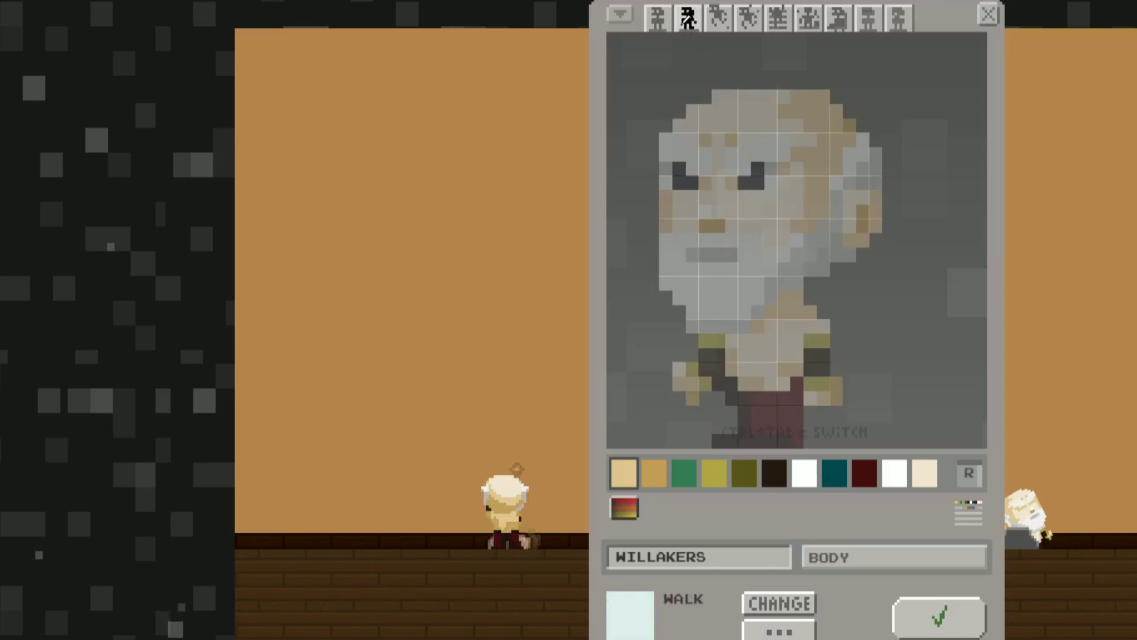
pyautogui.hotkey('ctrl', 'v')
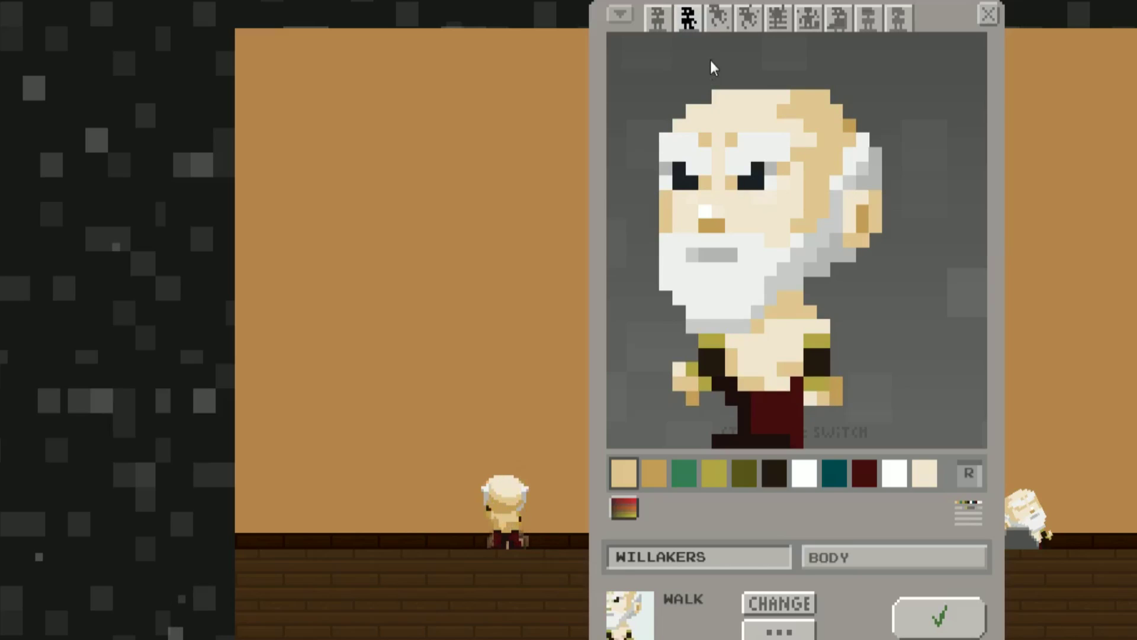
pyautogui.click(657, 19)
pyautogui.click(687, 24)
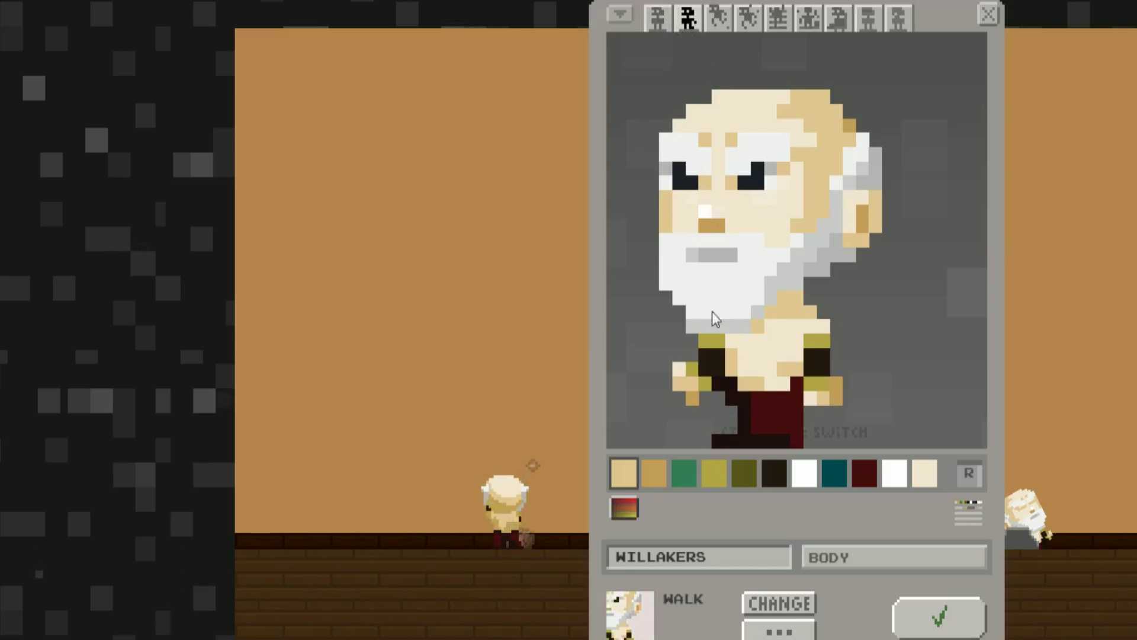
# Erase the lower legs in the Walk frame, and draw a forward-stepping leg in dark red with a dark brown boot
pyautogui.moveTo(716, 450)
pyautogui.mouseDown()
pyautogui.moveTo(792, 437)
pyautogui.moveTo(752, 419)
pyautogui.moveTo(783, 422)
pyautogui.moveTo(752, 450)
pyautogui.mouseUp()
pyautogui.click(780, 472)
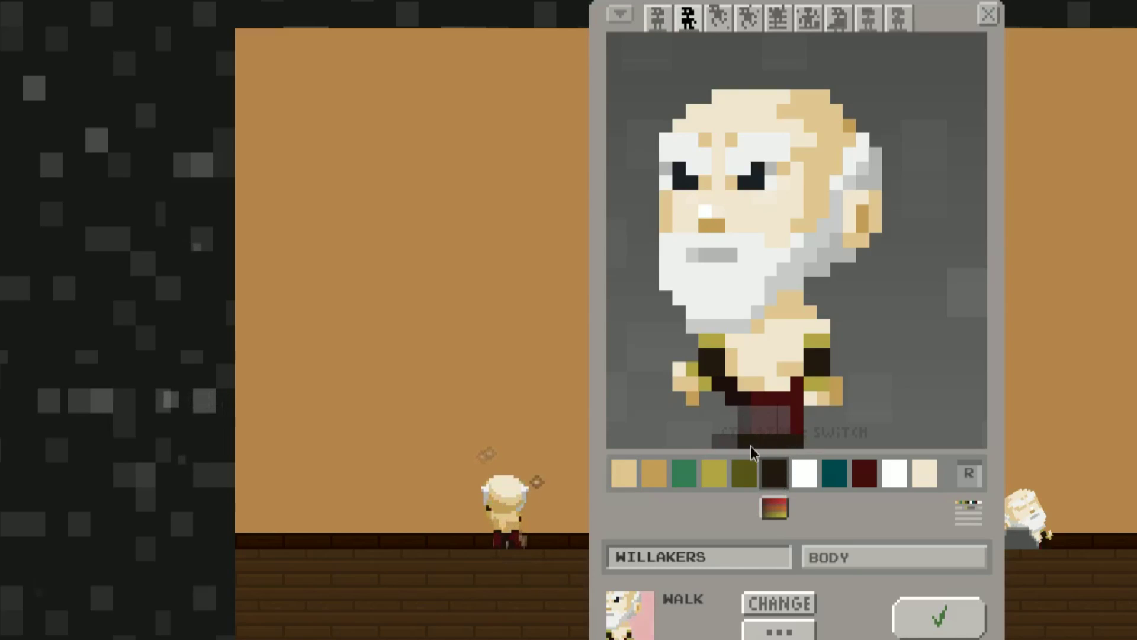
pyautogui.click(860, 478)
pyautogui.moveTo(793, 408)
pyautogui.mouseDown()
pyautogui.moveTo(784, 420)
pyautogui.moveTo(723, 424)
pyautogui.moveTo(711, 450)
pyautogui.moveTo(668, 414)
pyautogui.moveTo(684, 441)
pyautogui.moveTo(654, 397)
pyautogui.moveTo(678, 429)
pyautogui.mouseUp()
pyautogui.click(744, 474)
pyautogui.click(774, 474)
# Compare the Stand and Walk frames, finish the rear leg in dark brown on Walk, and save the body
pyautogui.click(659, 27)
pyautogui.click(684, 29)
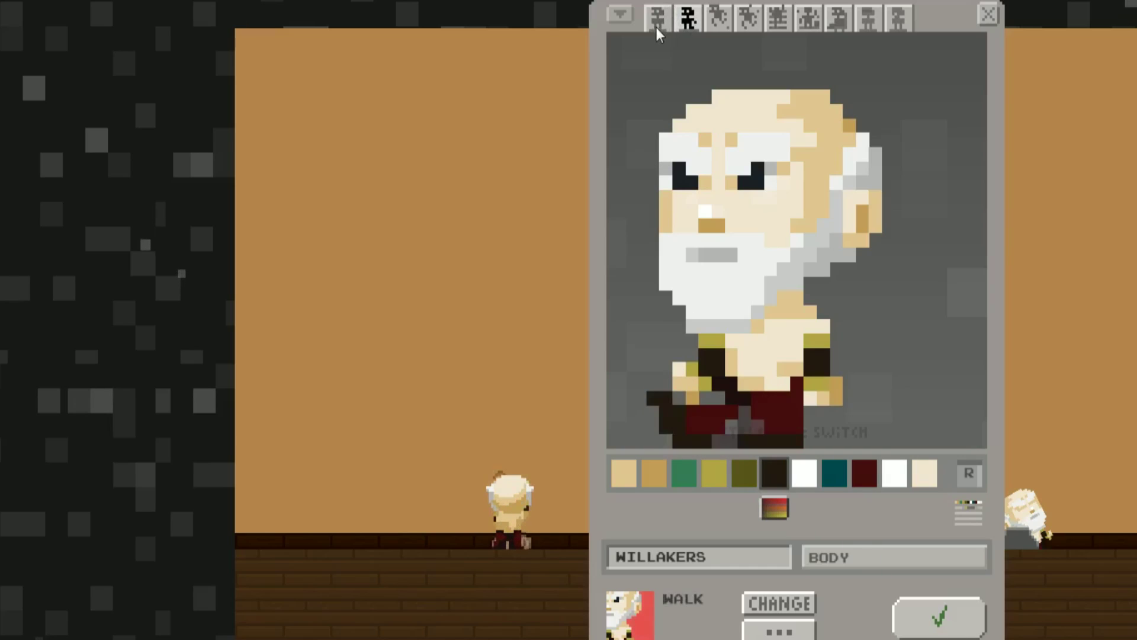
pyautogui.click(660, 32)
pyautogui.click(681, 36)
pyautogui.click(664, 32)
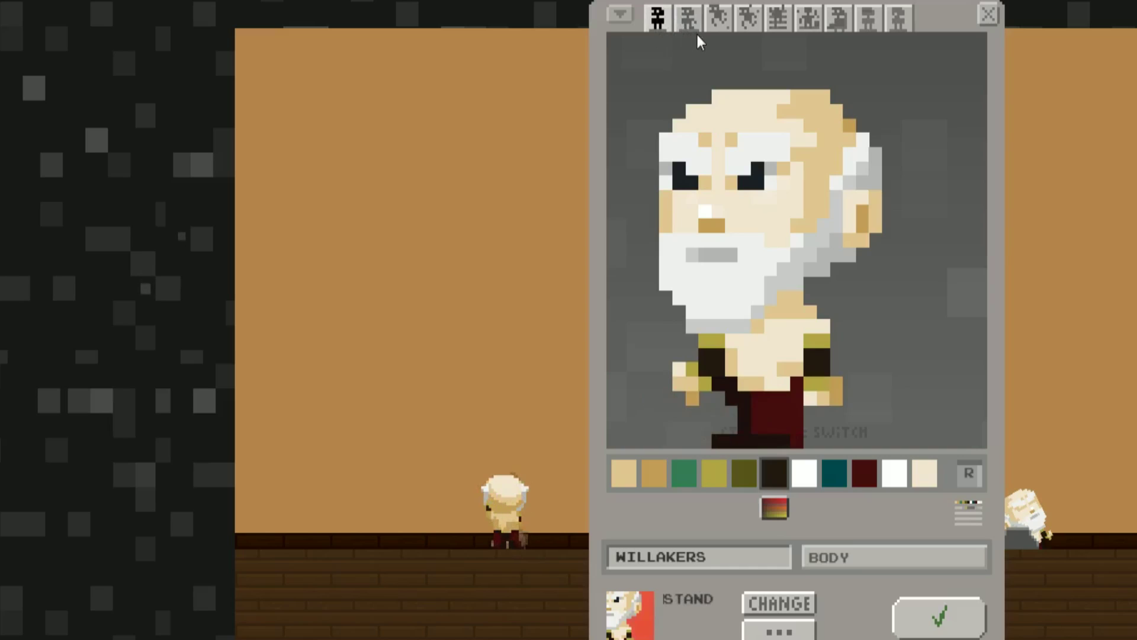
pyautogui.click(681, 34)
pyautogui.click(686, 27)
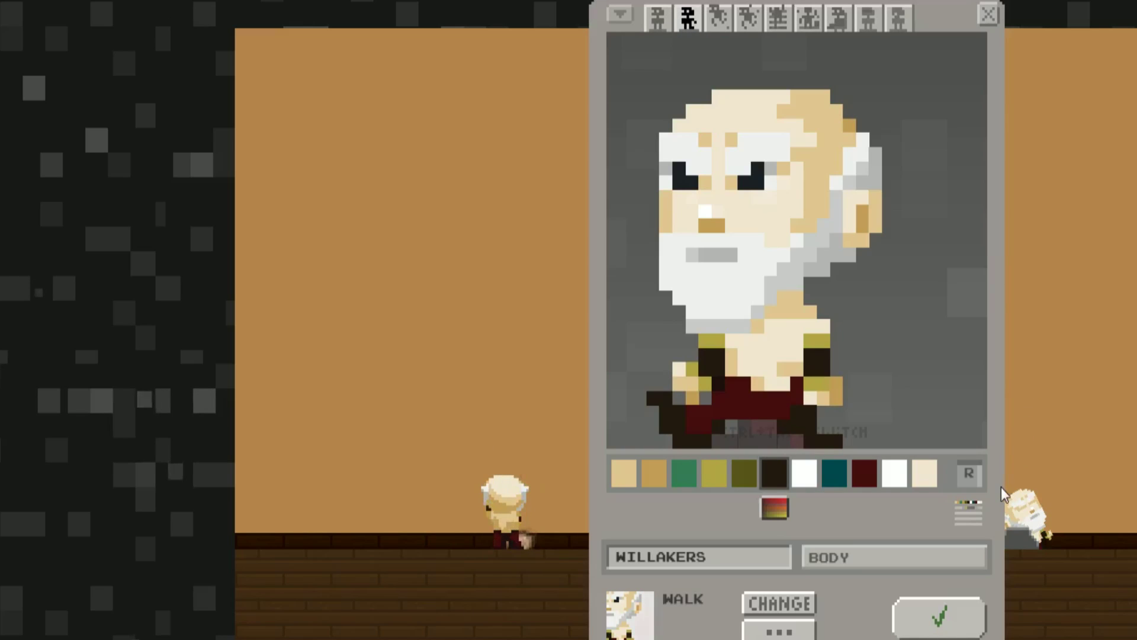
pyautogui.click(949, 626)
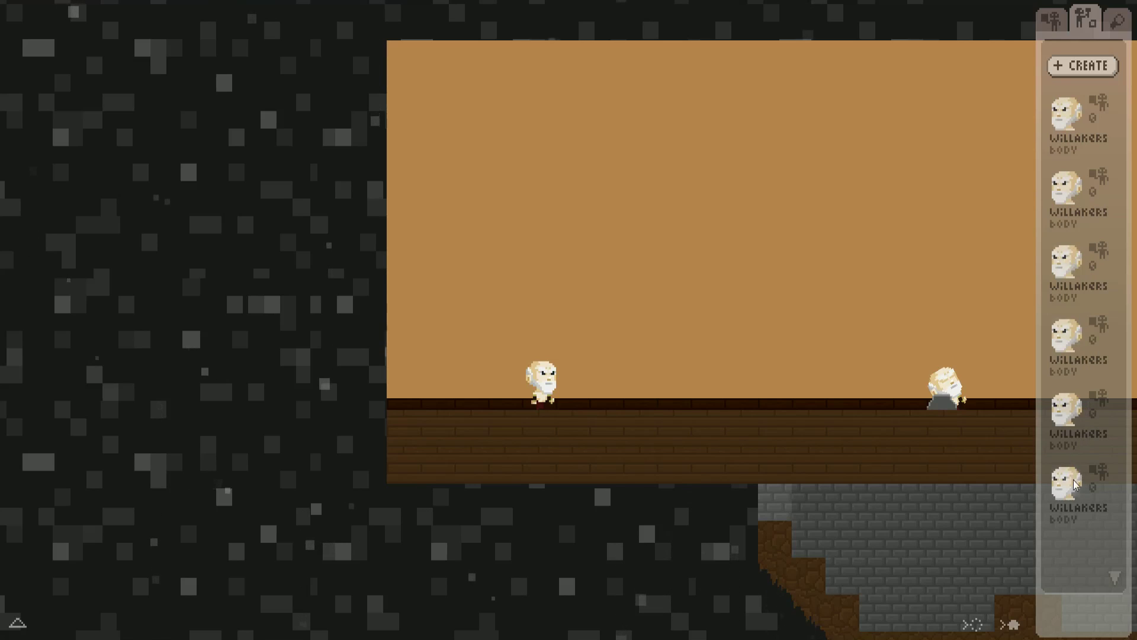
# Reopen a WILLAKERS body in the editor and review all its frames from Stand to Talk, returning to Stand
pyautogui.moveTo(1075, 483); pyautogui.dragTo(1057, 205)
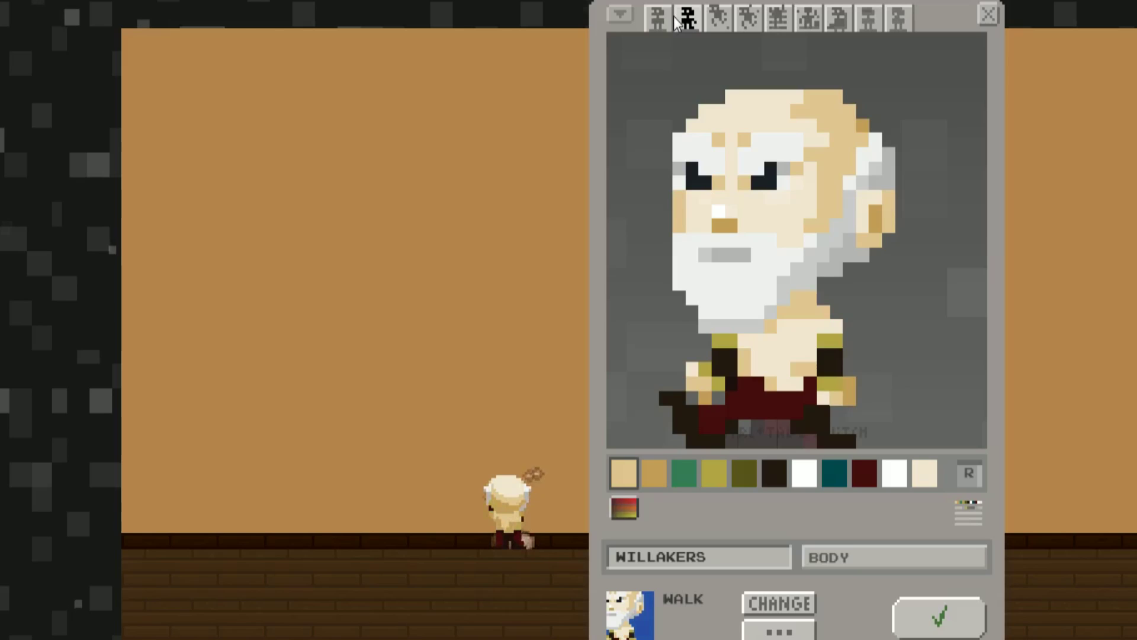
pyautogui.click(659, 18)
pyautogui.click(690, 17)
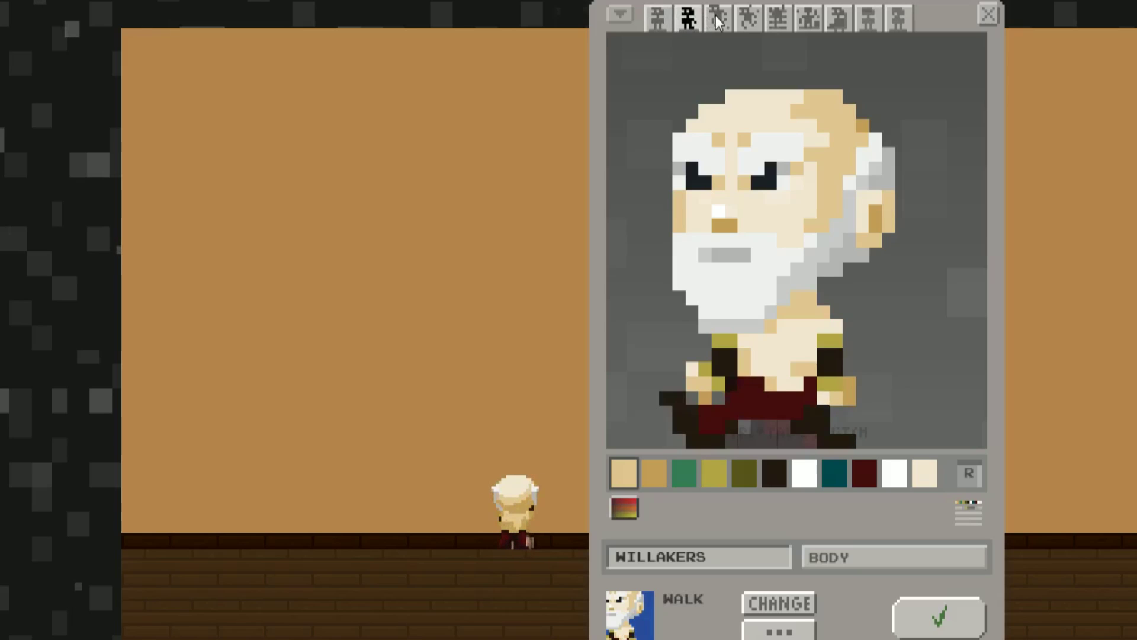
pyautogui.click(719, 17)
pyautogui.click(749, 18)
pyautogui.click(780, 18)
pyautogui.click(810, 18)
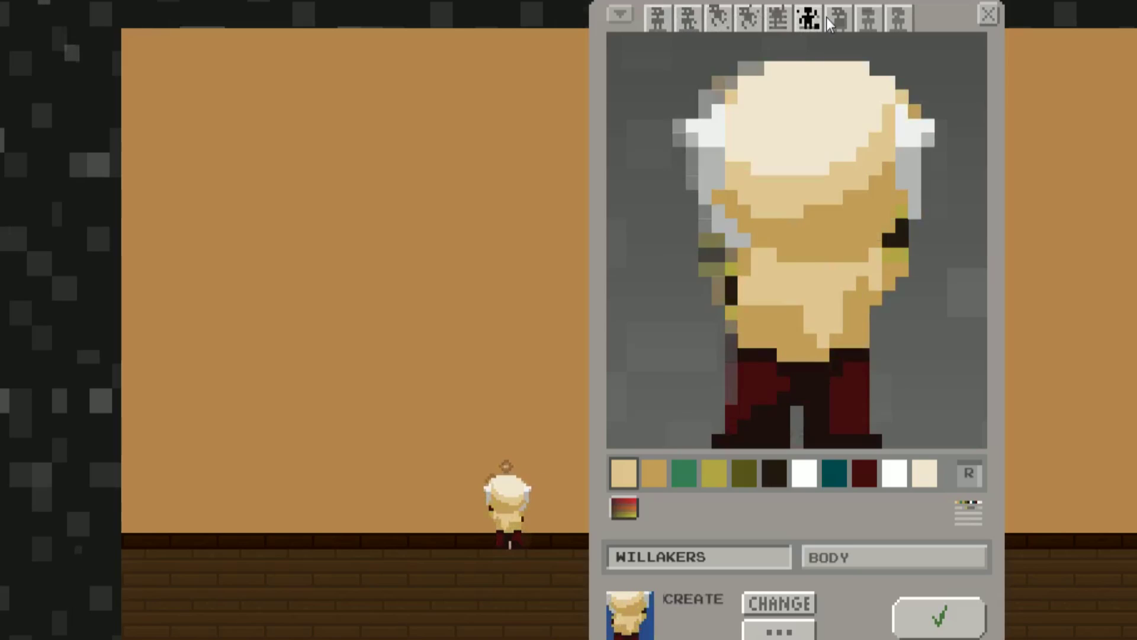
pyautogui.click(837, 16)
pyautogui.click(869, 14)
pyautogui.click(899, 15)
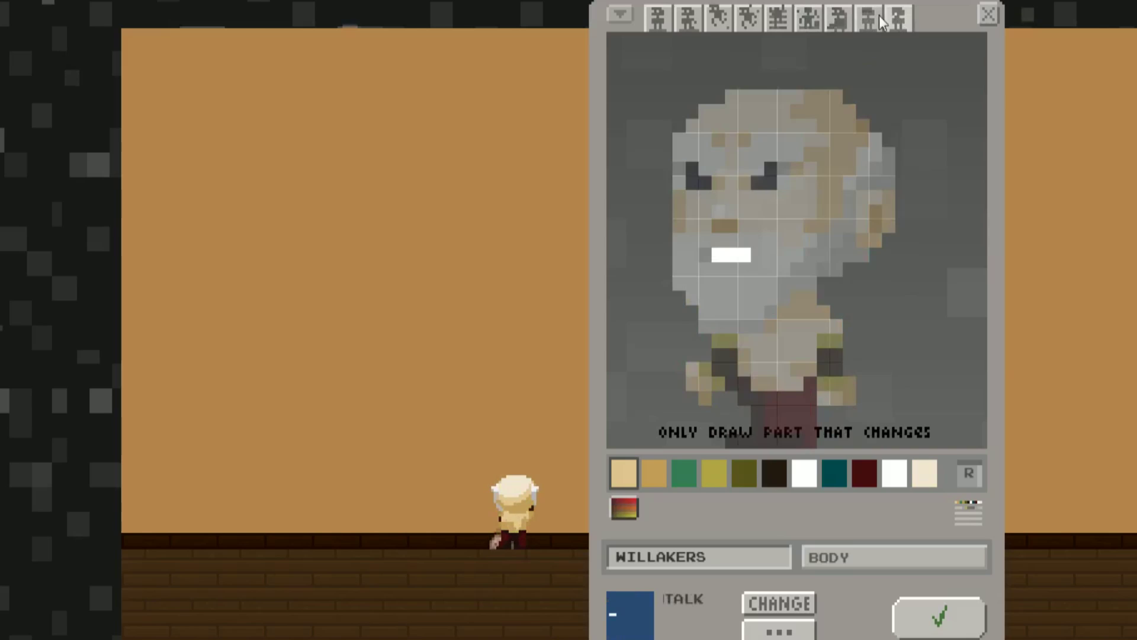
pyautogui.click(813, 16)
pyautogui.click(660, 19)
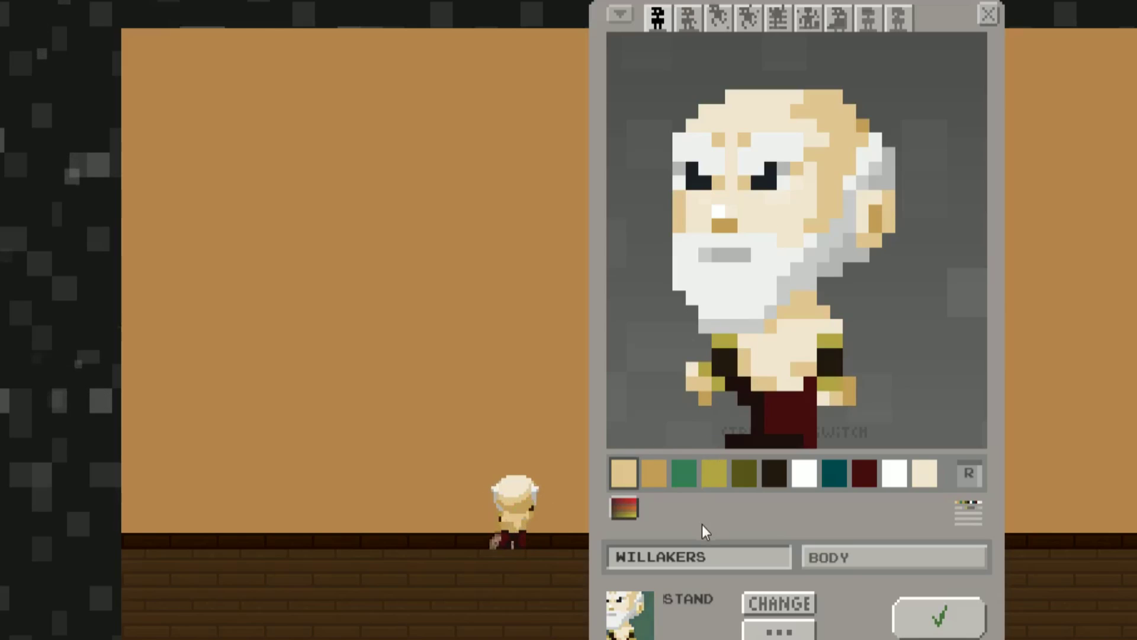
# Open the body's attribute list to examine its effects such as Hot, Steamy and Clonable, and close the editor without saving
pyautogui.click(774, 629)
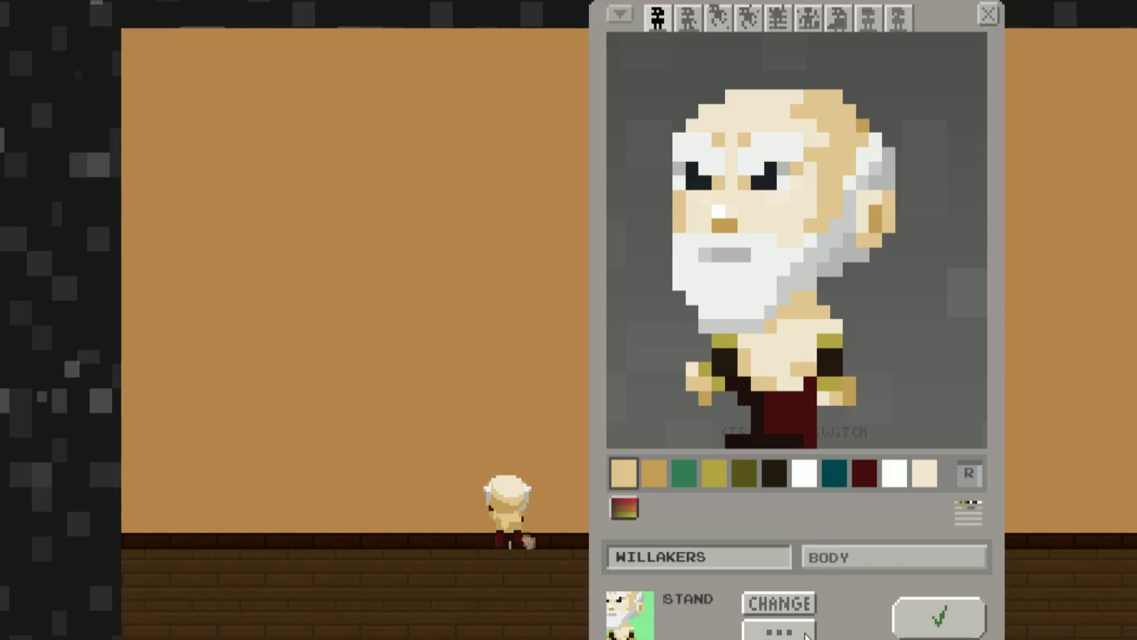
pyautogui.click(805, 634)
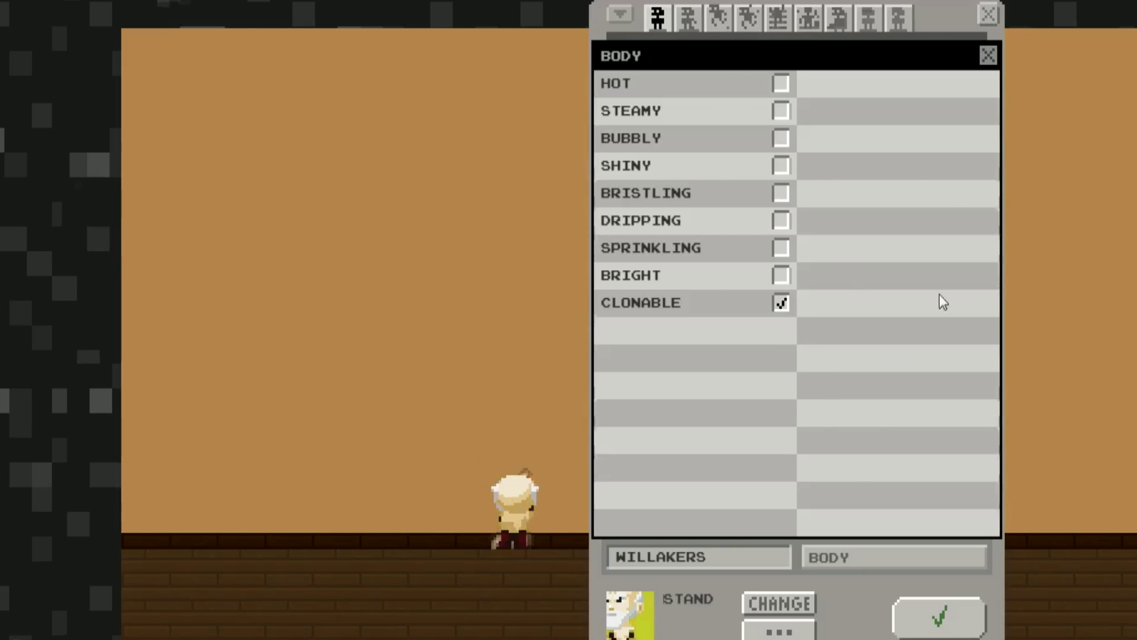
pyautogui.click(986, 56)
pyautogui.click(987, 13)
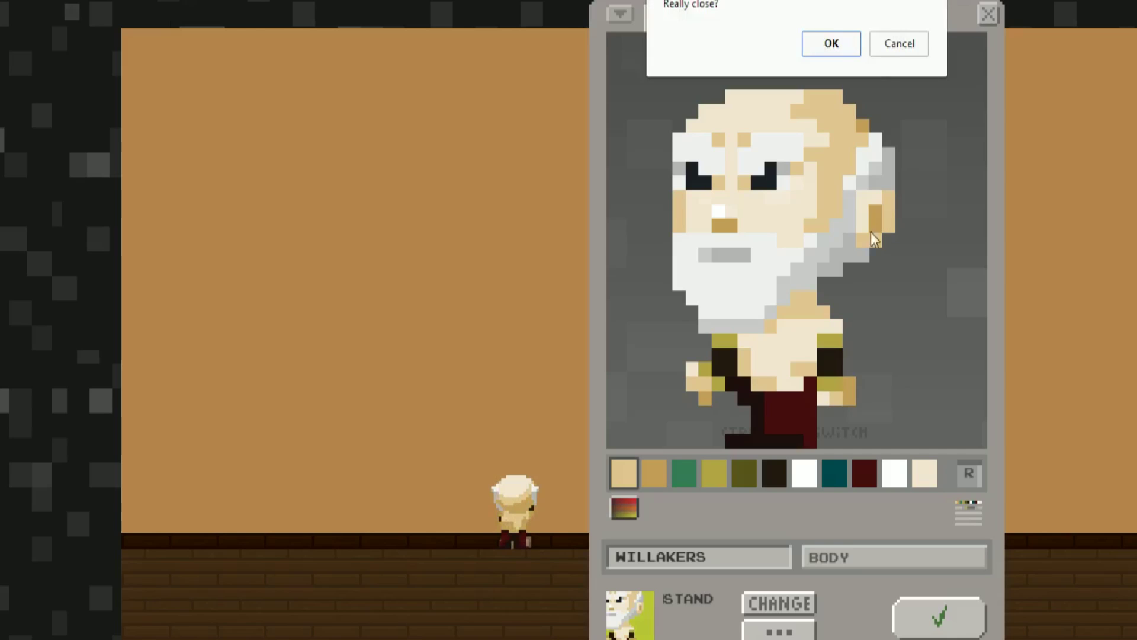
pyautogui.click(851, 49)
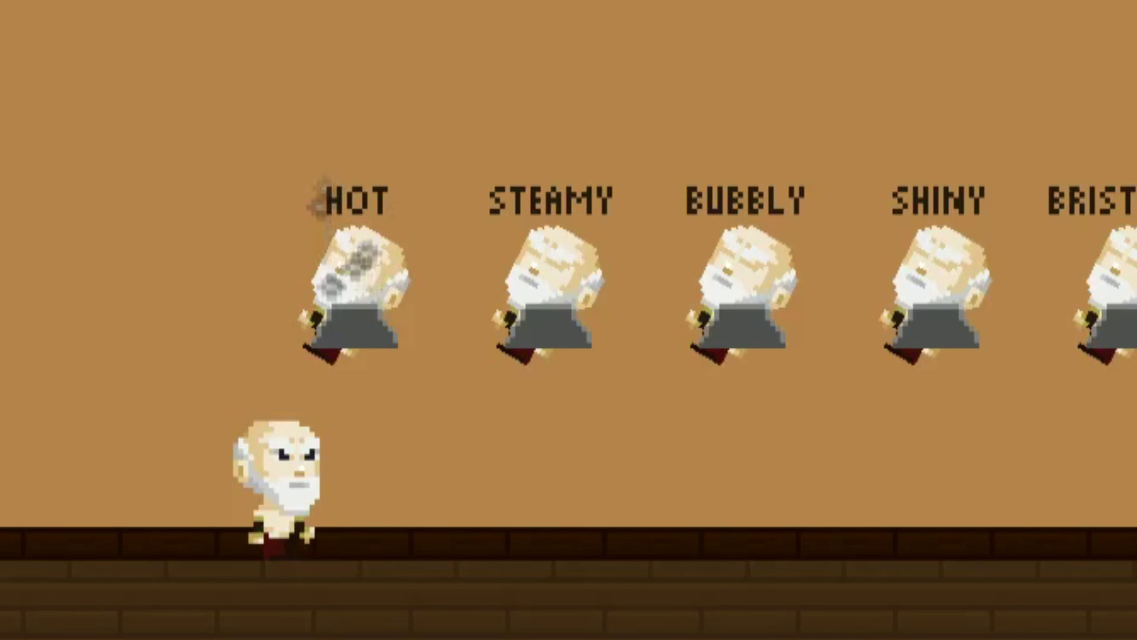
# Walk past the sample bodies to examine the Hot, Steamy, Bubbly, Shiny, Bristling, Dripping, Sprinkling and Bright effects
pyautogui.press('Right')
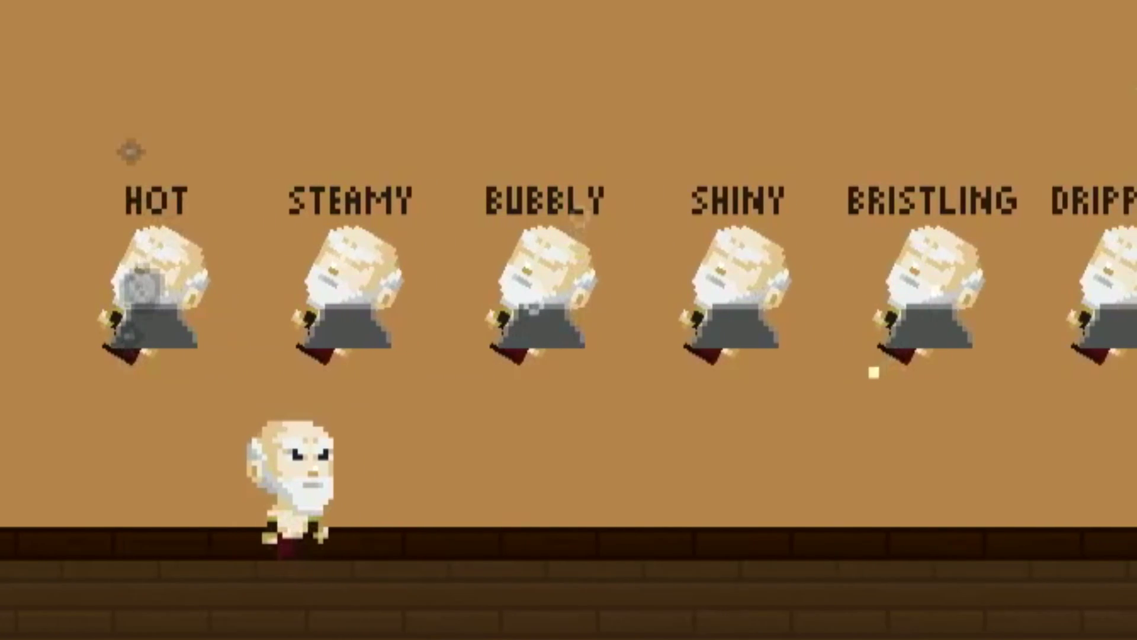
pyautogui.press('Right')
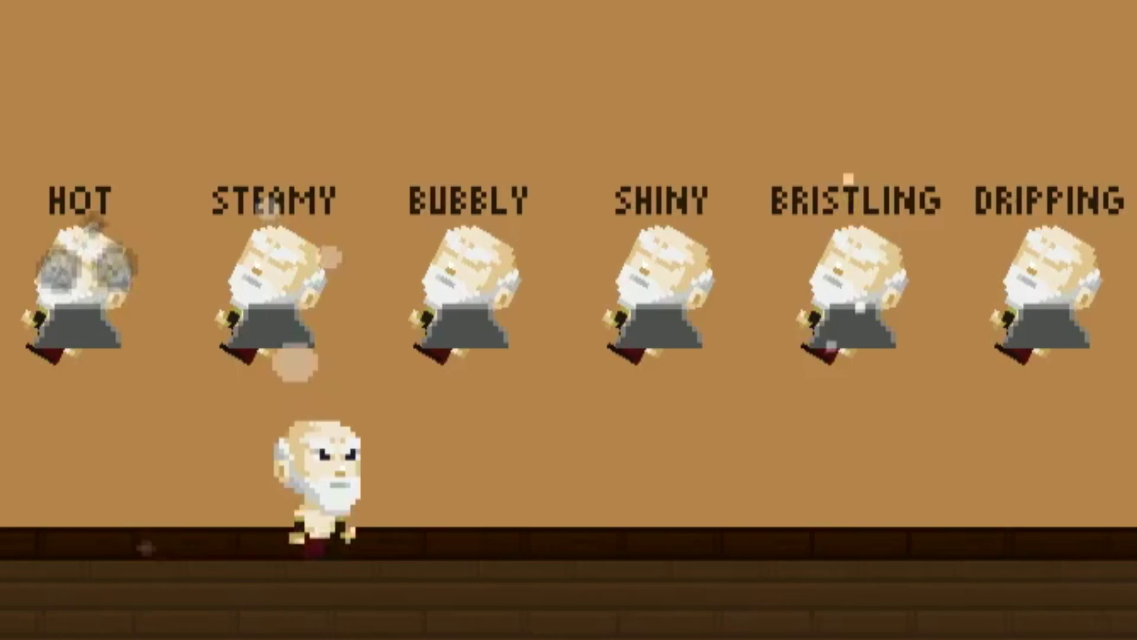
pyautogui.press('Right')
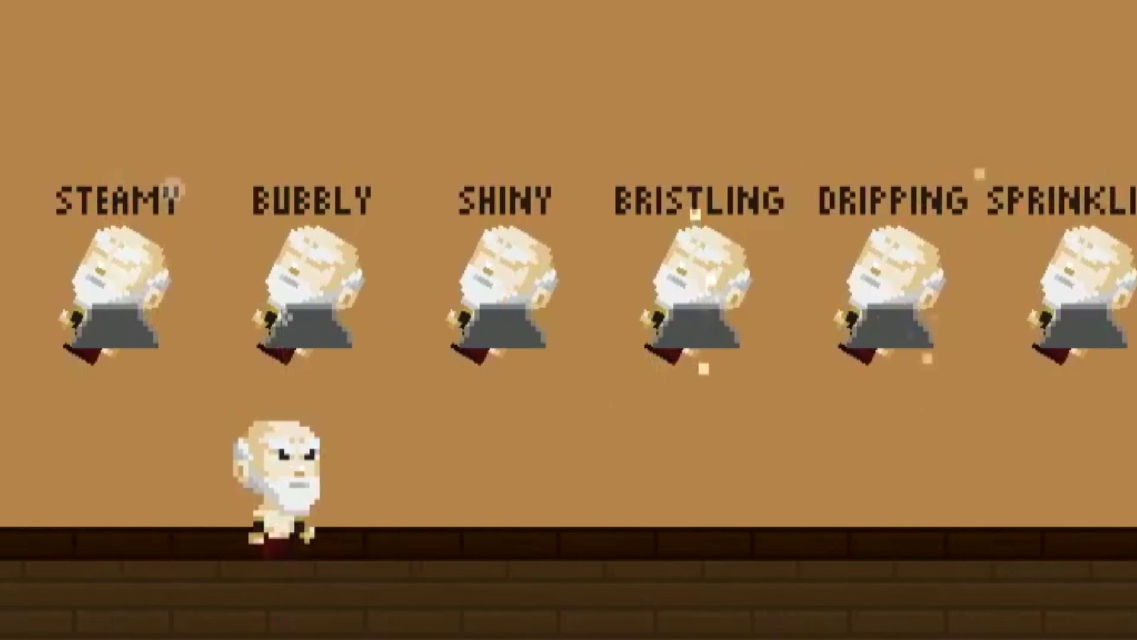
pyautogui.press('Right')
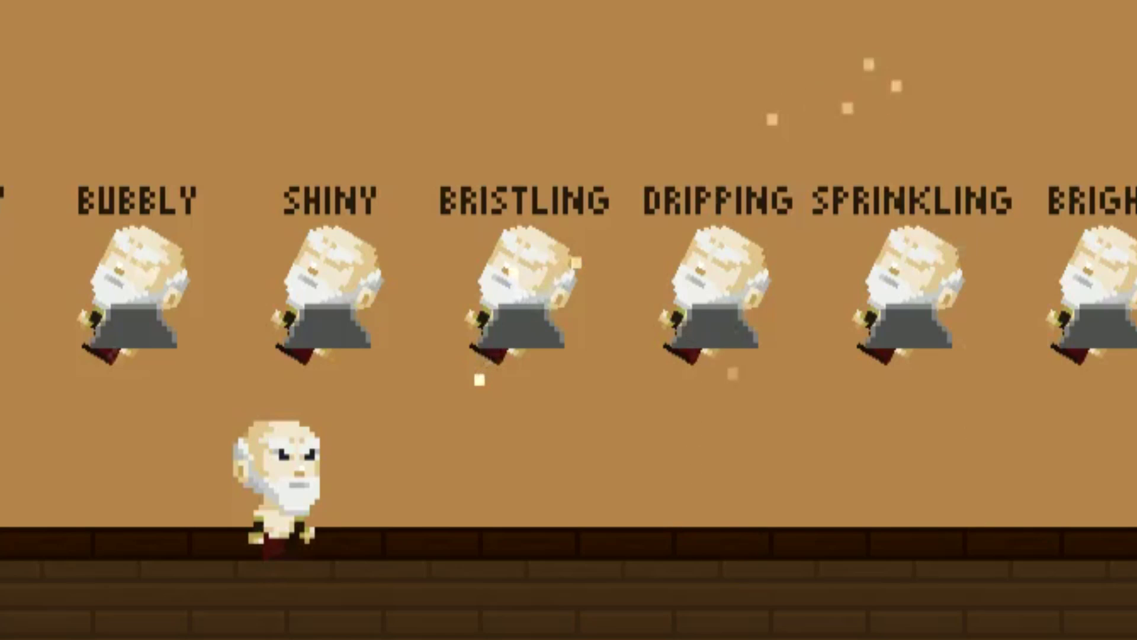
pyautogui.press('Right')
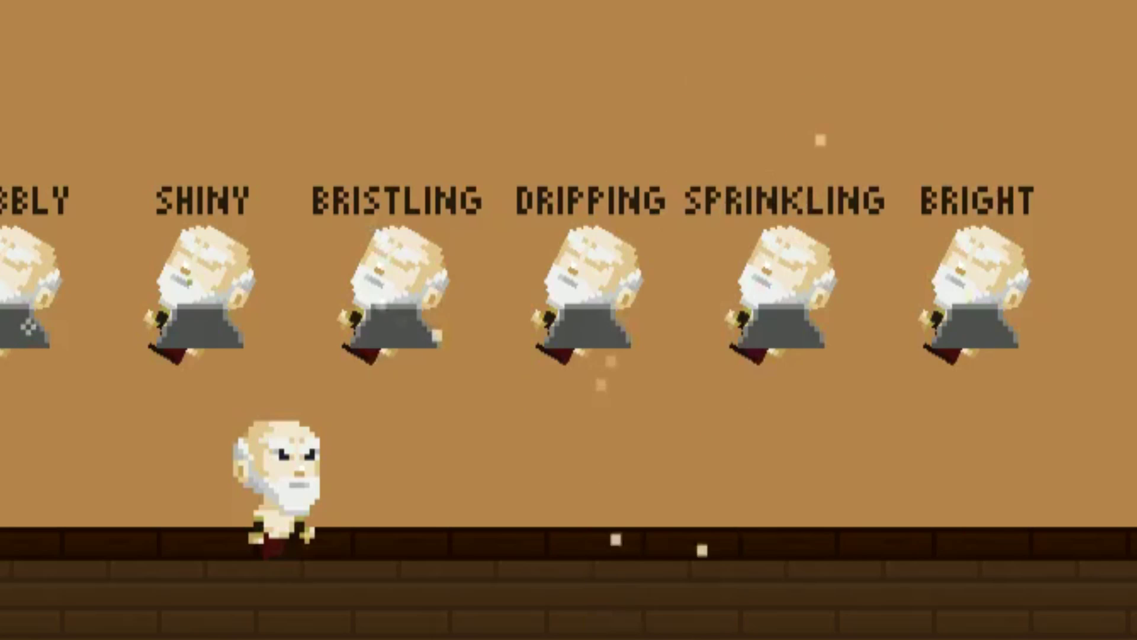
pyautogui.press('Right')
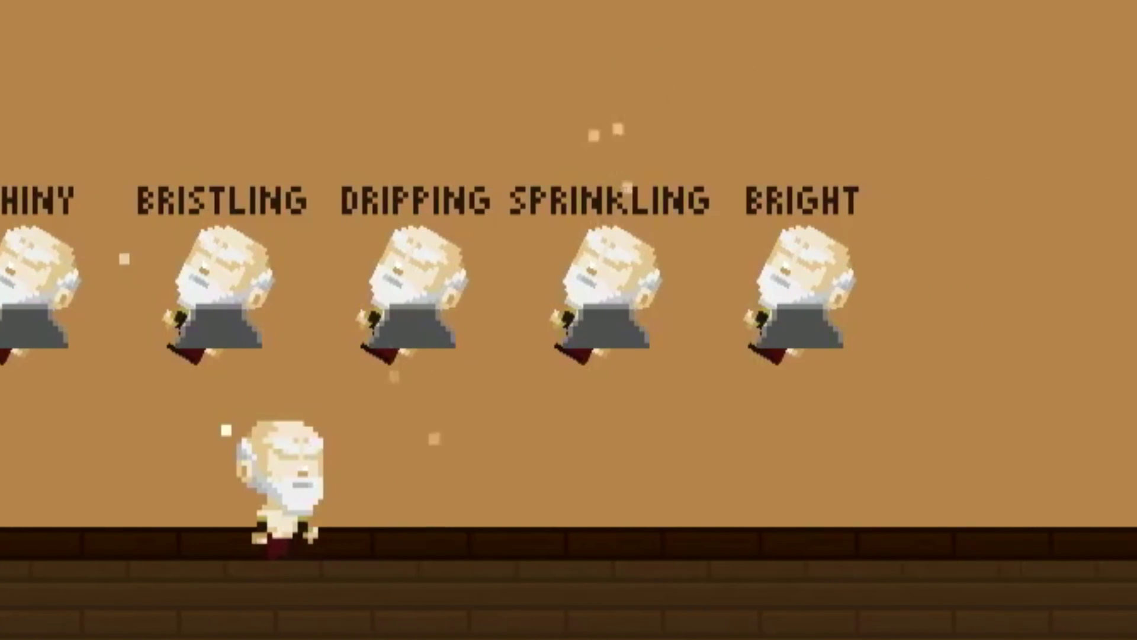
pyautogui.press('Right')
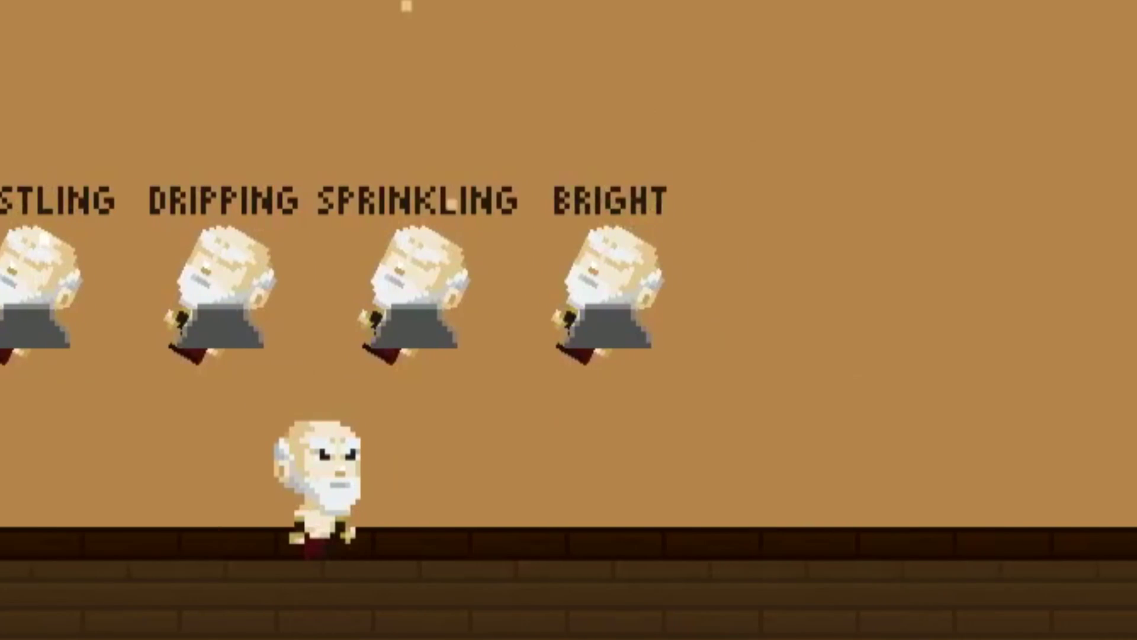
pyautogui.press('Right')
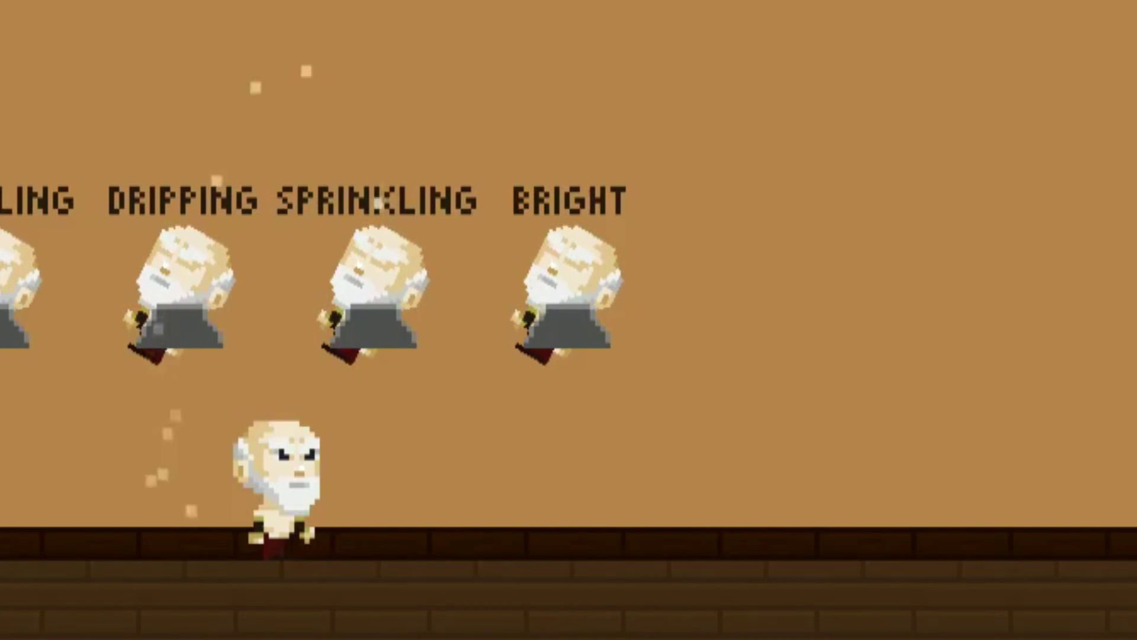
pyautogui.press('Right')
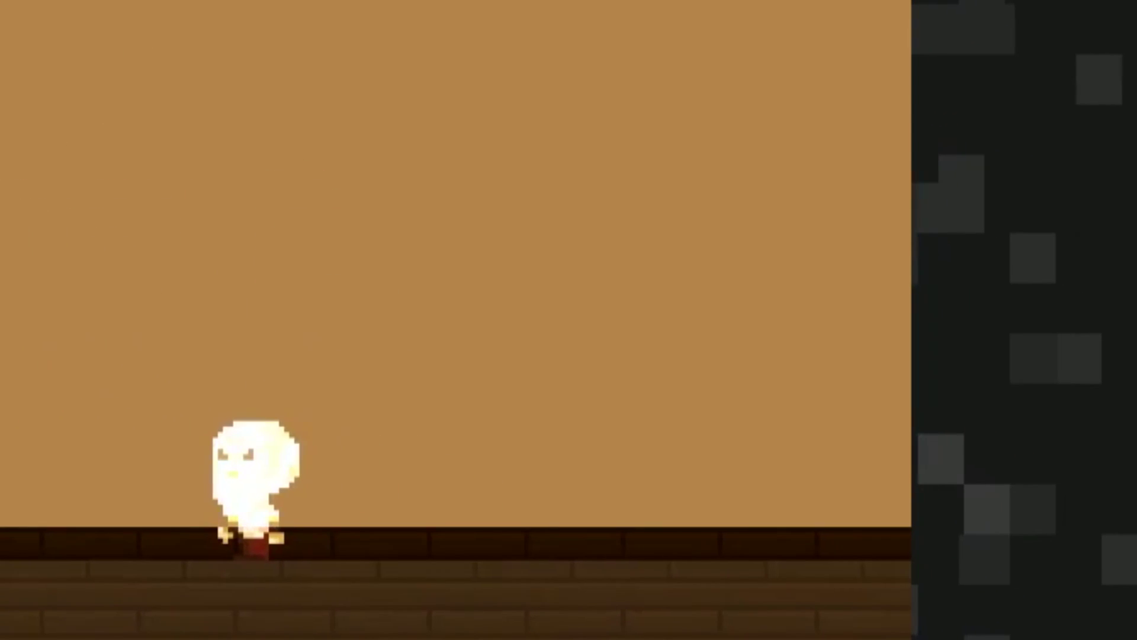
# Move the character back and forth in the room to view the effects on its own body while walking
pyautogui.press('Left')
pyautogui.press('Right')
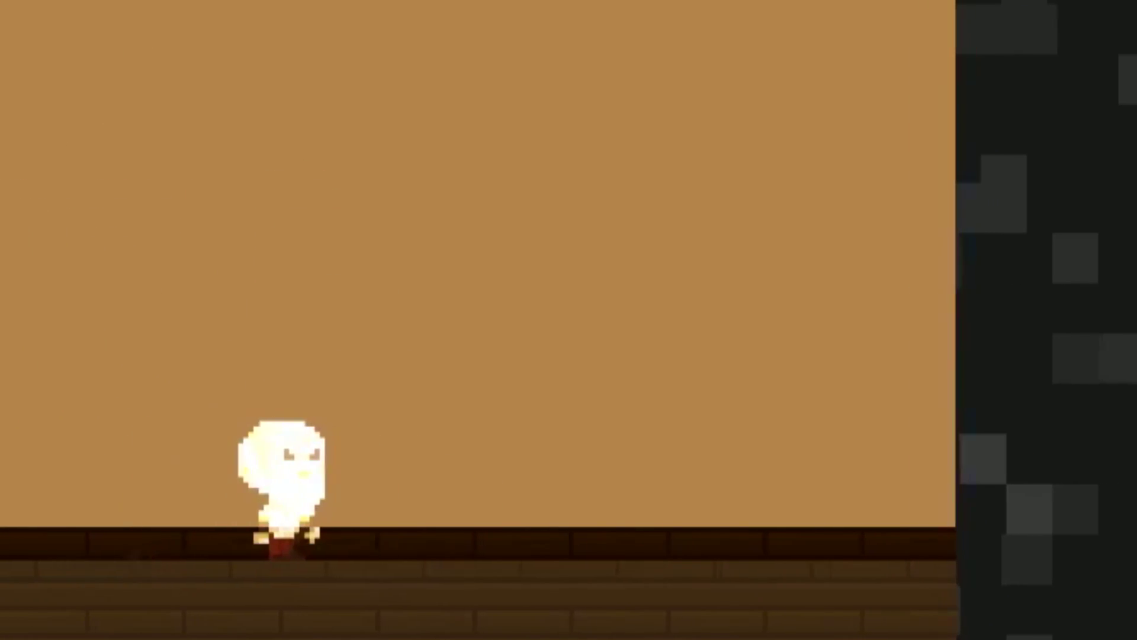
pyautogui.press('Left')
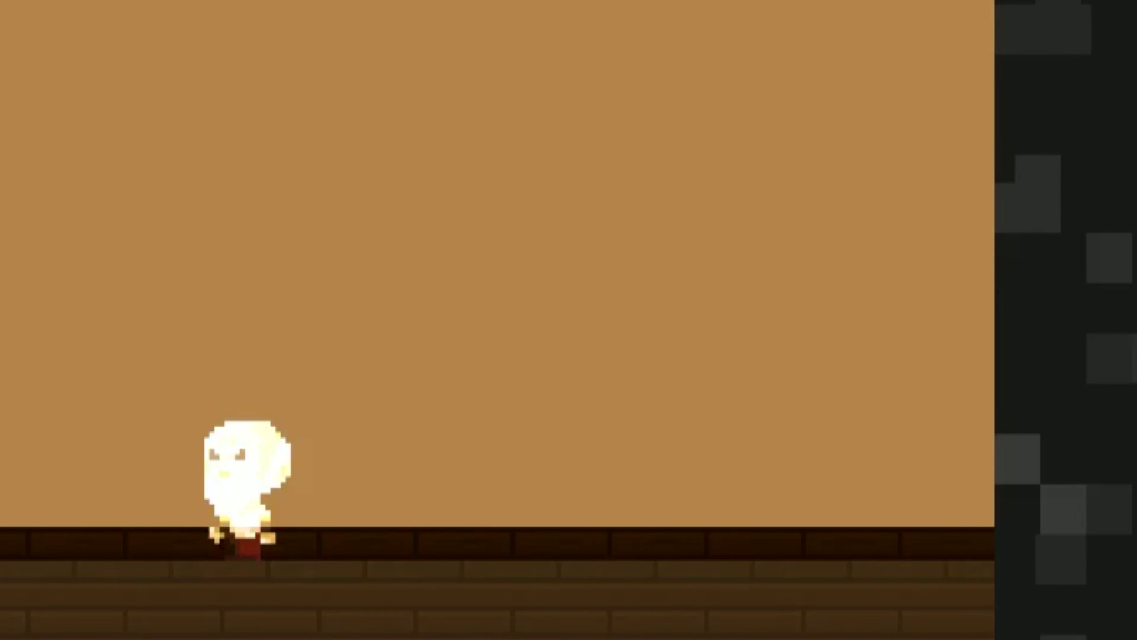
pyautogui.press('Right')
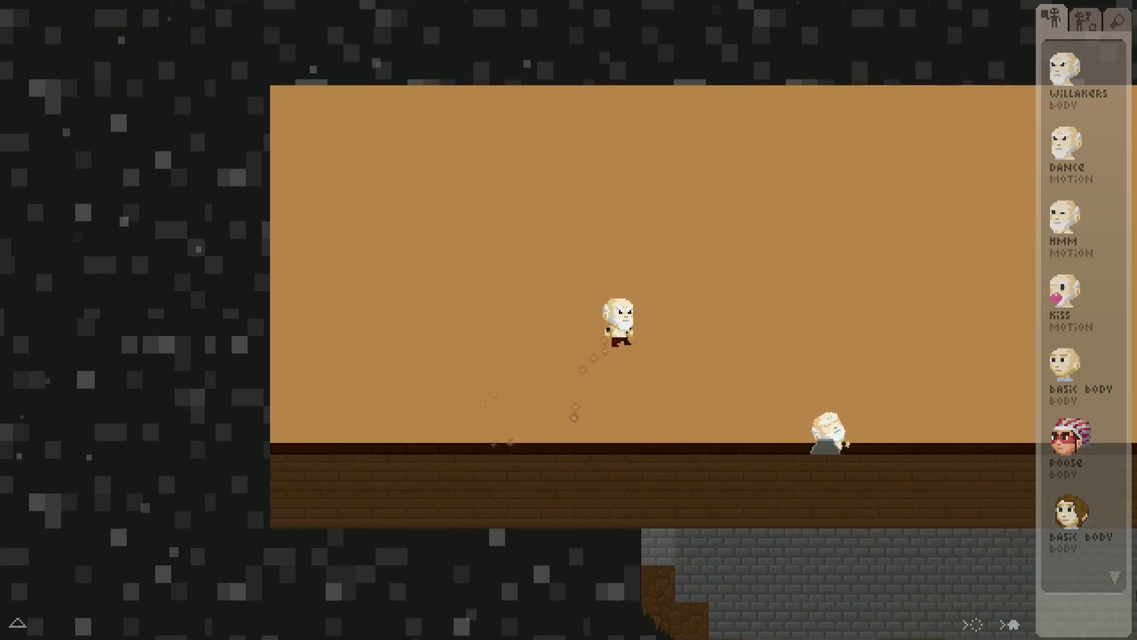
pyautogui.press('Left')
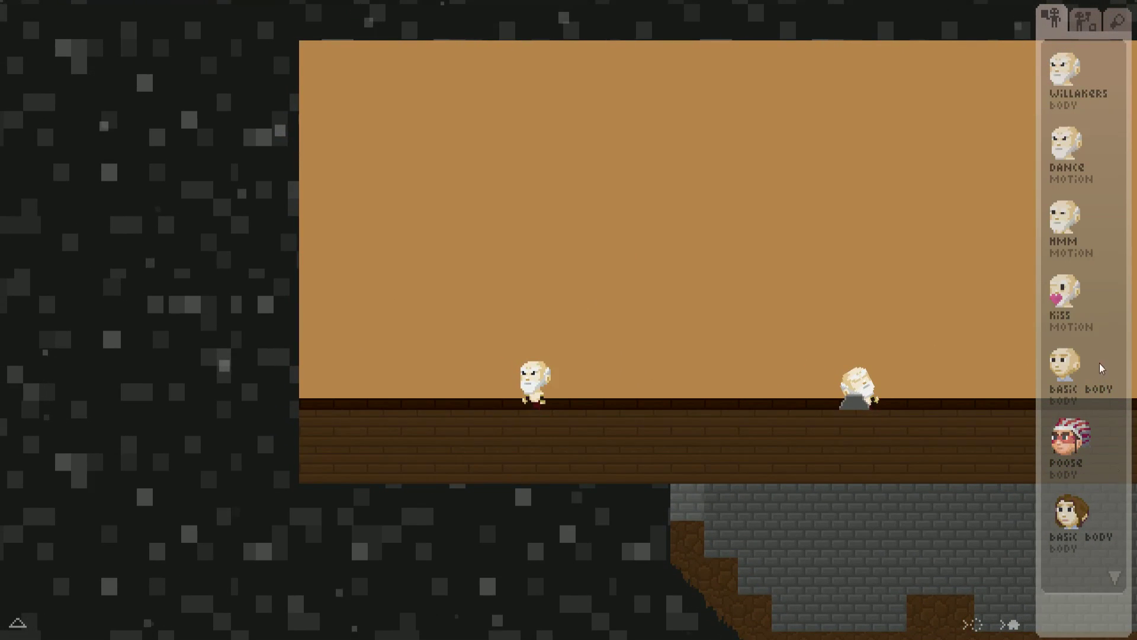
# Start a new creation of type Body and change its type to Motion
pyautogui.click(1088, 23)
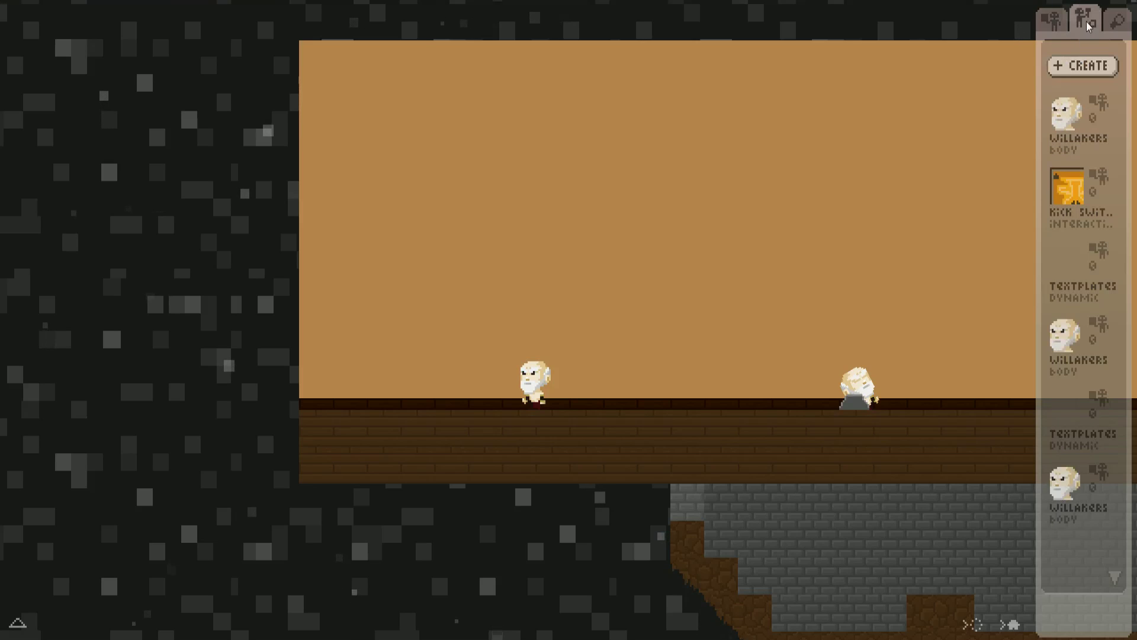
pyautogui.click(1080, 64)
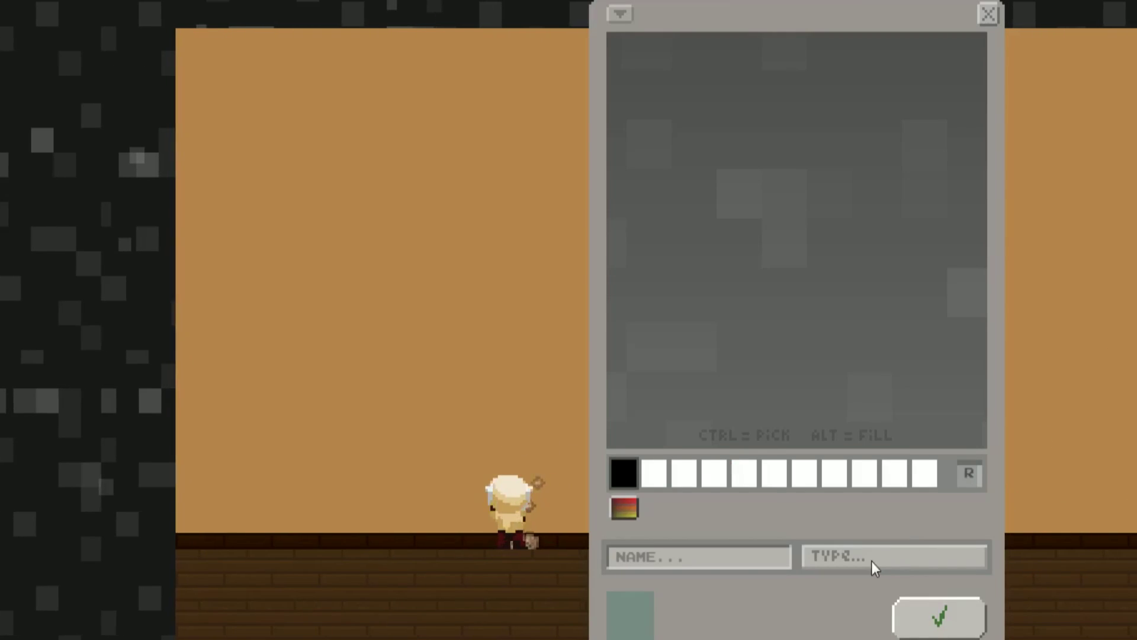
pyautogui.click(875, 558)
pyautogui.click(844, 90)
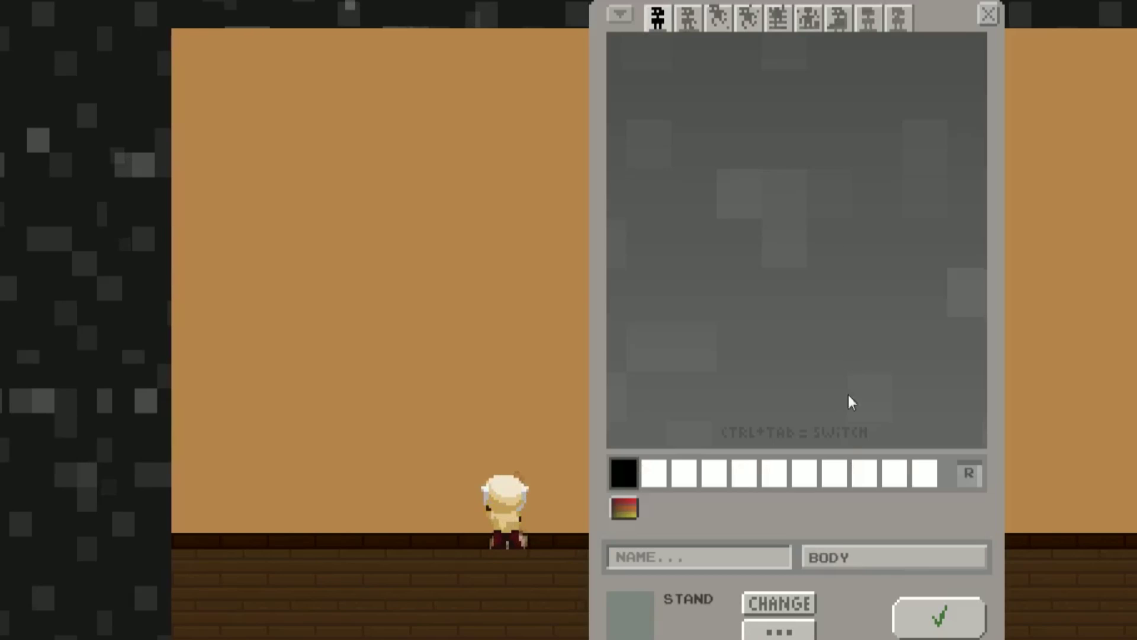
pyautogui.click(781, 605)
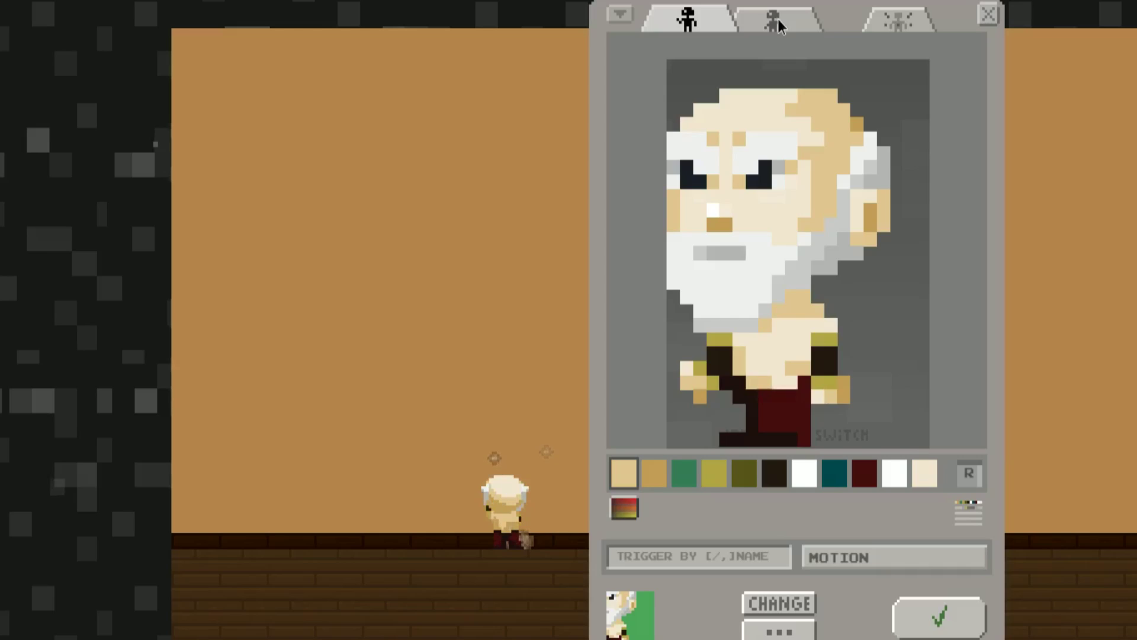
# Examine the motion's Emit frame and switch between its two pose frames
pyautogui.click(904, 29)
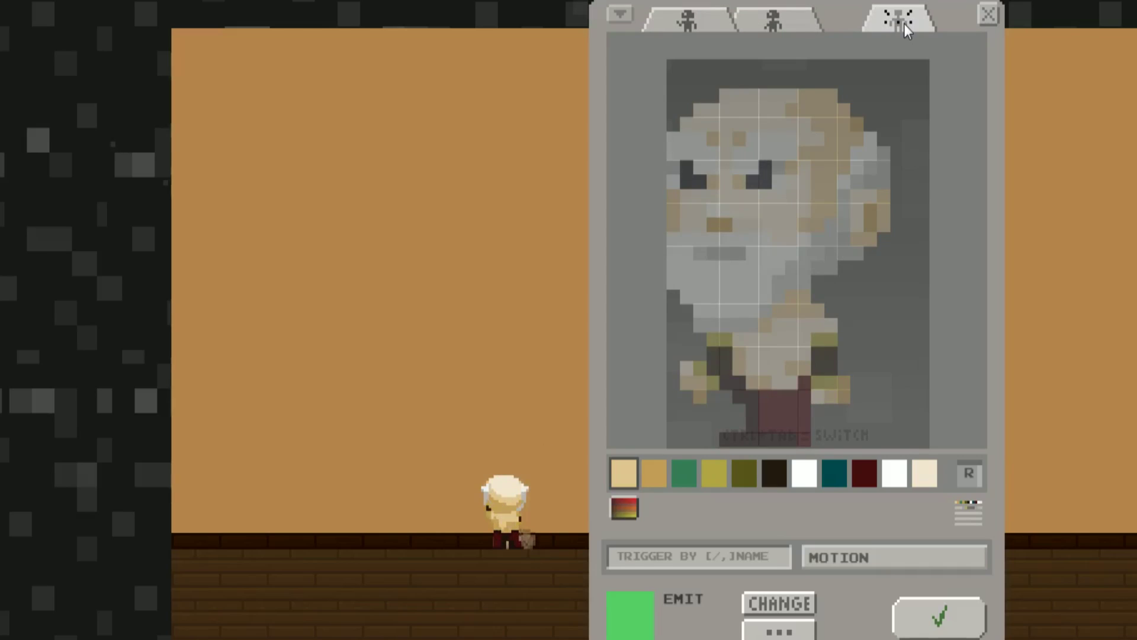
pyautogui.click(757, 34)
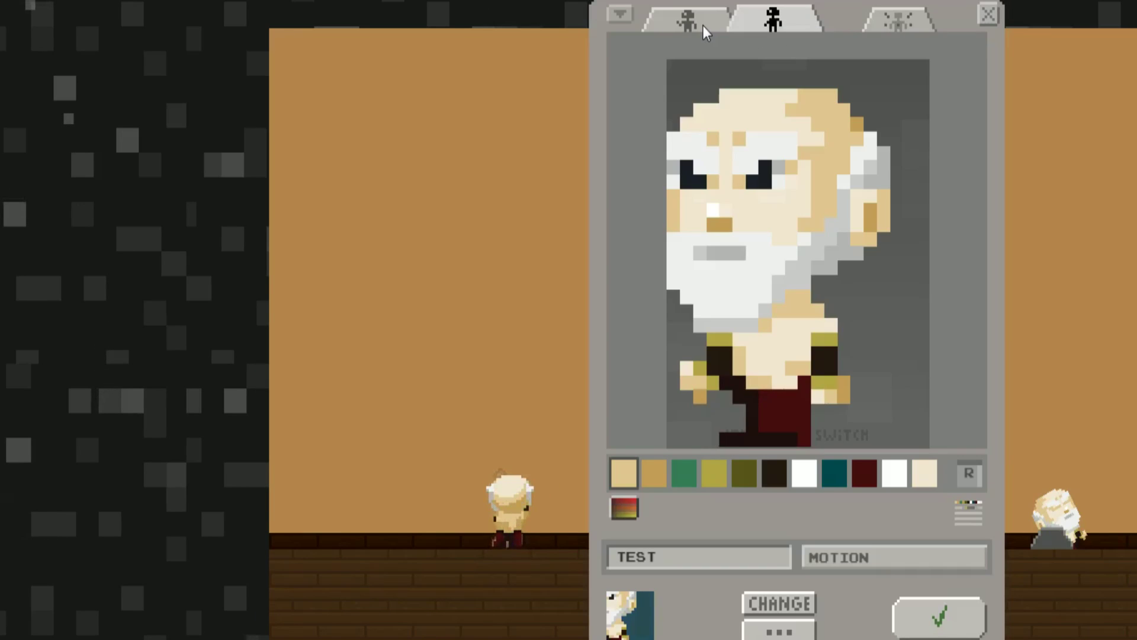
pyautogui.click(700, 23)
pyautogui.click(758, 26)
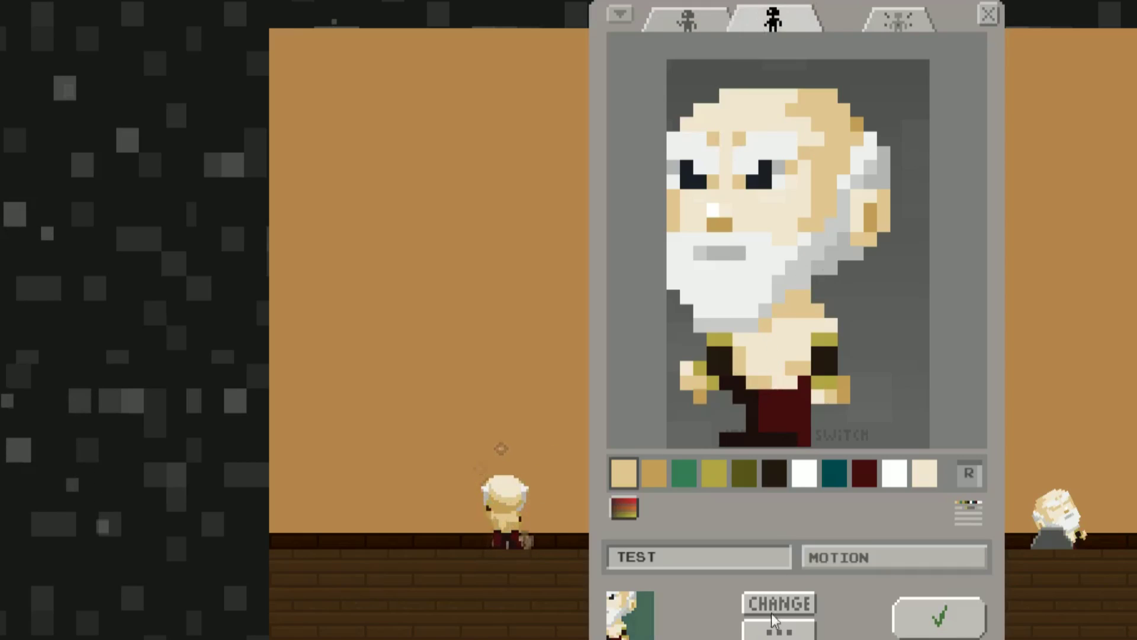
# Try the Replaces Body attribute on the motion and close the attribute list
pyautogui.click(776, 629)
pyautogui.click(780, 84)
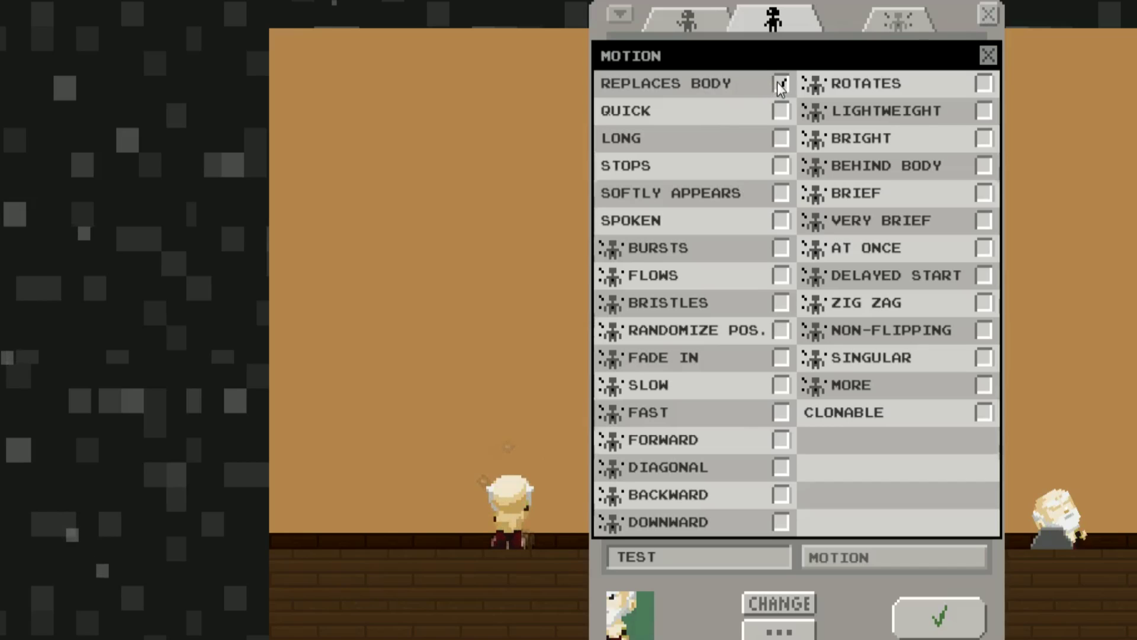
pyautogui.click(987, 56)
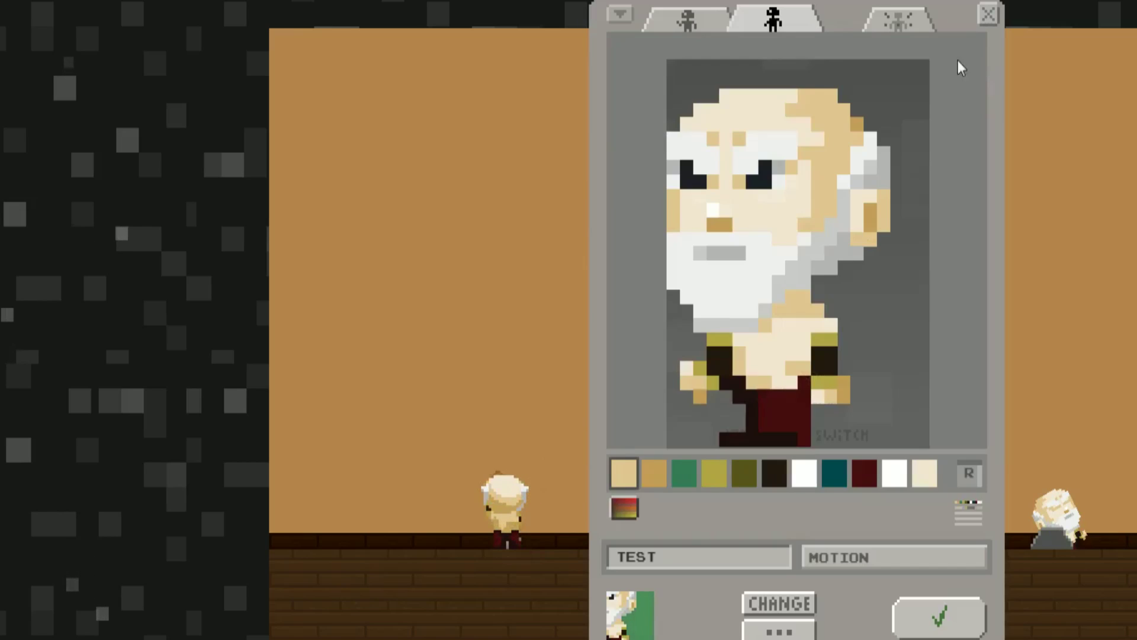
# Paste the bearded figure into the motion's first pose frame and change the beige palette colour to a textured tan
pyautogui.click(692, 25)
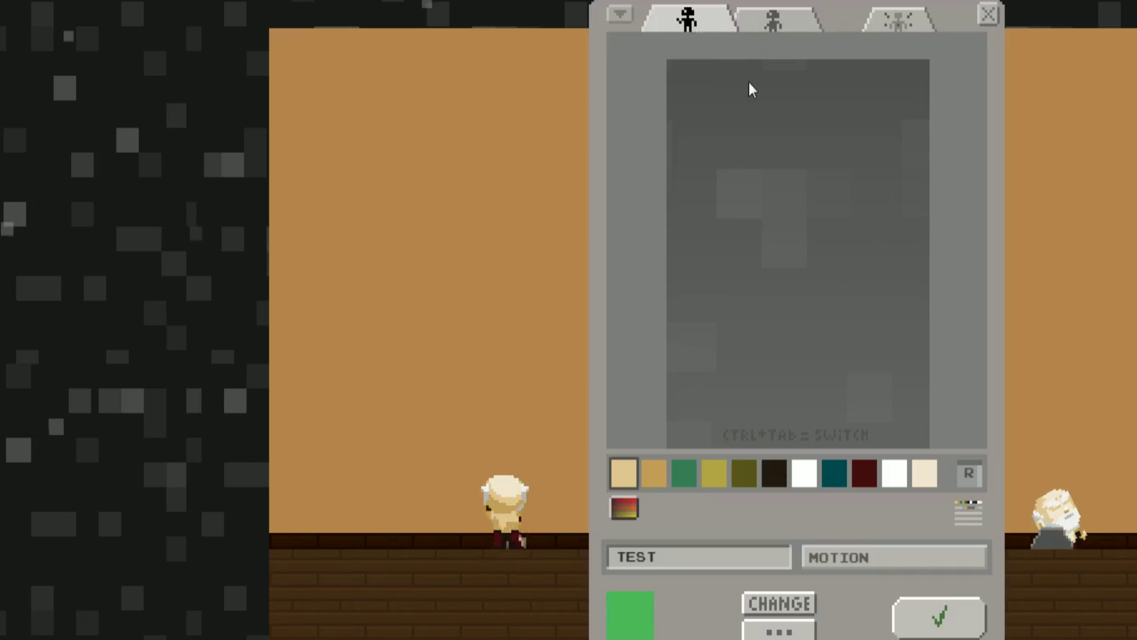
pyautogui.hotkey('ctrl', 'v')
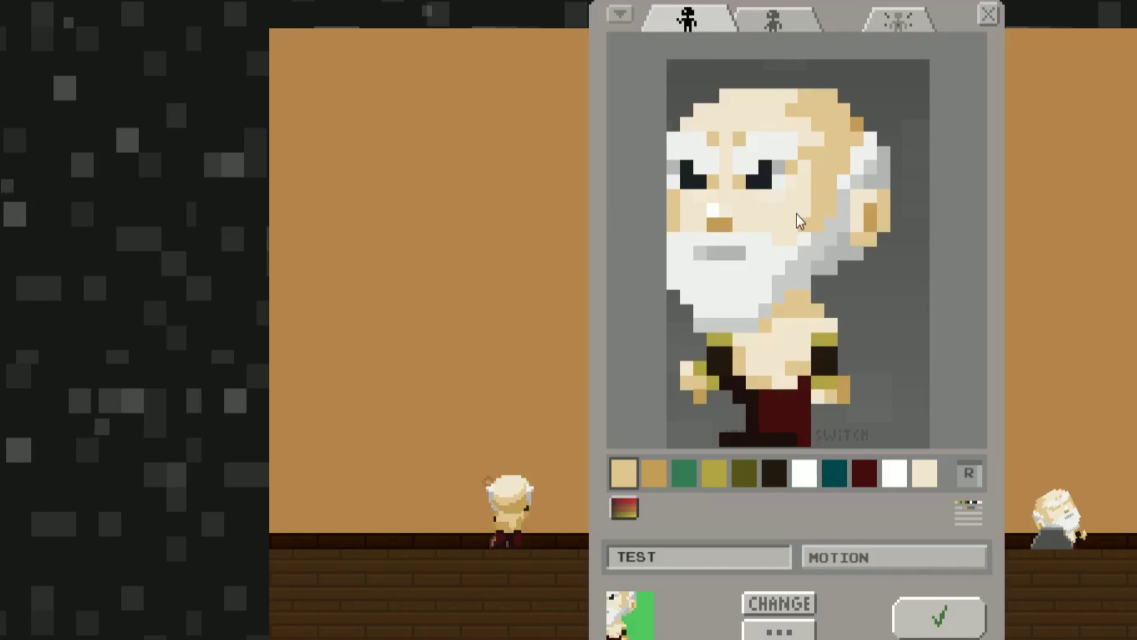
pyautogui.click(623, 482)
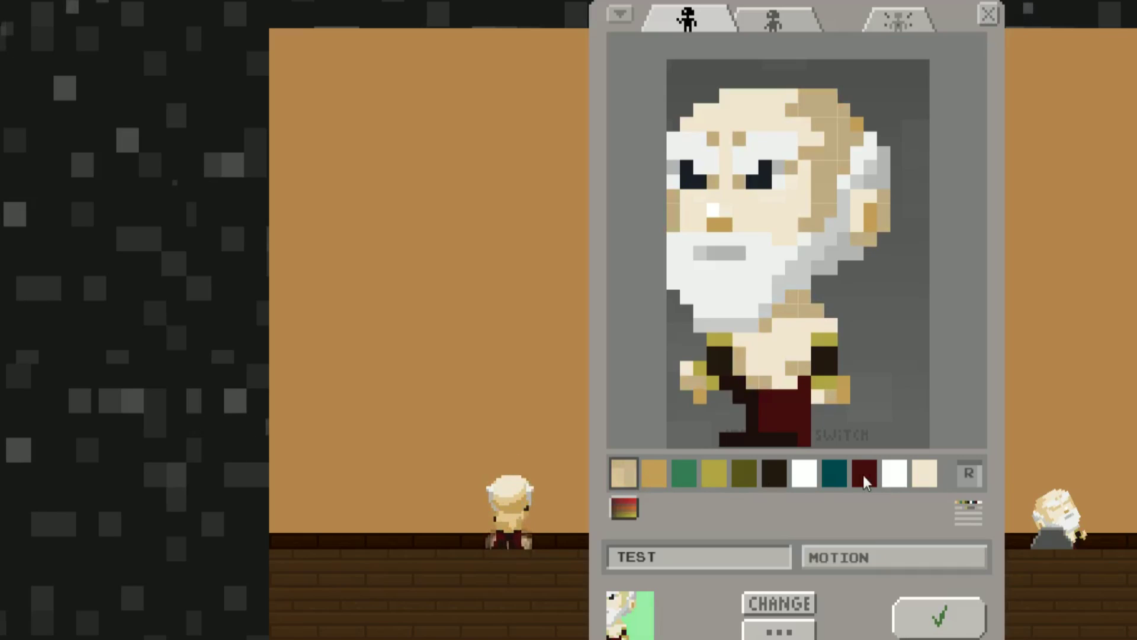
# Examine the motion's attribute list with its body and emit options, and close it
pyautogui.click(770, 28)
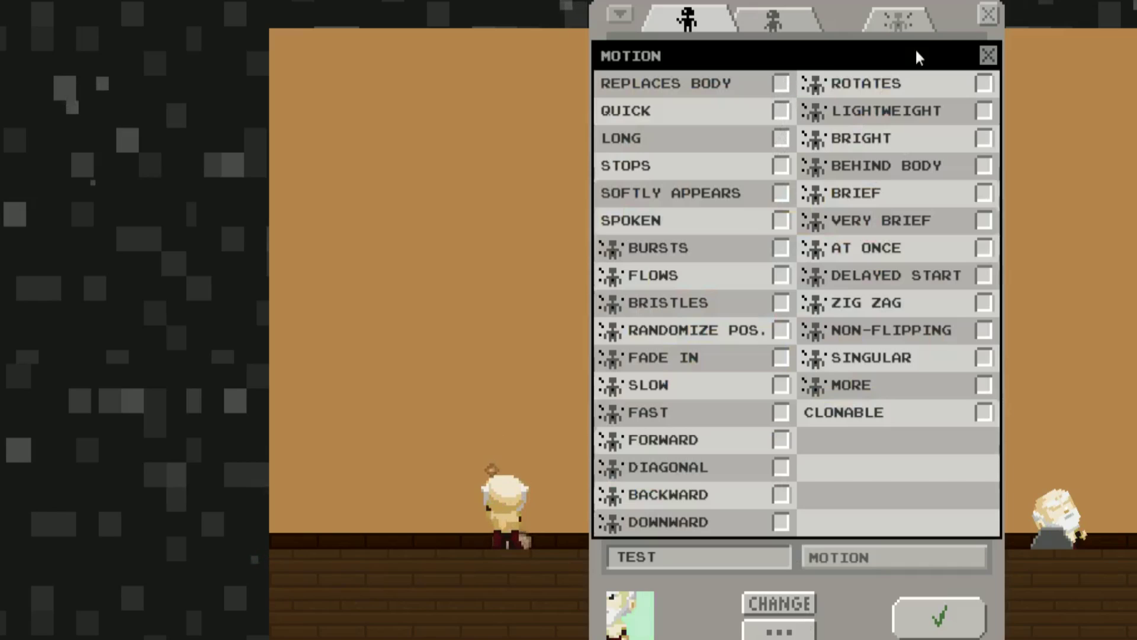
pyautogui.click(988, 55)
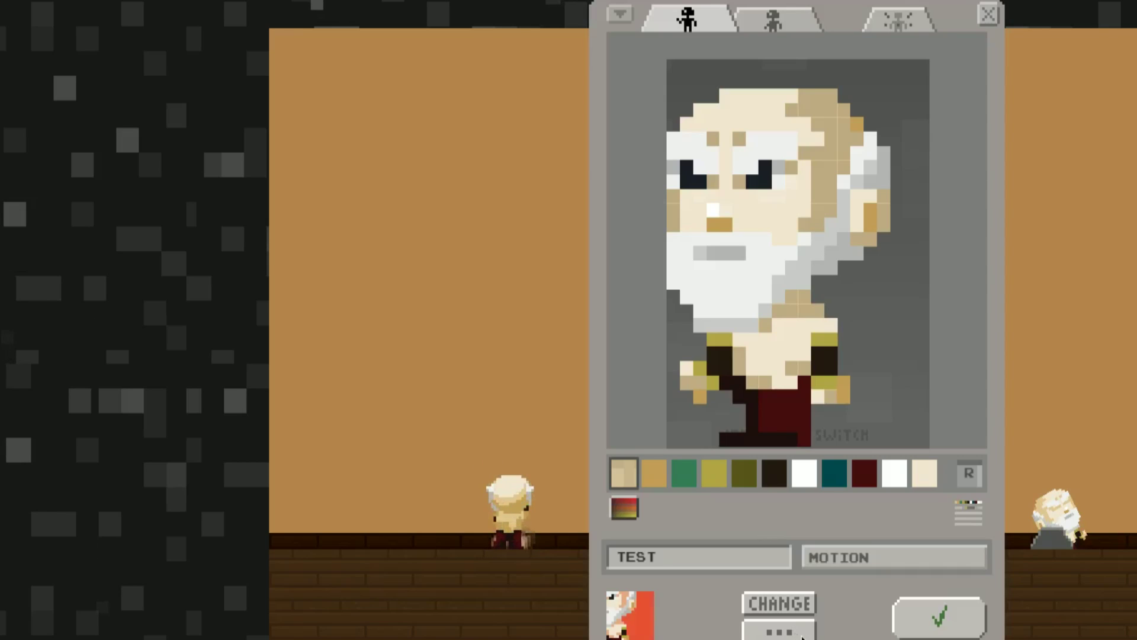
# Try the Replaces Body, Quick and Long attributes on the motion, and leave Long and Spoken enabled
pyautogui.click(803, 635)
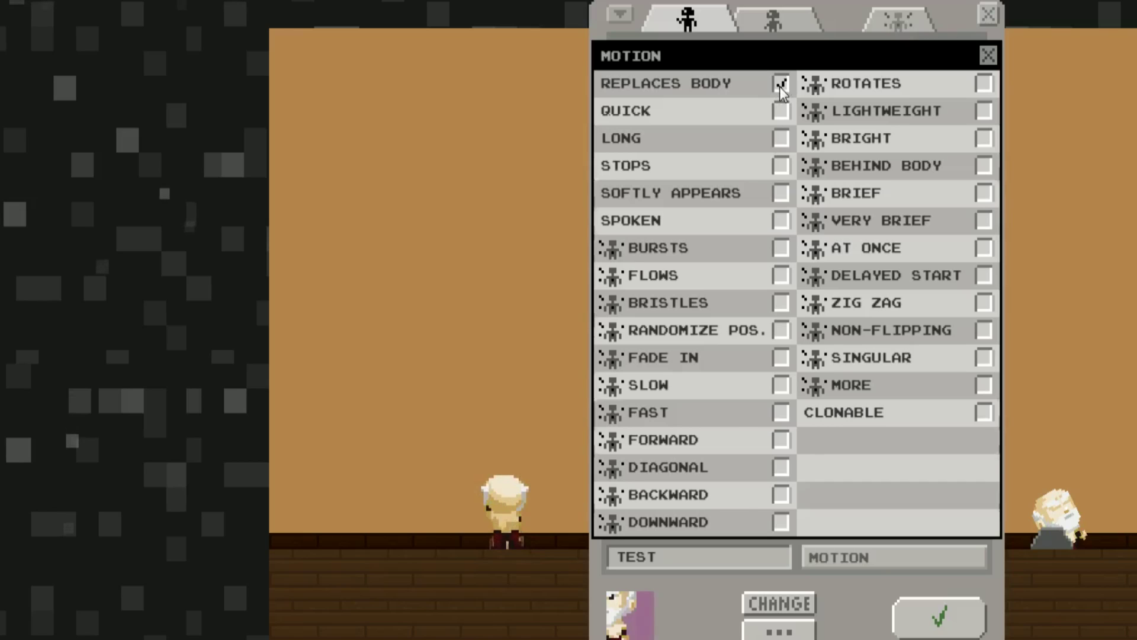
pyautogui.click(781, 111)
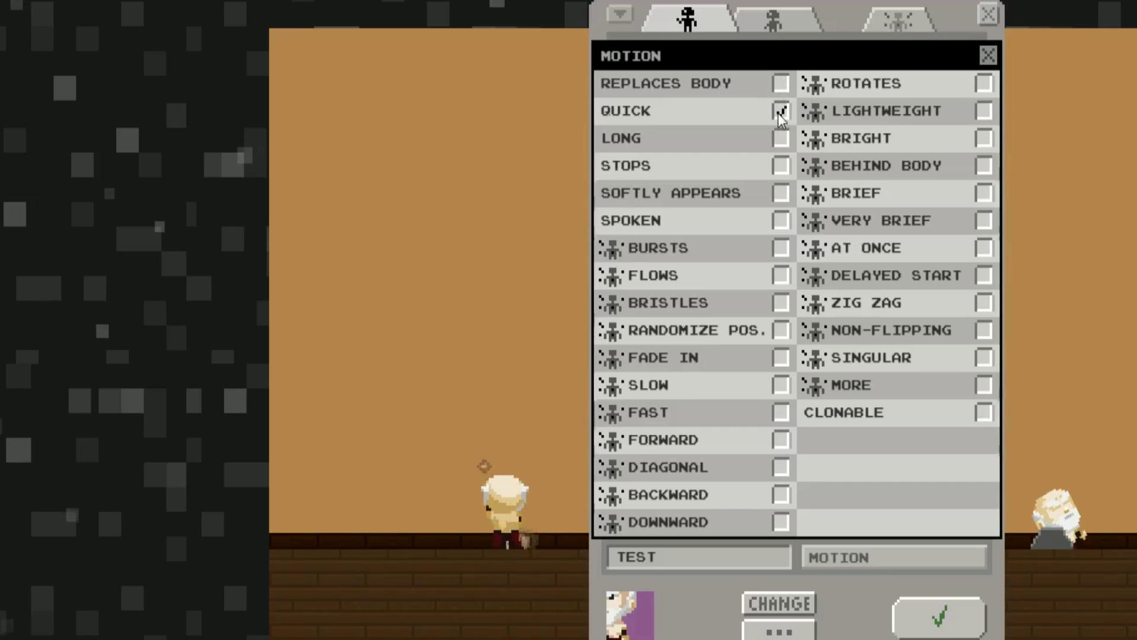
pyautogui.click(781, 137)
pyautogui.click(781, 112)
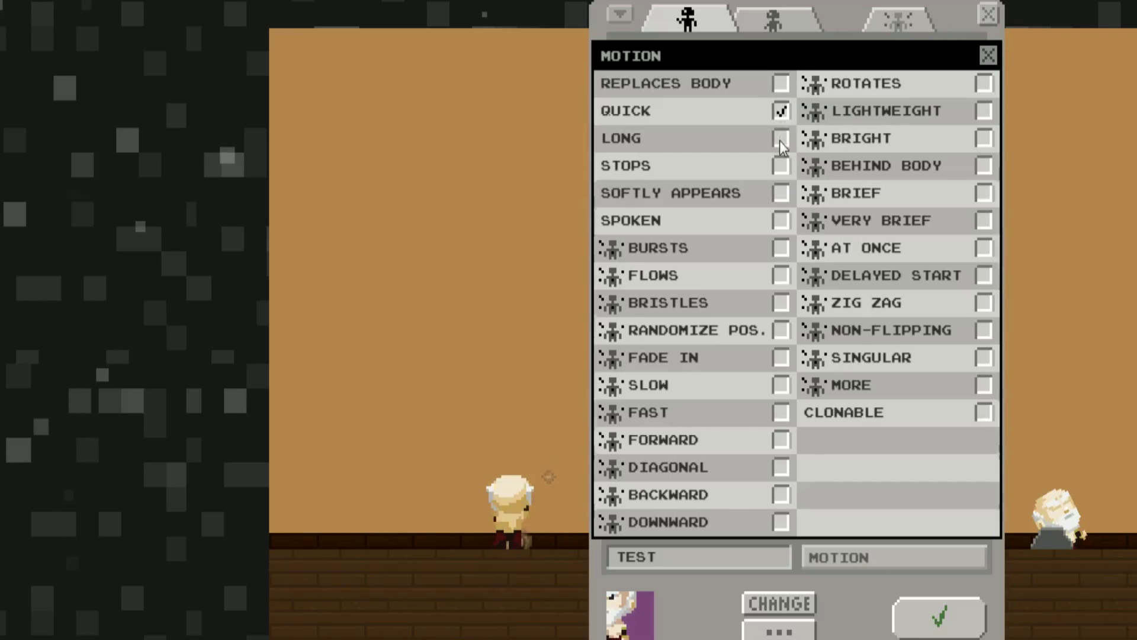
pyautogui.click(781, 138)
pyautogui.click(781, 111)
pyautogui.click(780, 137)
pyautogui.click(781, 221)
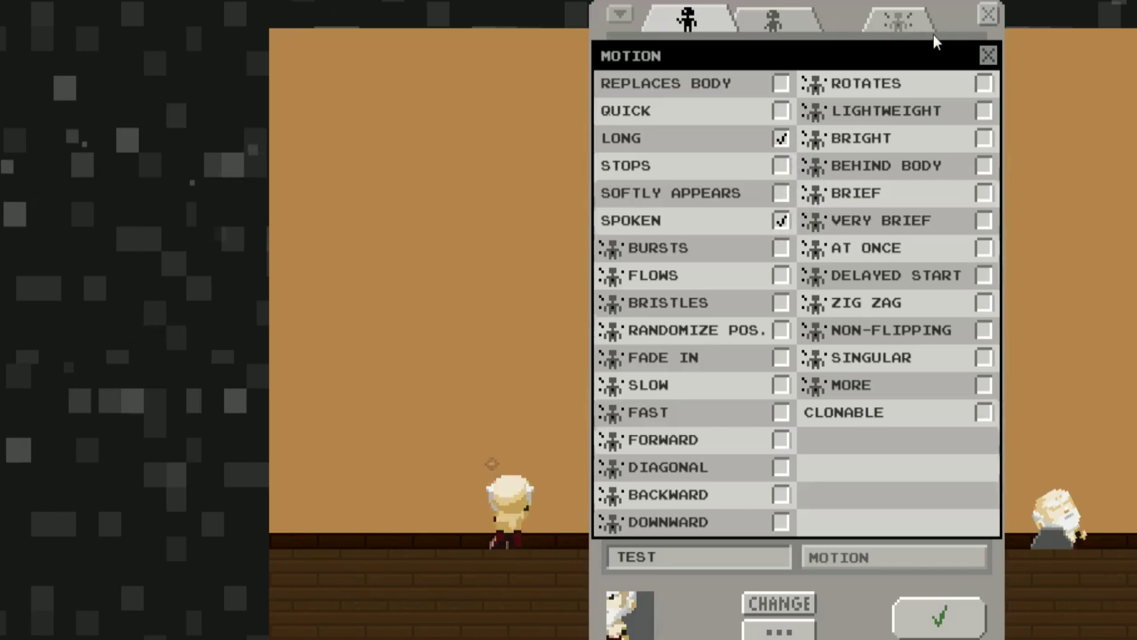
pyautogui.click(988, 55)
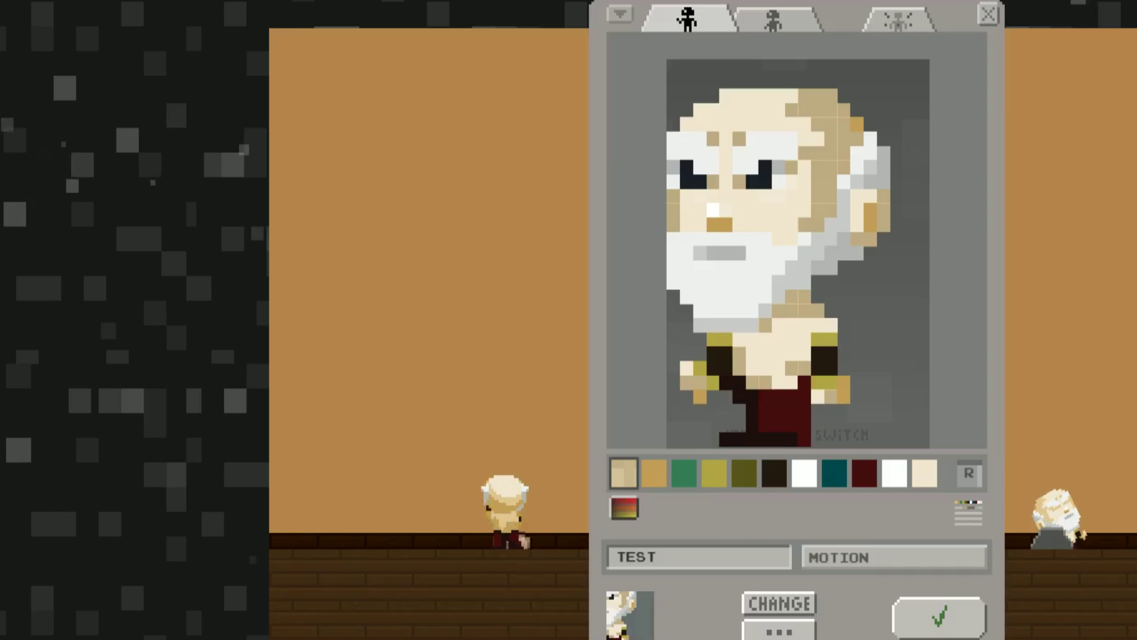
# Rename the motion from its test name to HELLO WORLD
pyautogui.click(689, 559)
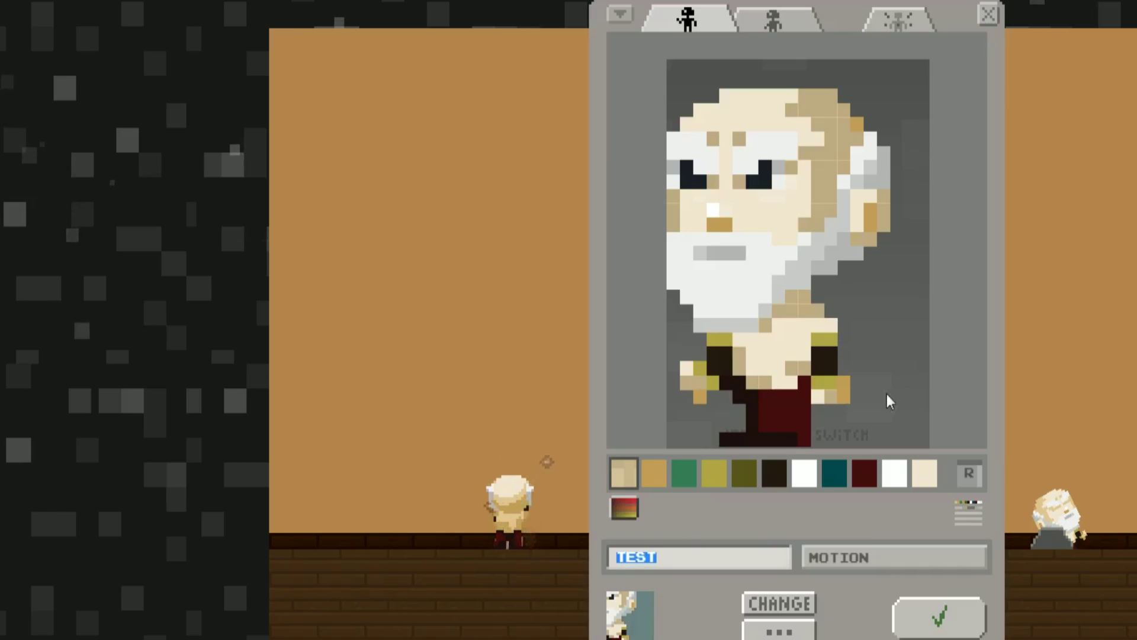
pyautogui.write('HEL')
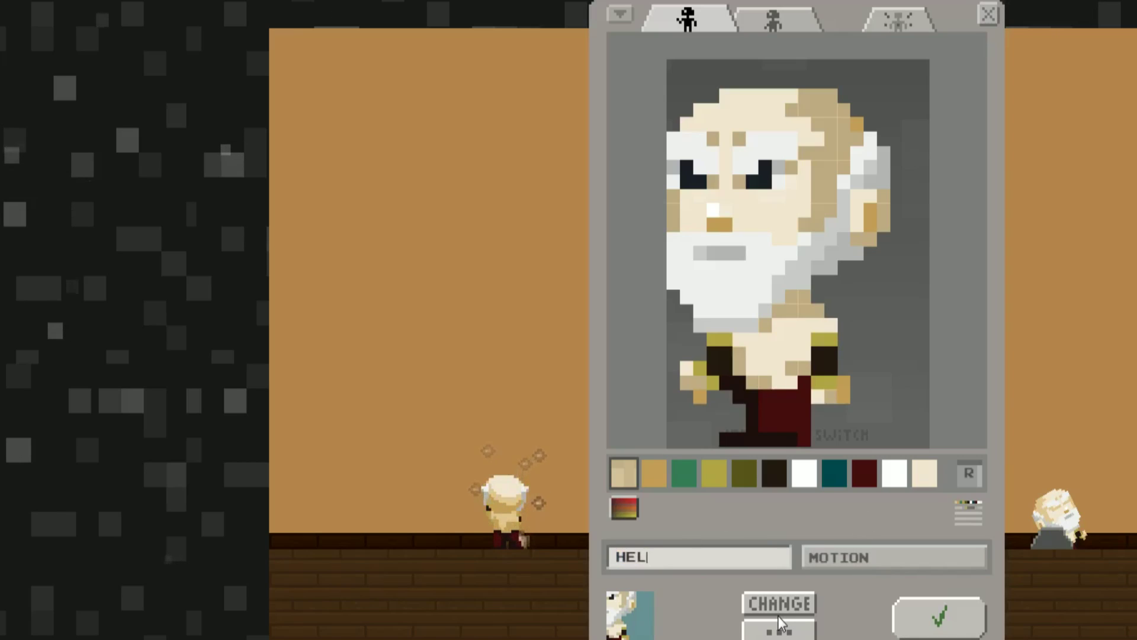
pyautogui.write('LO WORLD')
pyautogui.press('Return')
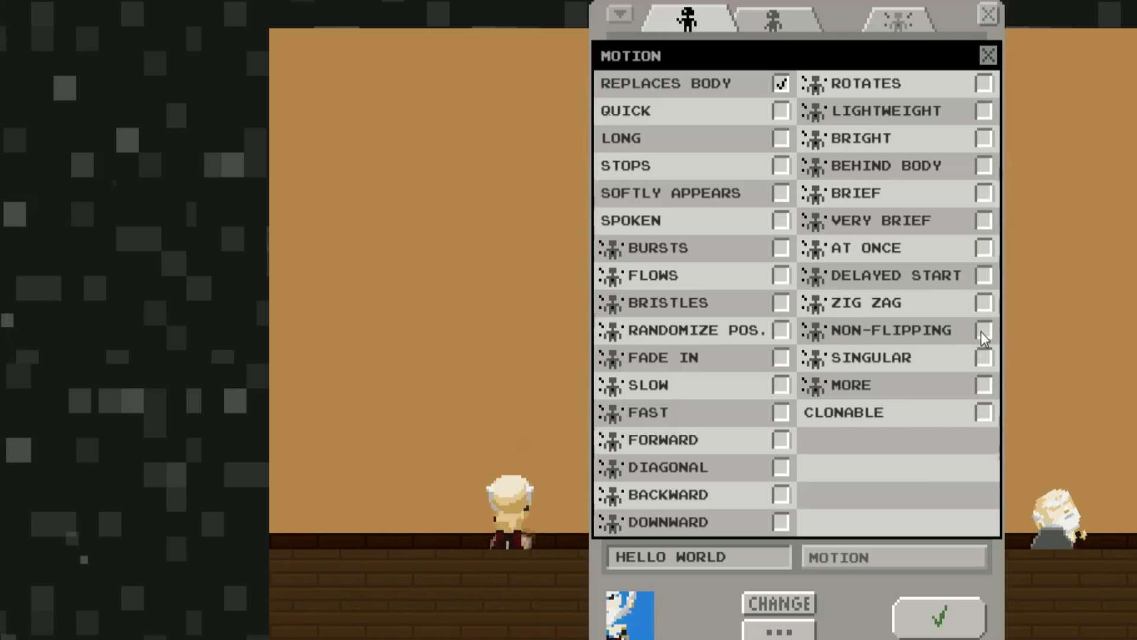
# Sketch white strokes across the upper half of the HELLO WORLD motion's emit frame
pyautogui.hotkey('ctrl', 'Tab')
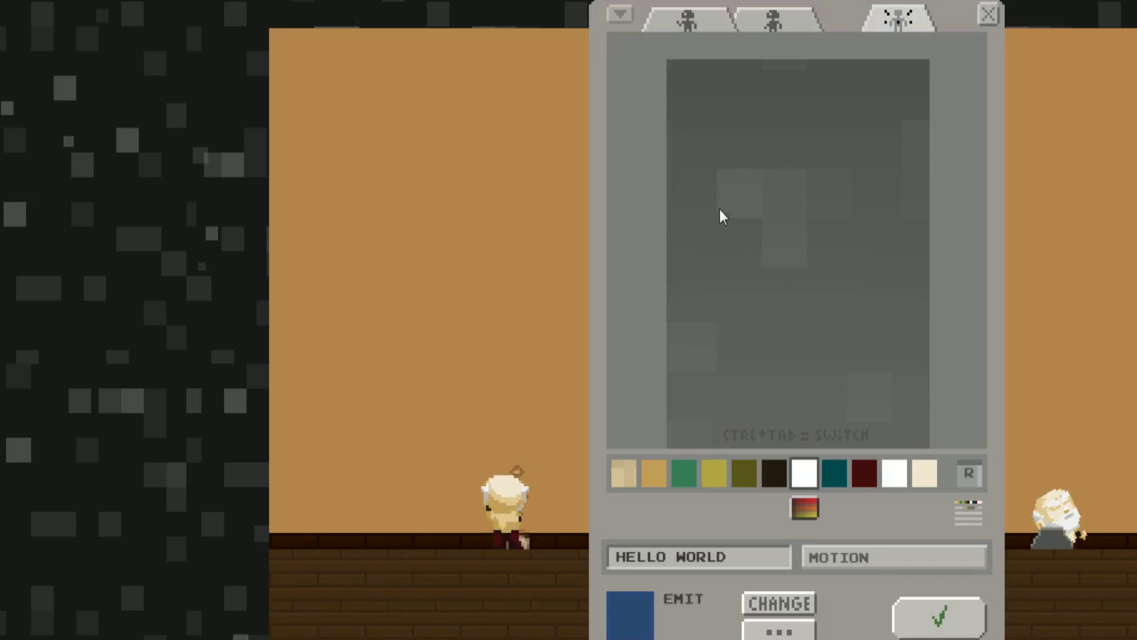
pyautogui.moveTo(726, 189)
pyautogui.mouseDown()
pyautogui.moveTo(726, 276)
pyautogui.moveTo(759, 274)
pyautogui.mouseUp()
pyautogui.moveTo(776, 189)
pyautogui.mouseDown()
pyautogui.moveTo(794, 269)
pyautogui.moveTo(809, 243)
pyautogui.moveTo(800, 212)
pyautogui.moveTo(866, 270)
pyautogui.moveTo(886, 268)
pyautogui.mouseUp()
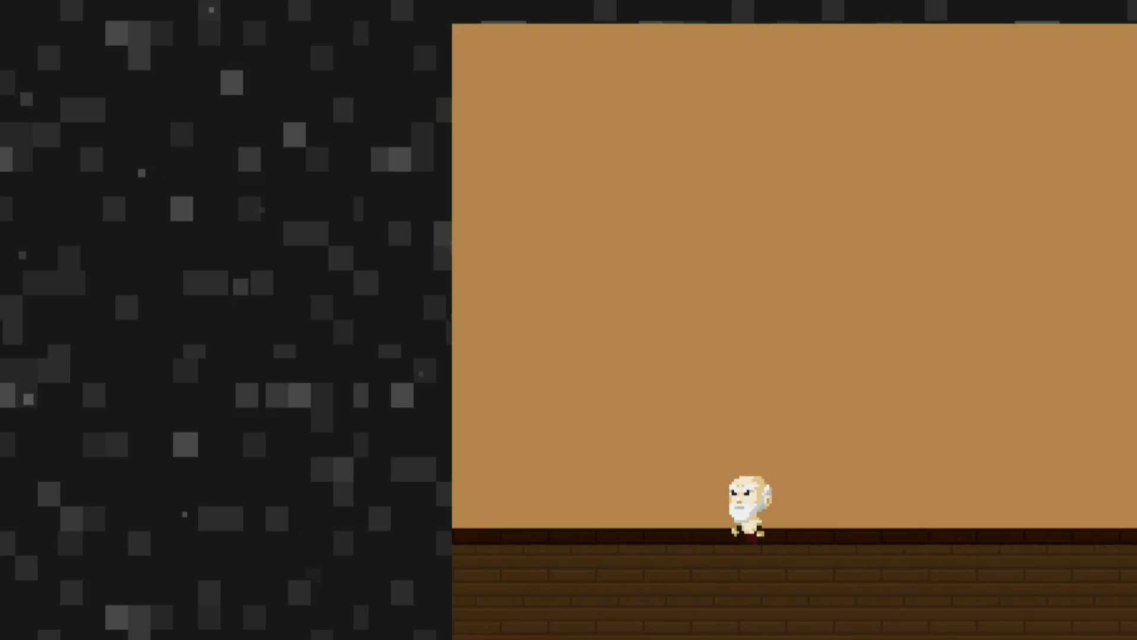
pyautogui.press('Right')
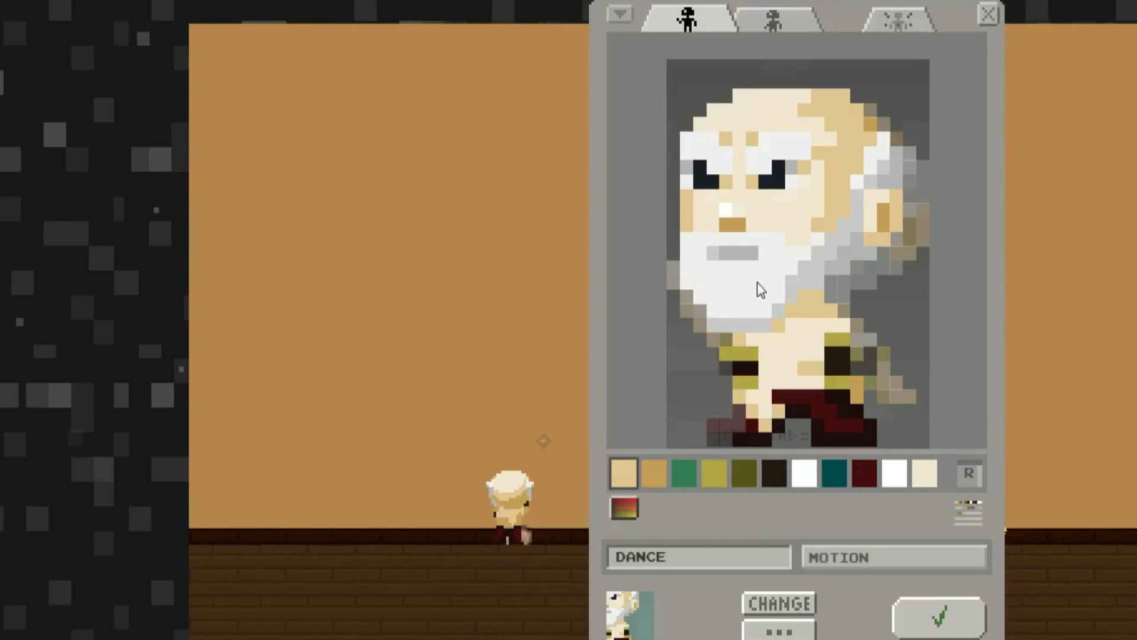
# Draw a green music note over the figure in the DANCE motion's emit frame
pyautogui.click(915, 19)
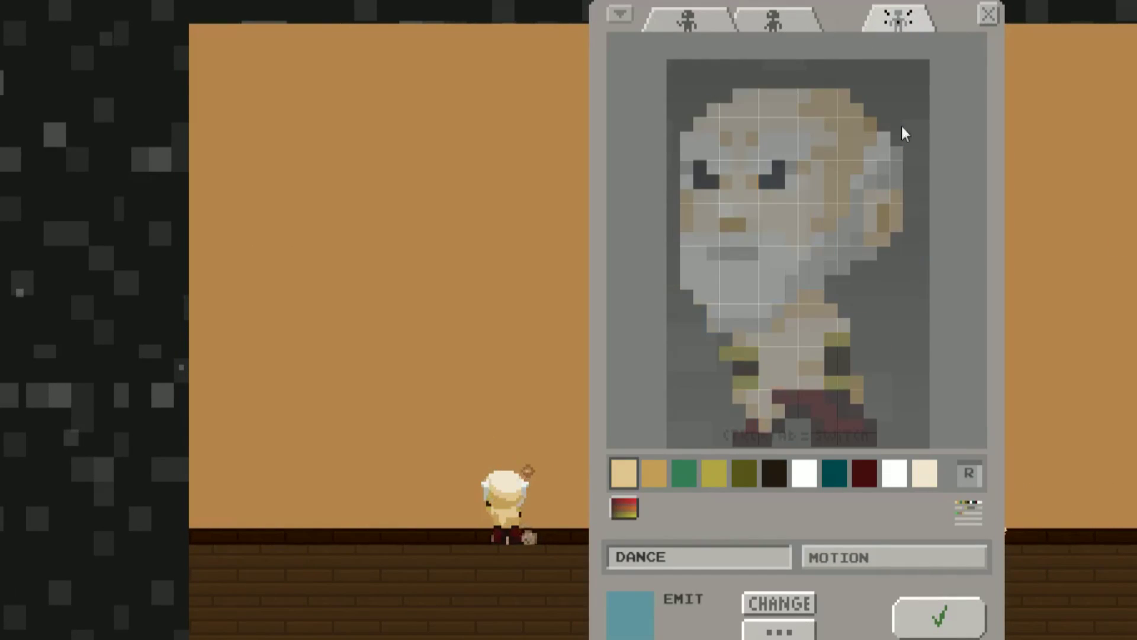
pyautogui.click(689, 474)
pyautogui.moveTo(772, 244)
pyautogui.mouseDown()
pyautogui.moveTo(747, 297)
pyautogui.moveTo(812, 218)
pyautogui.moveTo(842, 90)
pyautogui.moveTo(884, 122)
pyautogui.moveTo(888, 155)
pyautogui.moveTo(853, 130)
pyautogui.mouseUp()
pyautogui.moveTo(777, 275)
pyautogui.mouseDown()
pyautogui.moveTo(782, 256)
pyautogui.moveTo(776, 283)
pyautogui.mouseUp()
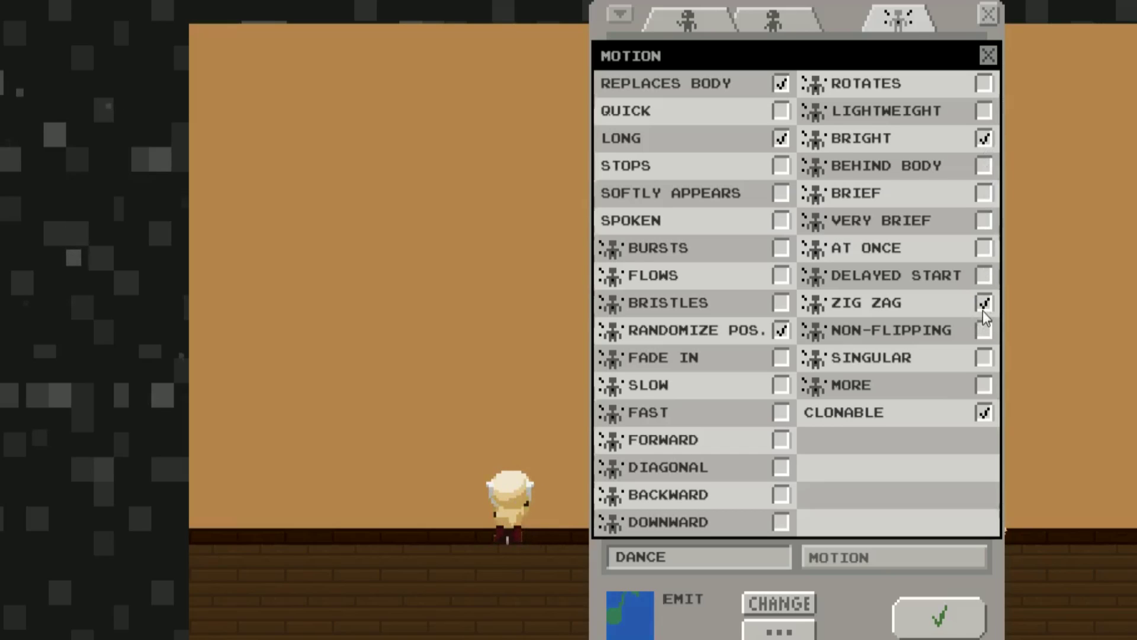
# Enable the Bright and Lightweight emit attributes for the DANCE motion and close its attribute list
pyautogui.click(984, 138)
pyautogui.click(983, 111)
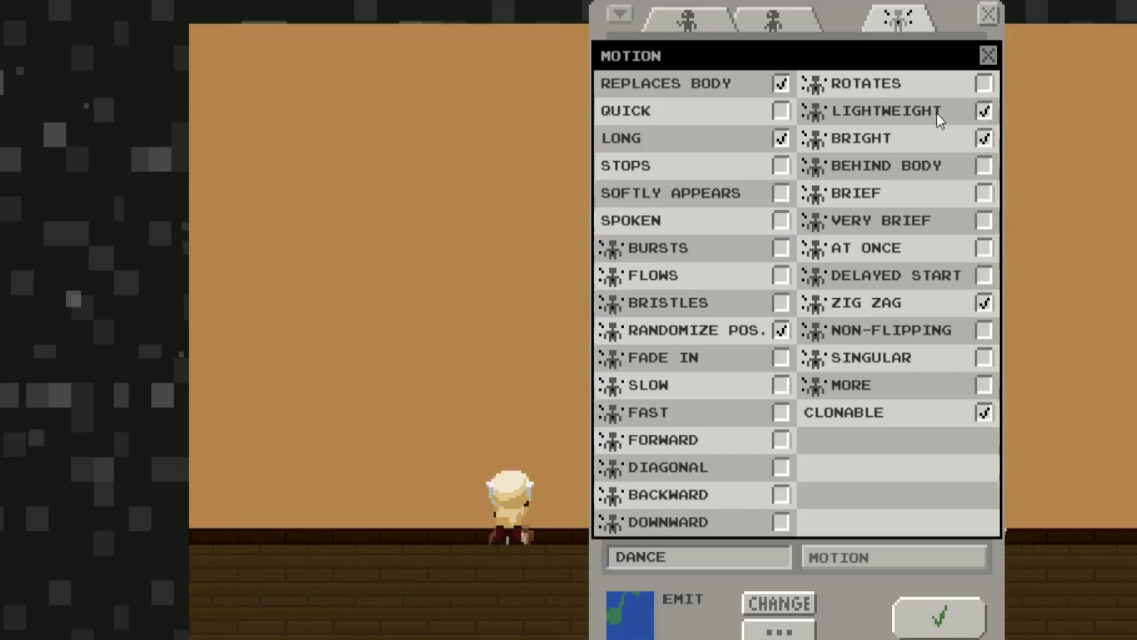
pyautogui.click(980, 59)
# Compare the DANCE motion's two pose frames by switching back and forth, and open its attribute list
pyautogui.click(714, 18)
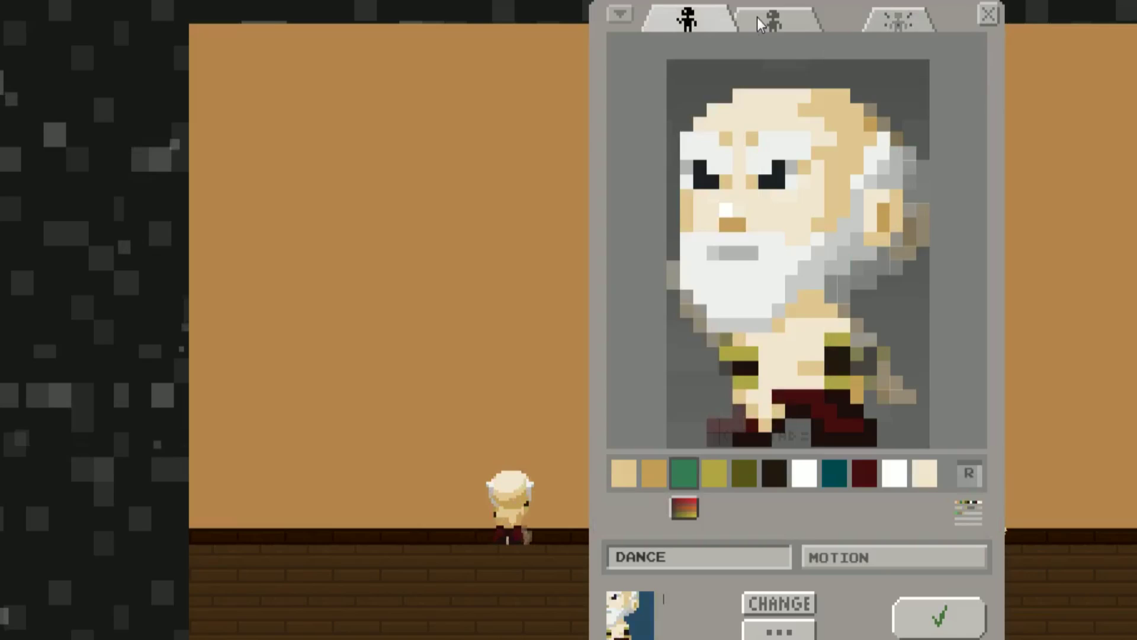
pyautogui.click(758, 16)
pyautogui.click(707, 24)
pyautogui.click(770, 24)
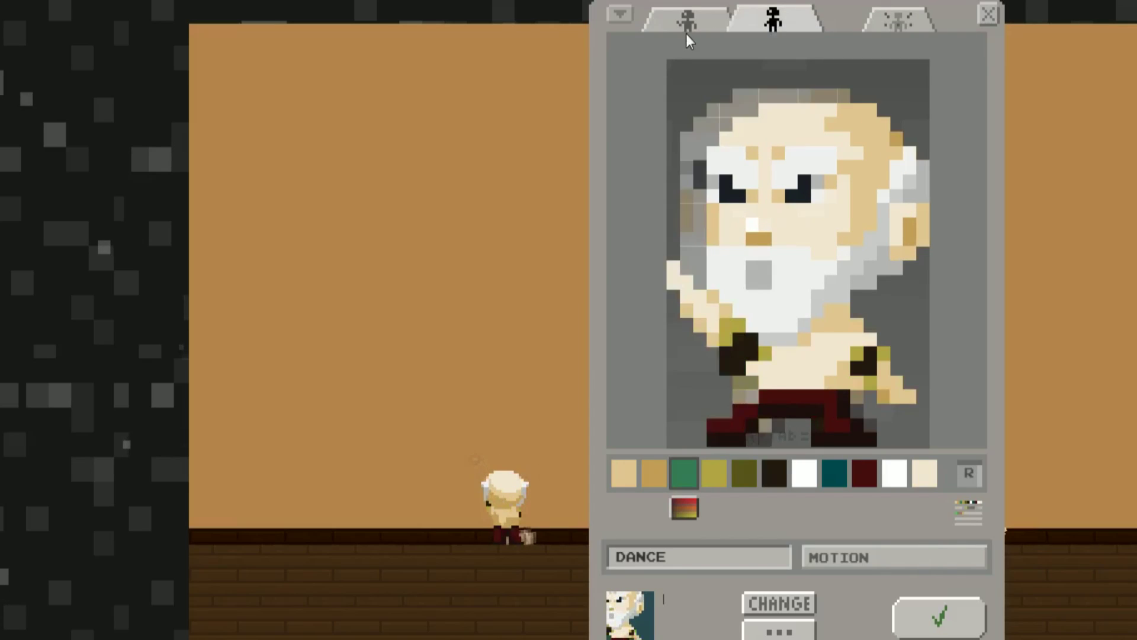
pyautogui.click(686, 34)
pyautogui.click(763, 23)
pyautogui.click(709, 32)
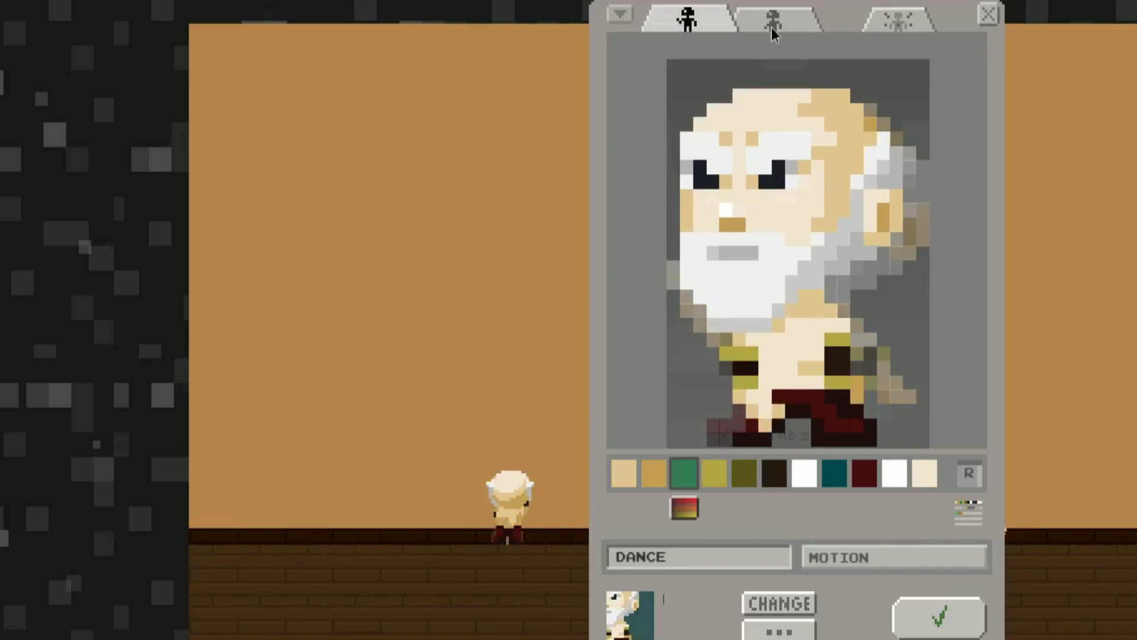
pyautogui.click(771, 27)
pyautogui.click(720, 20)
pyautogui.click(746, 20)
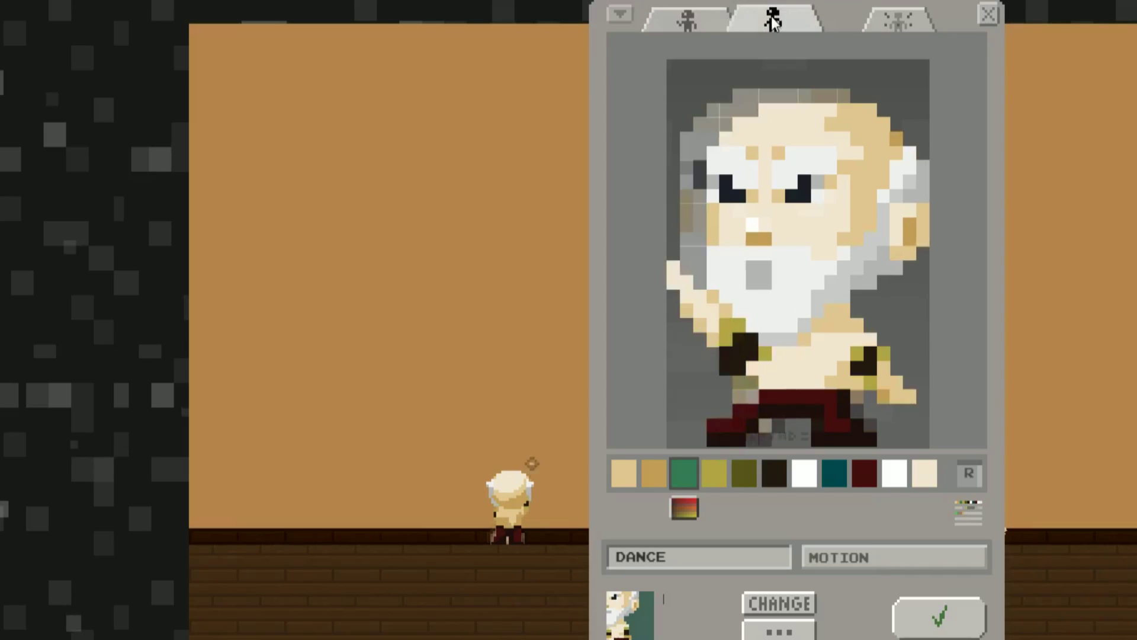
pyautogui.click(708, 29)
pyautogui.click(770, 22)
pyautogui.click(710, 24)
pyautogui.click(793, 631)
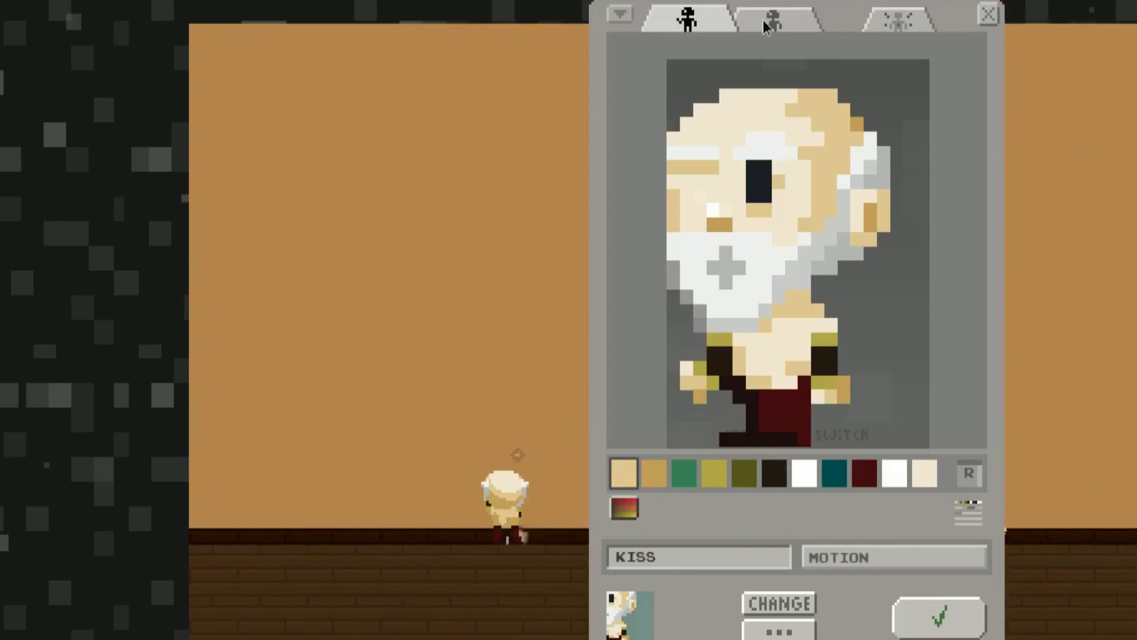
# Compare the KISS motion's two pose frames, view its heart emit frame and open its attribute list
pyautogui.click(766, 25)
pyautogui.click(690, 21)
pyautogui.click(770, 20)
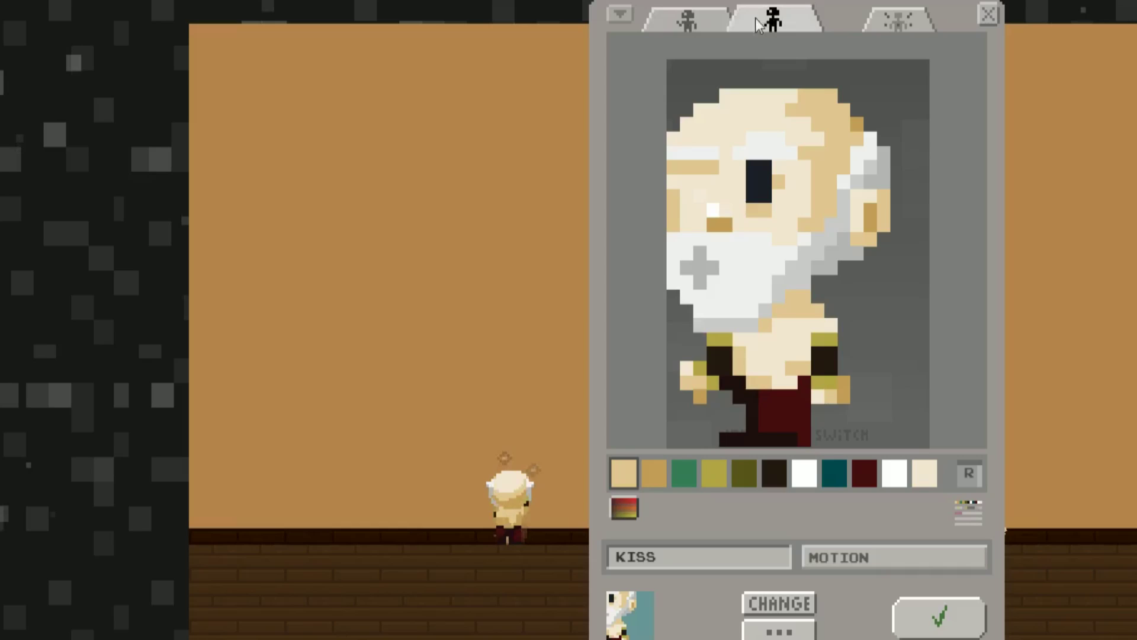
pyautogui.click(696, 18)
pyautogui.click(774, 23)
pyautogui.click(705, 19)
pyautogui.click(764, 20)
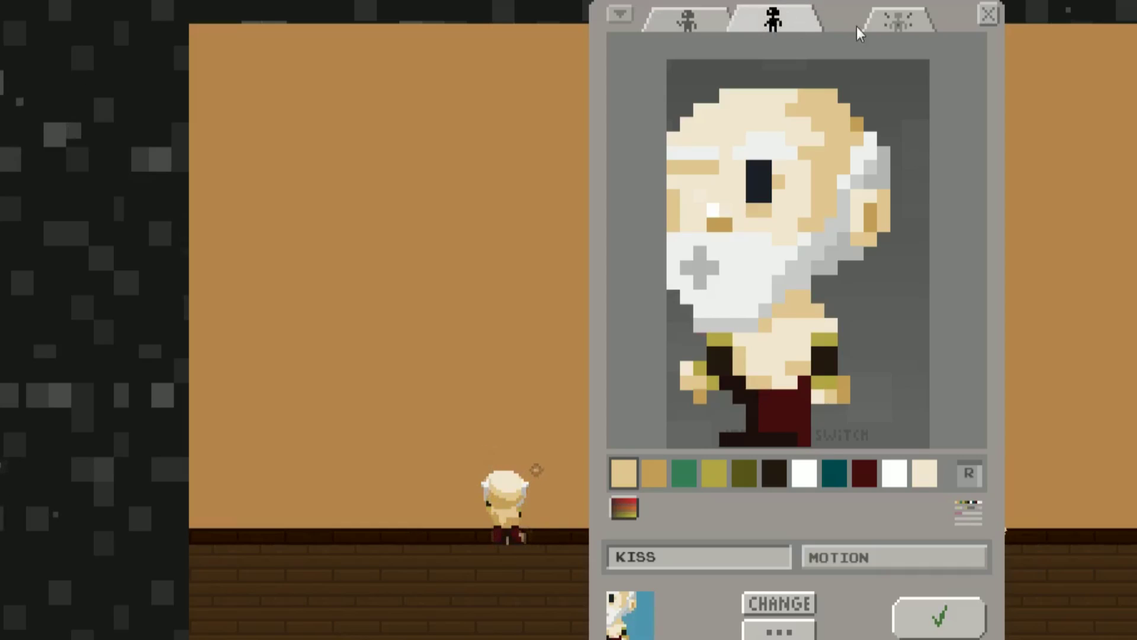
pyautogui.click(900, 21)
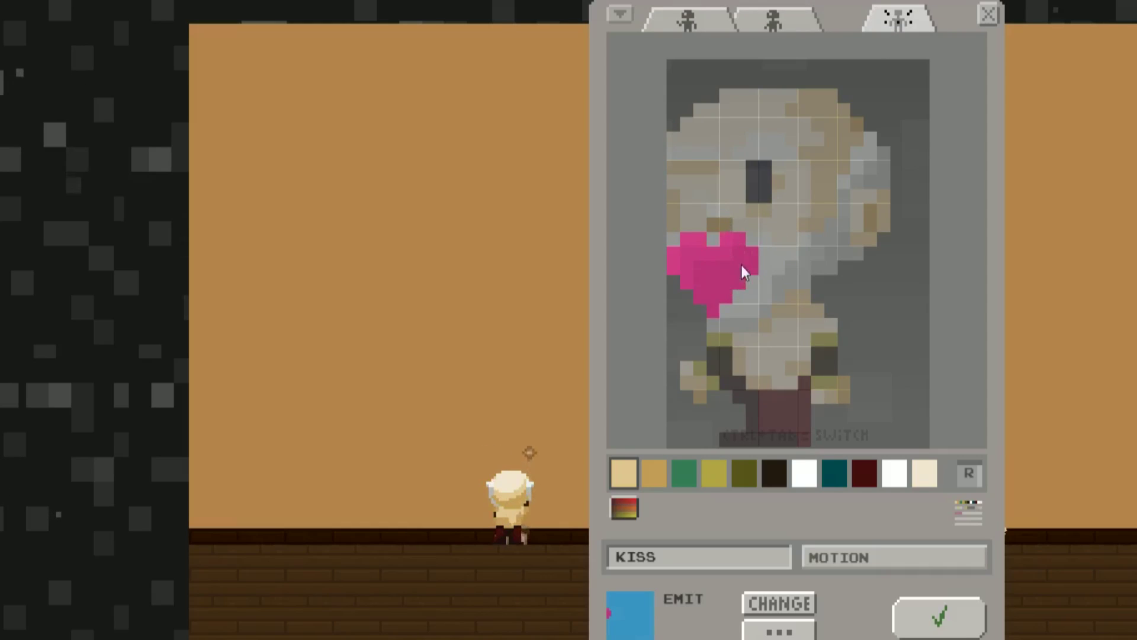
pyautogui.click(770, 627)
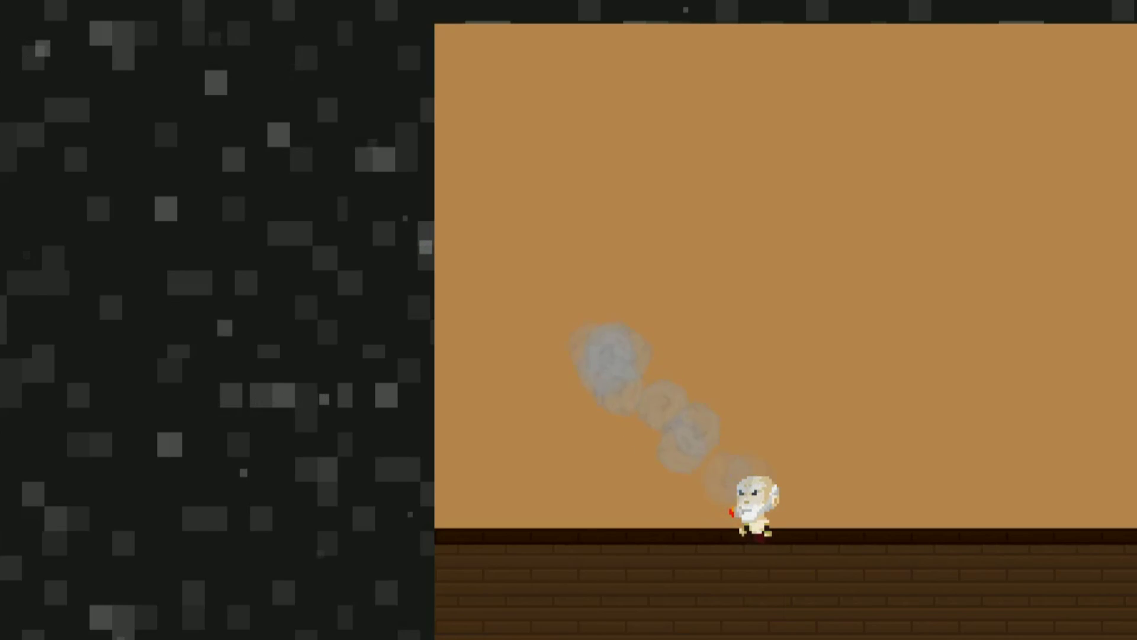
# Examine the DANK motion's pose frames, emit frame and attributes, and close the attribute list and editor
pyautogui.press('c')
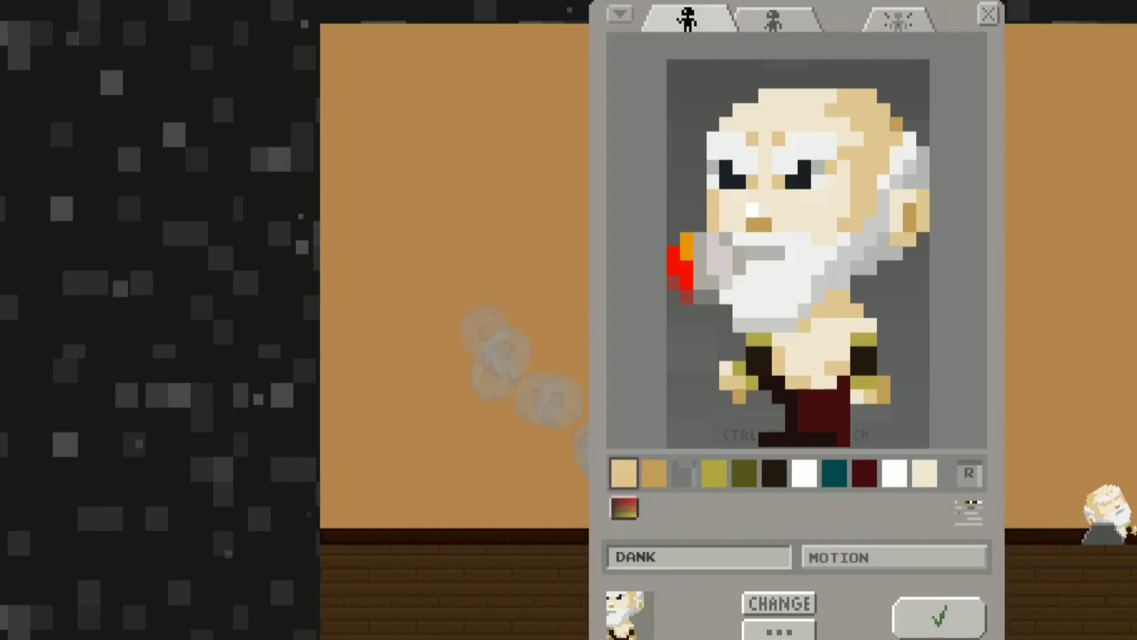
pyautogui.click(760, 25)
pyautogui.click(705, 24)
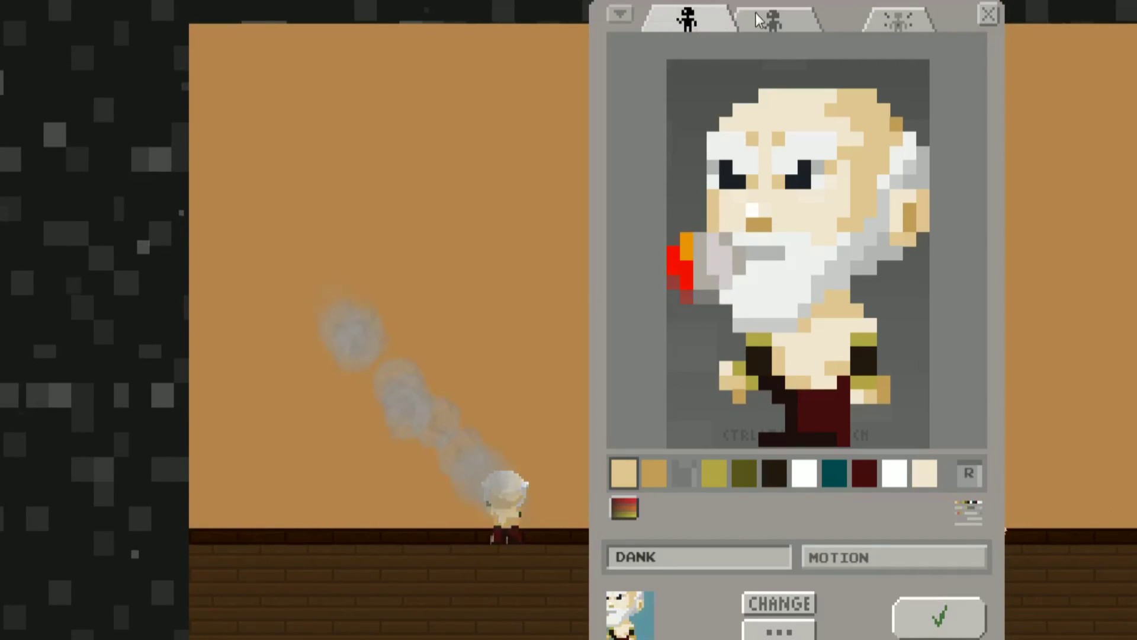
pyautogui.click(764, 23)
pyautogui.click(715, 21)
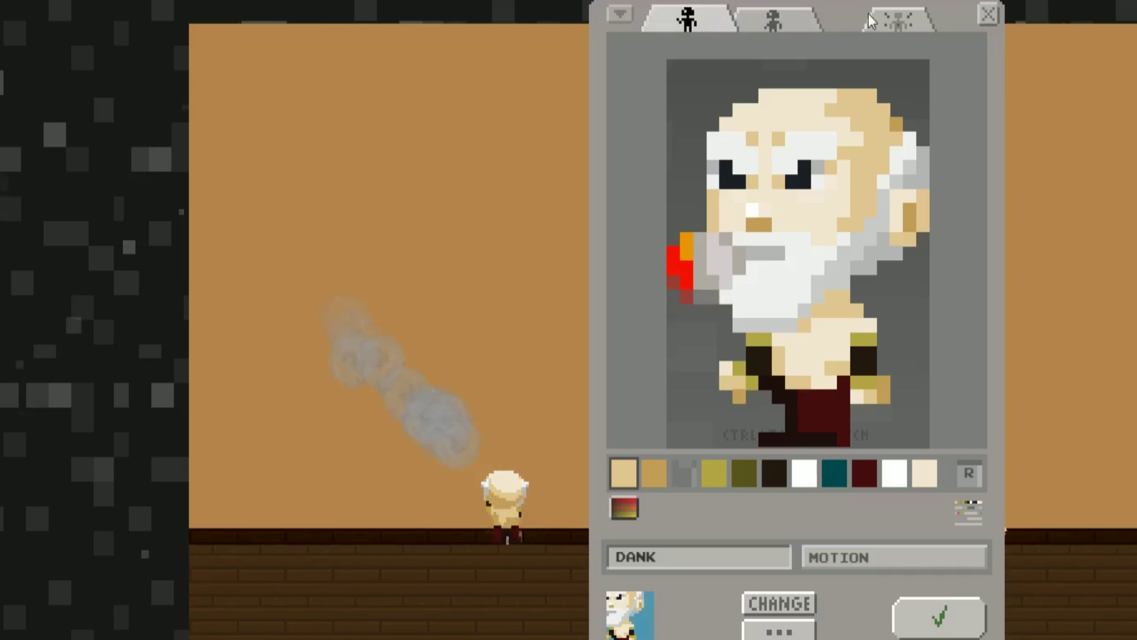
pyautogui.click(917, 24)
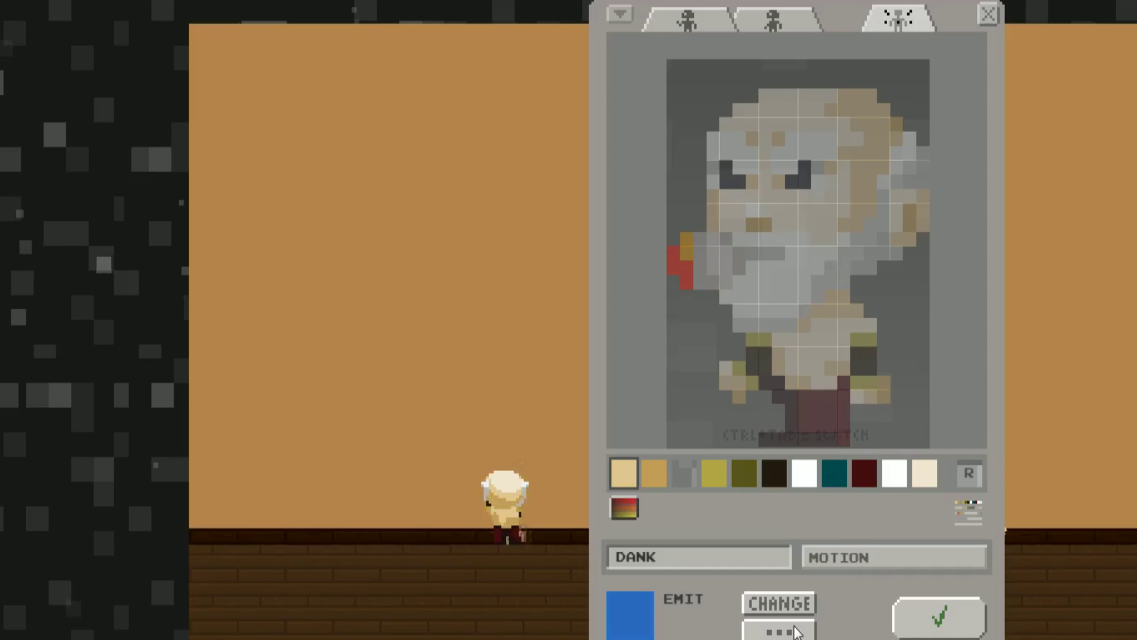
pyautogui.click(798, 629)
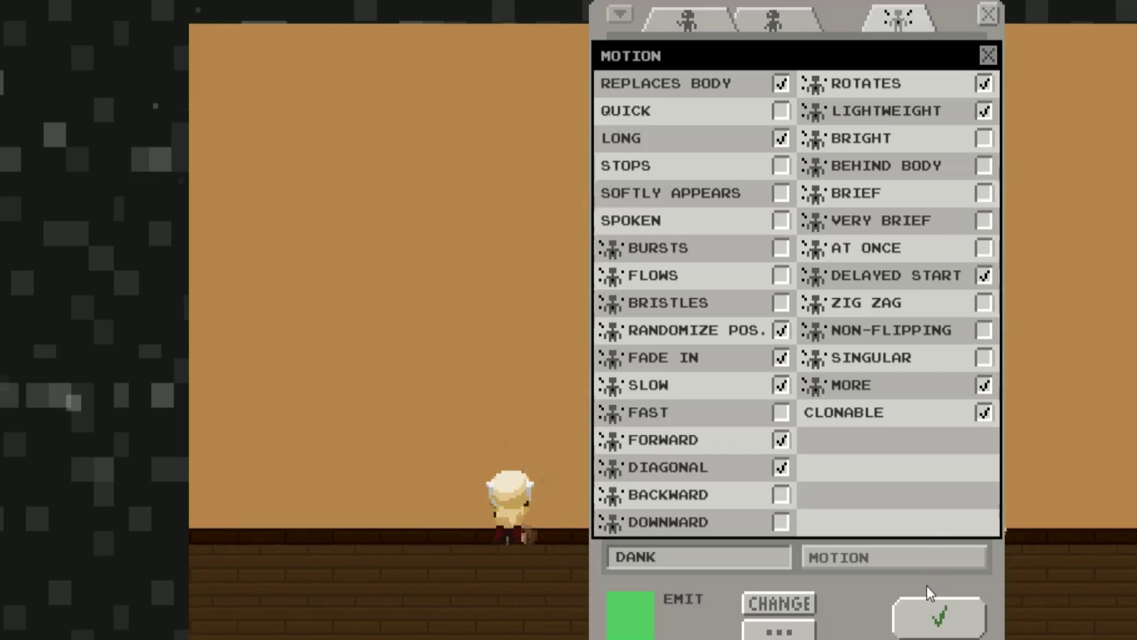
pyautogui.click(989, 55)
pyautogui.click(986, 16)
pyautogui.click(826, 43)
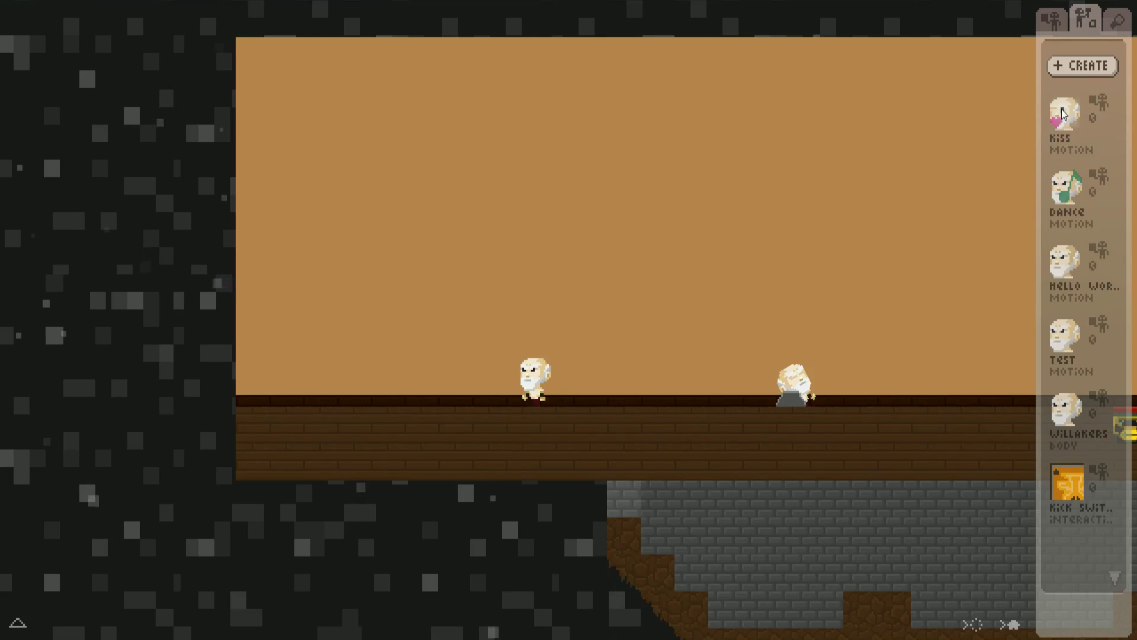
# Place the collected soundpack holder on the wooden floor between the two bearded figures and walk up to it to check its contents
pyautogui.click(1047, 21)
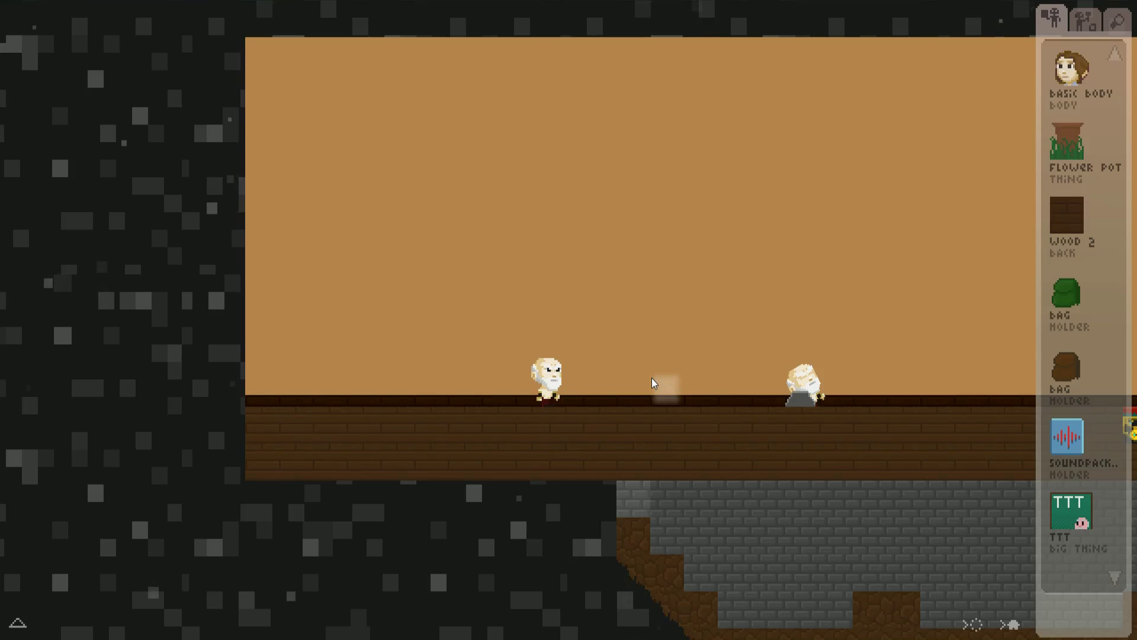
pyautogui.click(629, 384)
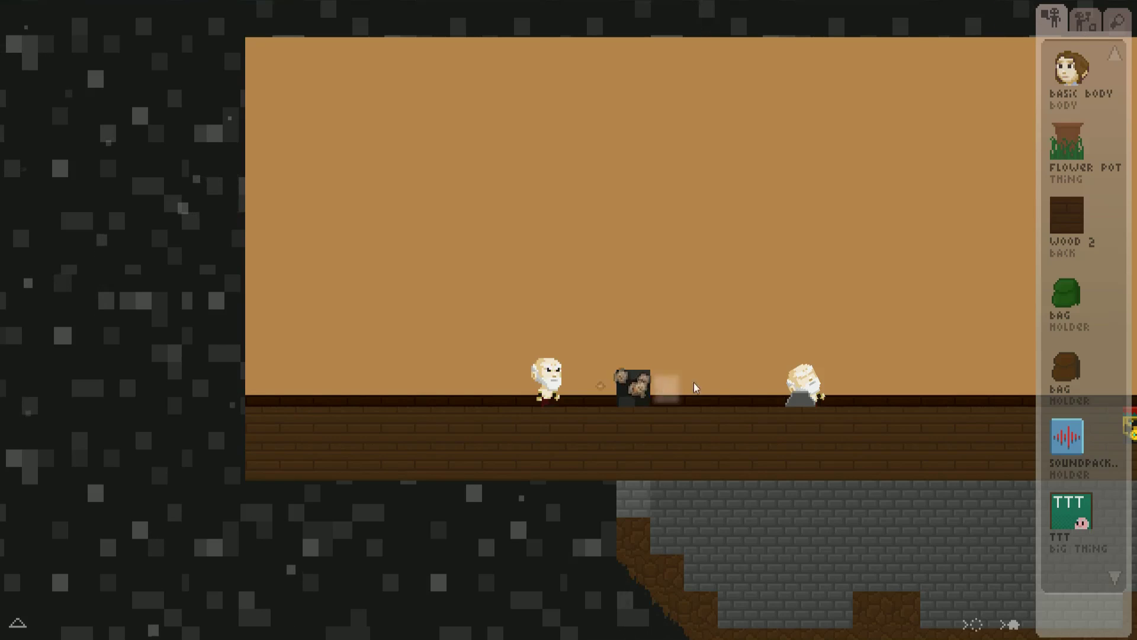
pyautogui.moveTo(1070, 444); pyautogui.dragTo(634, 390)
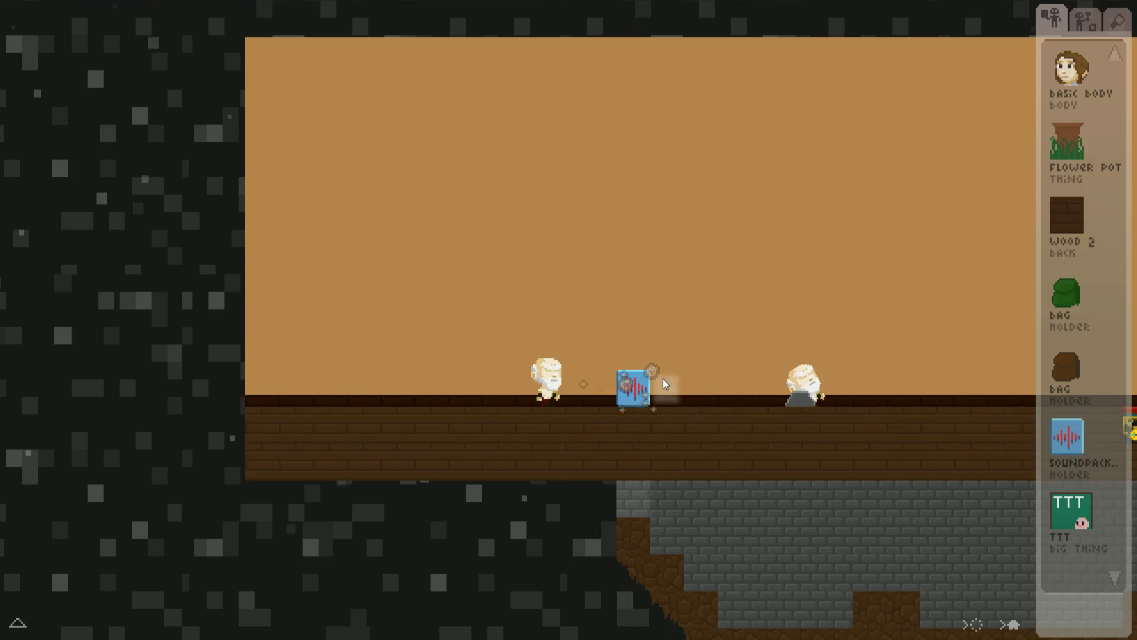
pyautogui.click(631, 398)
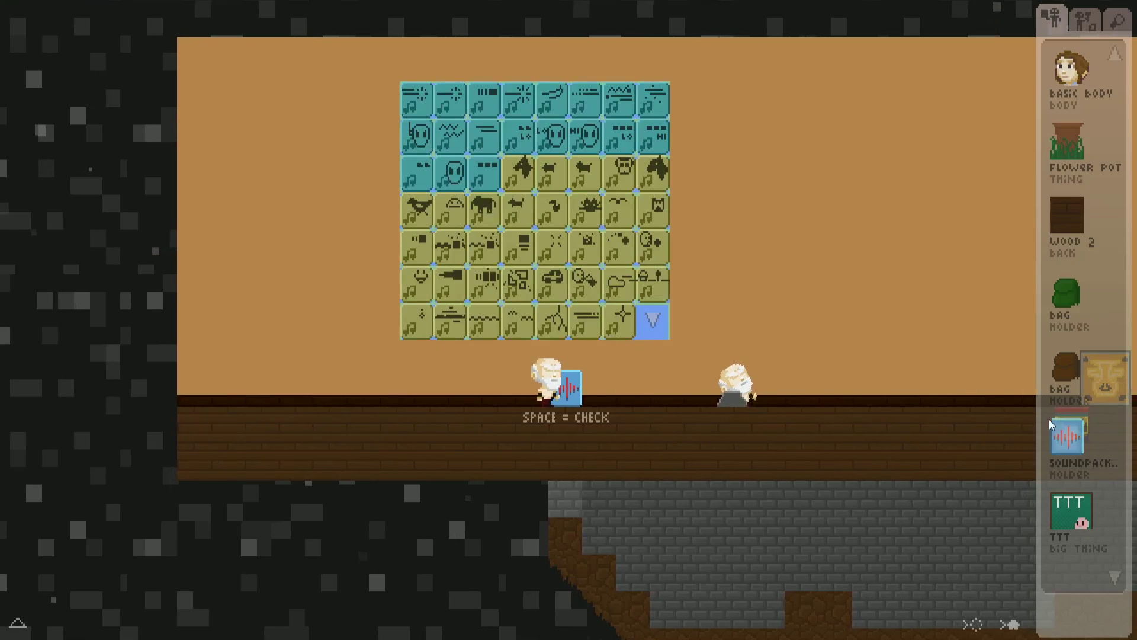
pyautogui.press('Left')
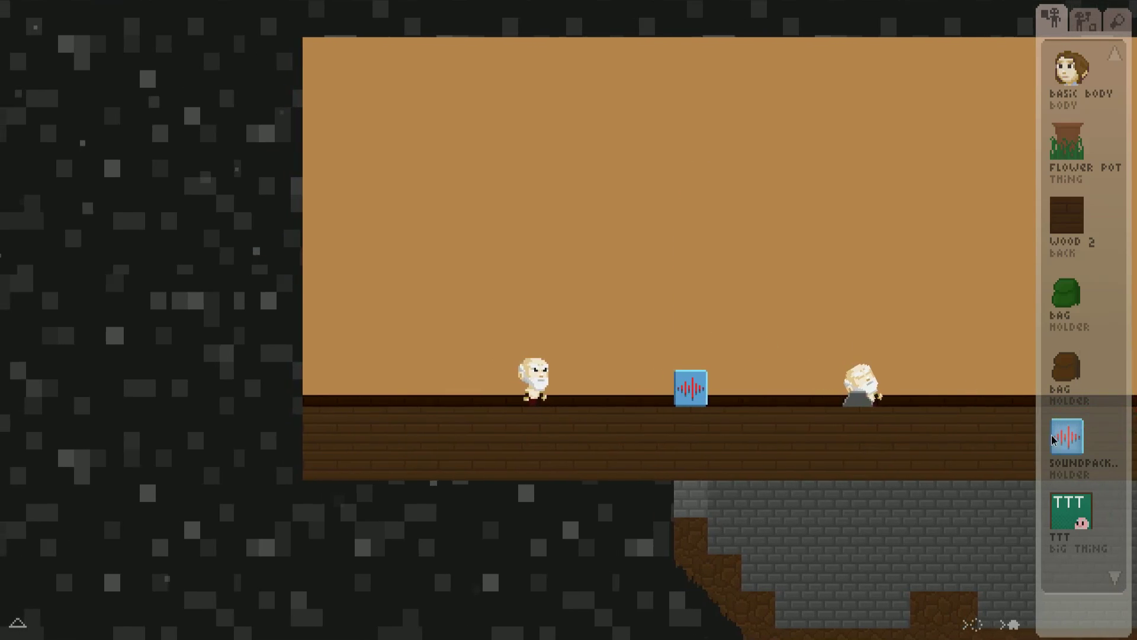
# Browse the soundpack's pages of sounds and view the details of Wheel Spinning and Female Robot Voice 9
pyautogui.click(1054, 440)
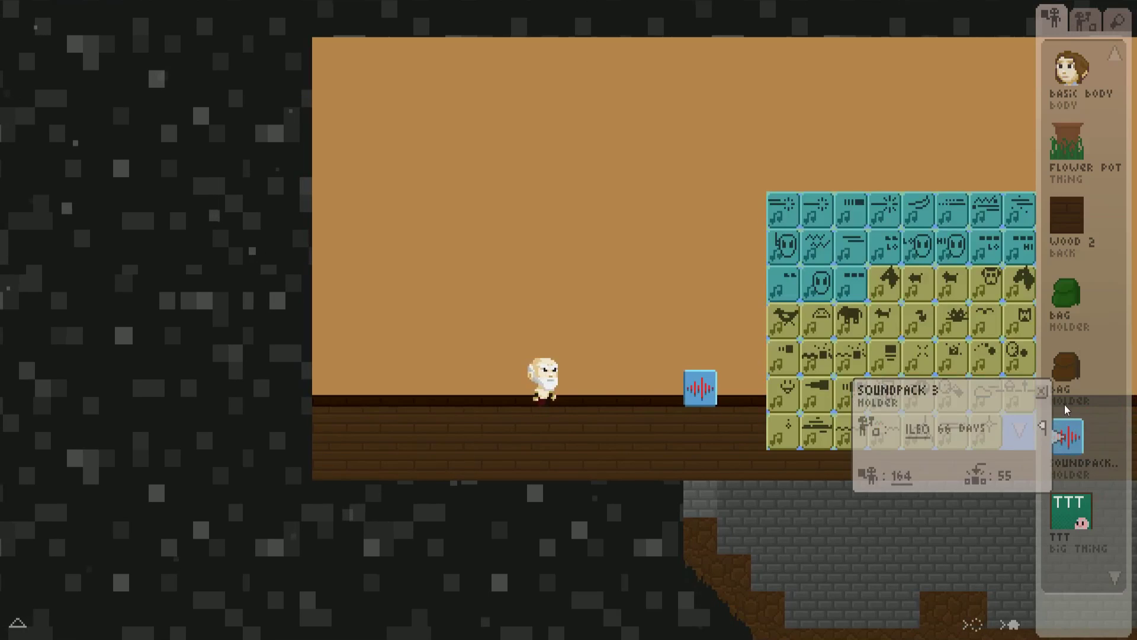
pyautogui.click(1043, 392)
pyautogui.scroll(-2, 901, 373)
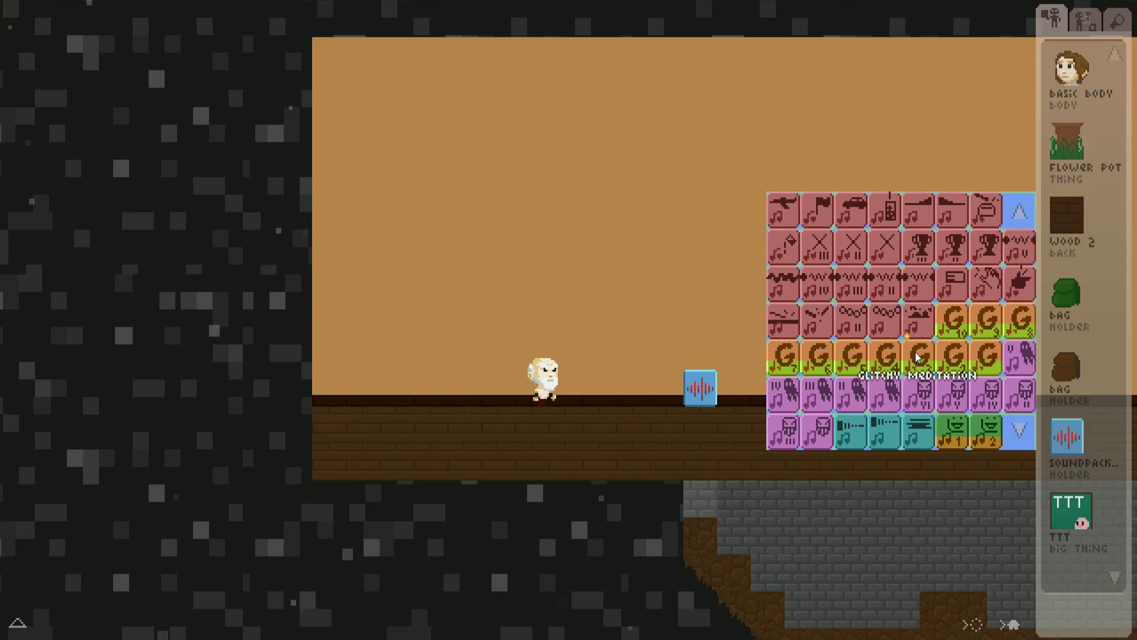
pyautogui.scroll(-1, 916, 355)
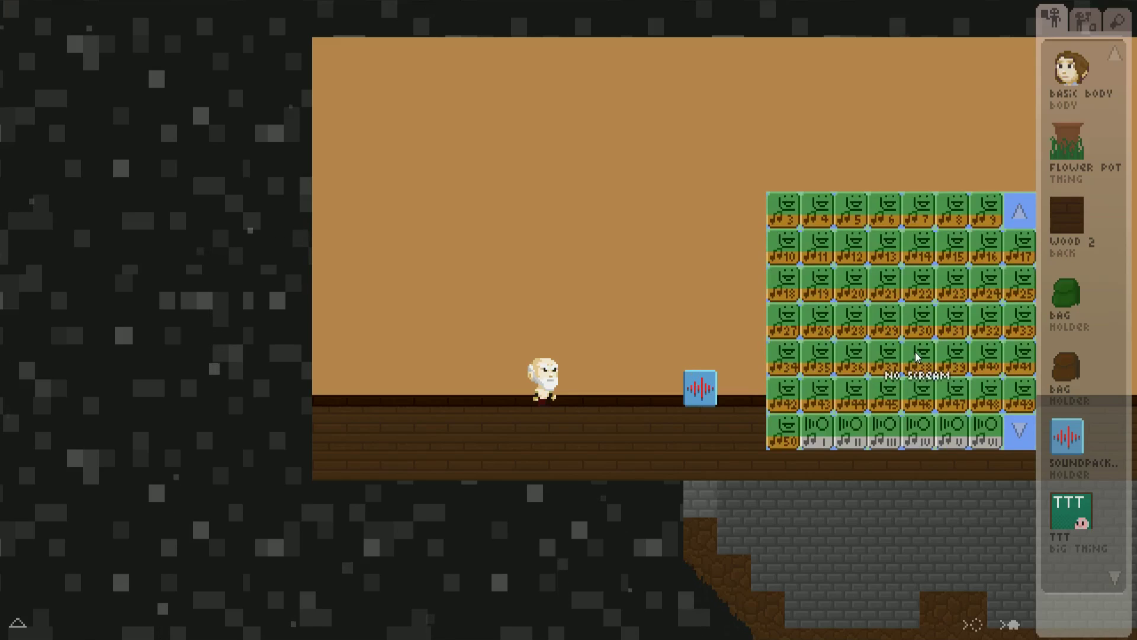
pyautogui.scroll(-1, 917, 356)
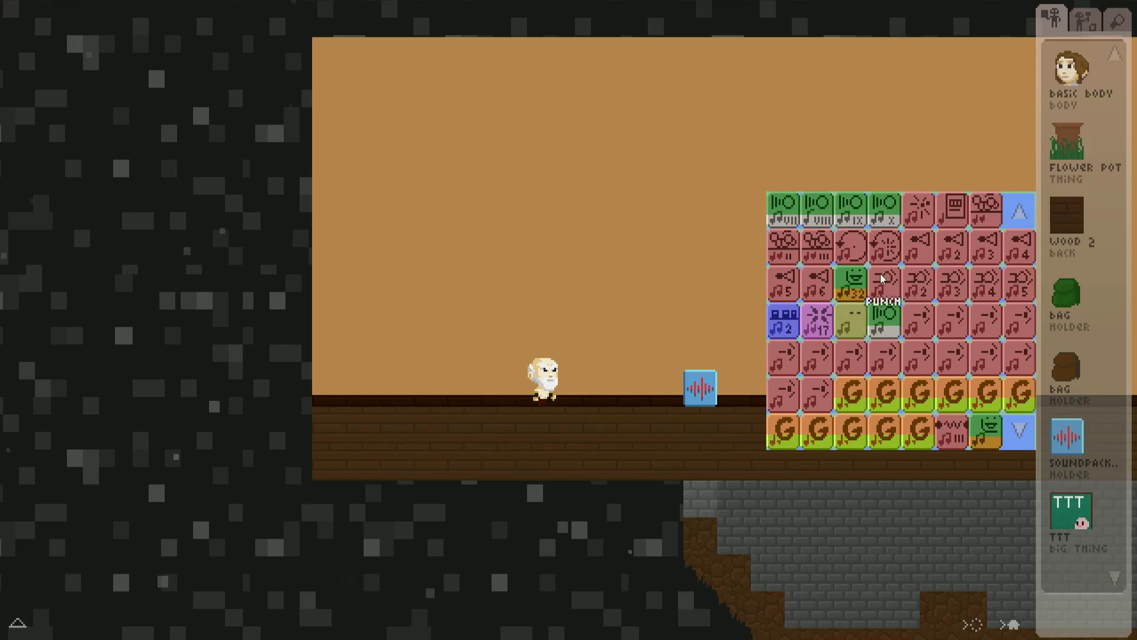
pyautogui.moveTo(884, 249)
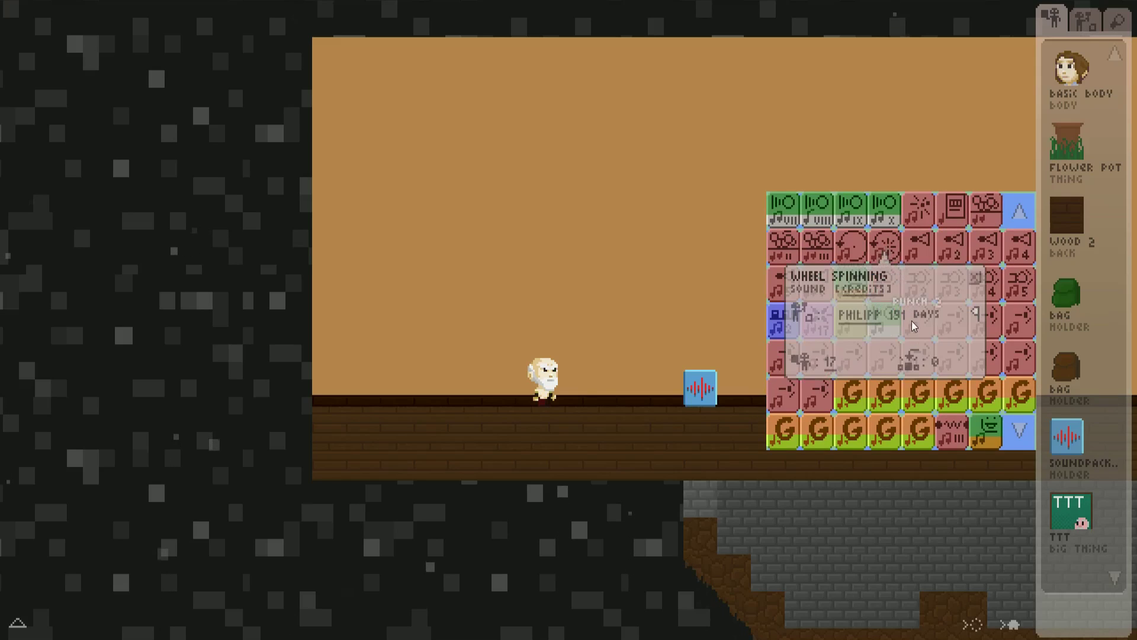
pyautogui.moveTo(860, 218)
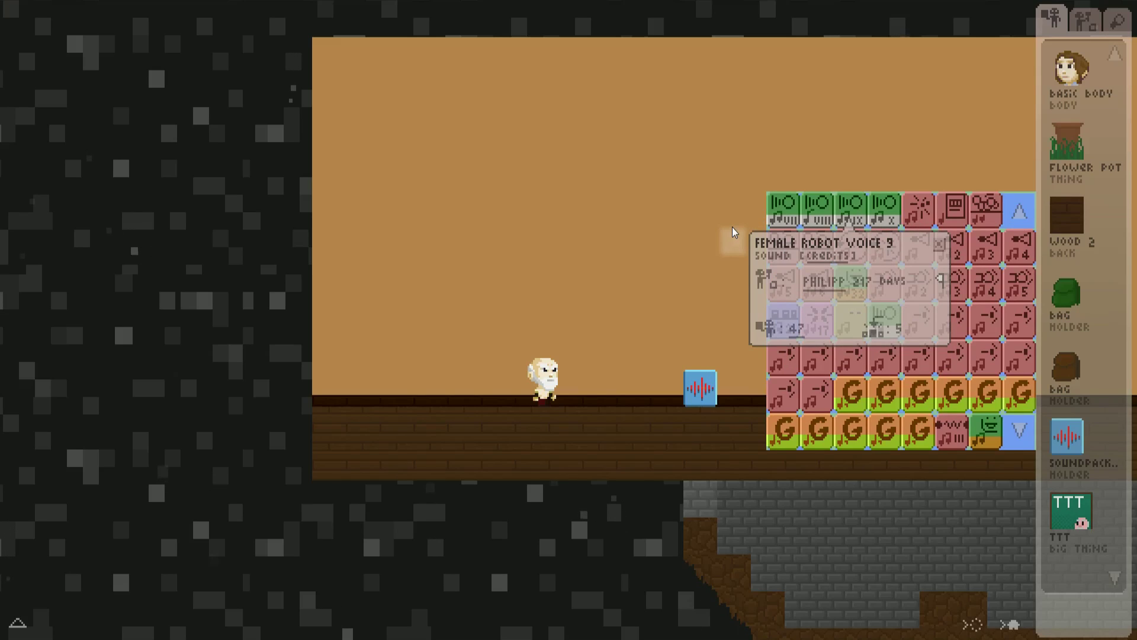
# Collect the Voice Mmmm sound from the soundpack, and show the collected items alongside the open DANCE motion
pyautogui.scroll(7, 927, 376)
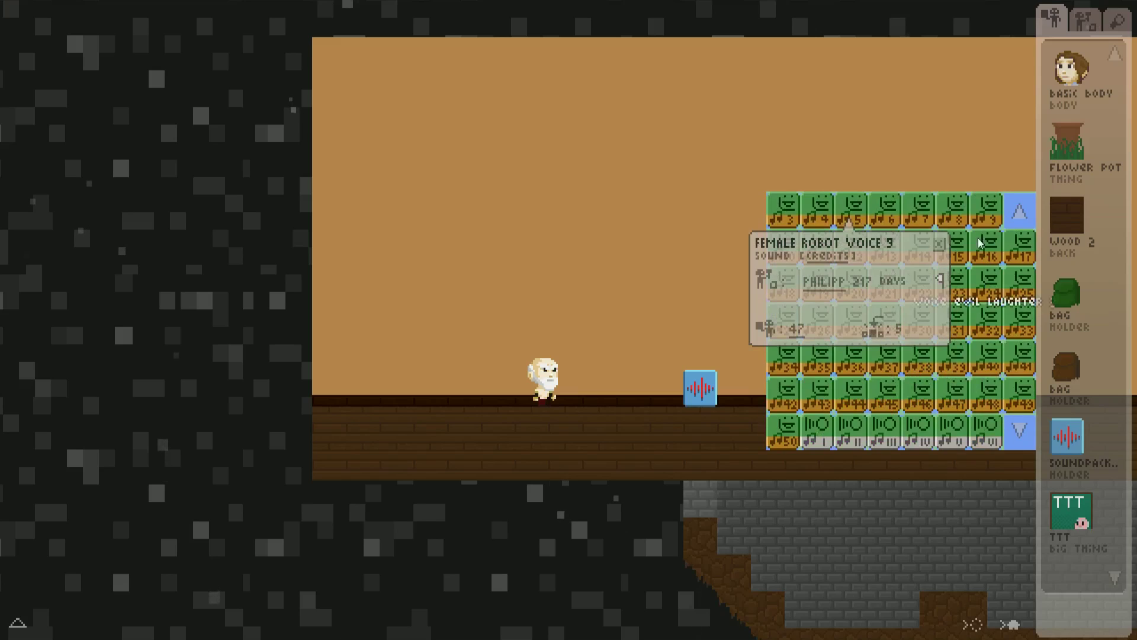
pyautogui.moveTo(953, 210); pyautogui.dragTo(1067, 168)
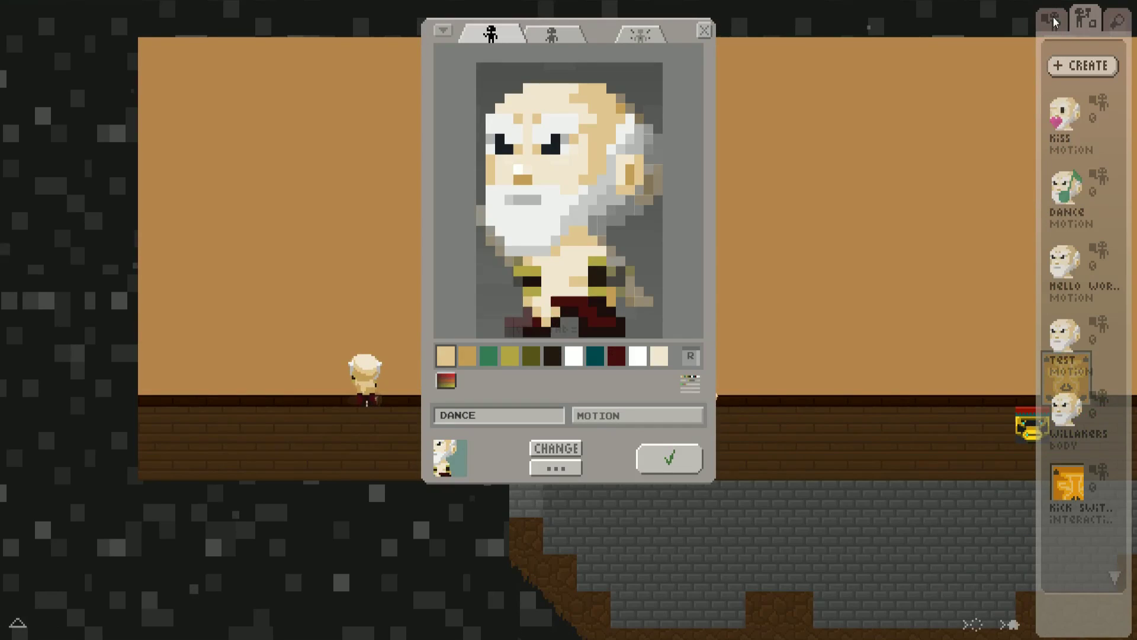
pyautogui.click(1053, 21)
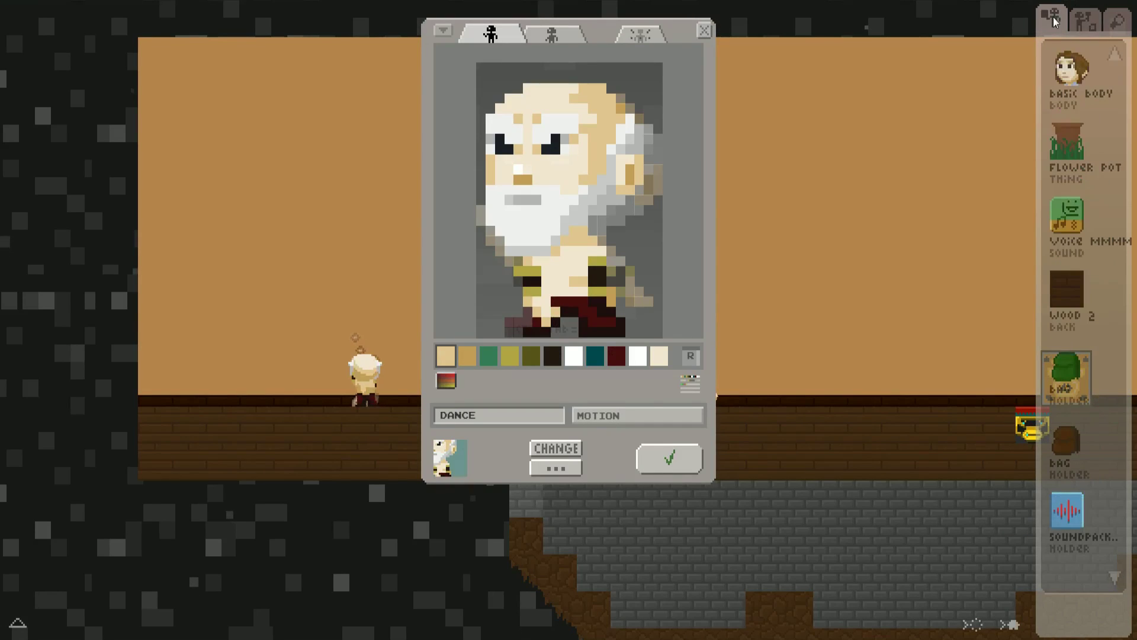
# Attach the collected Voice Mmmm sound to the DANCE motion and save the motion
pyautogui.click(445, 31)
pyautogui.click(481, 282)
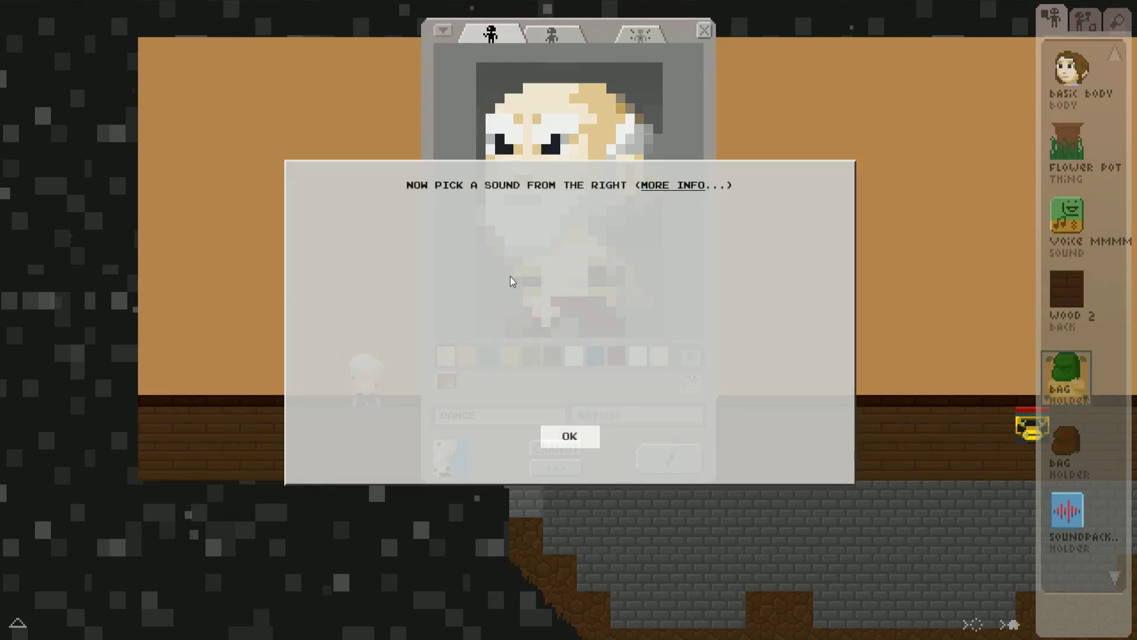
pyautogui.click(1065, 216)
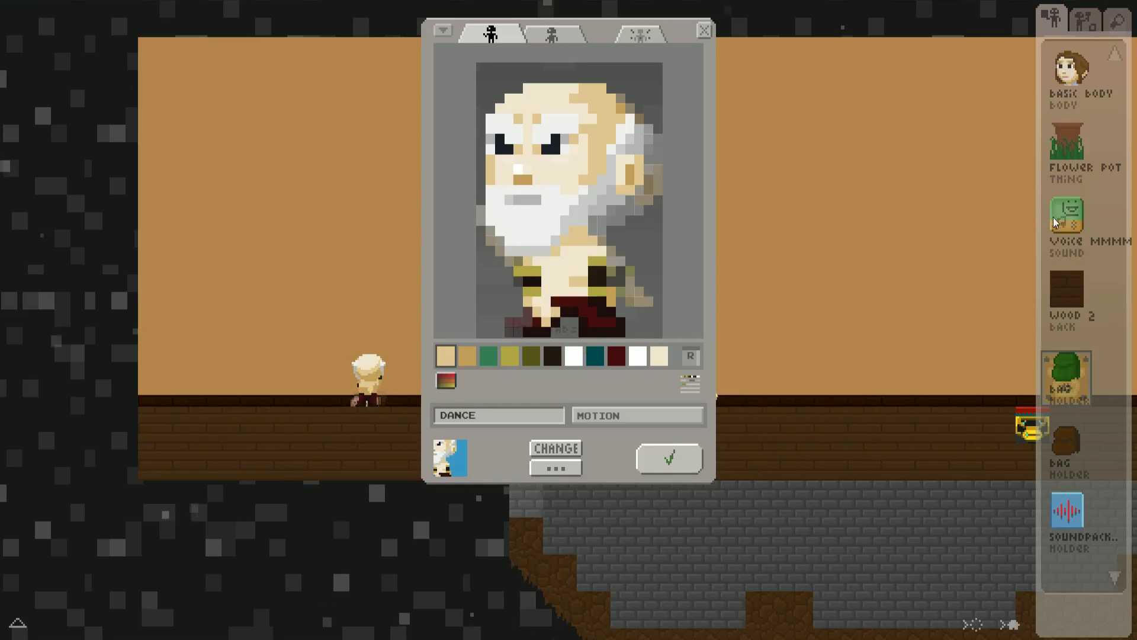
pyautogui.click(670, 459)
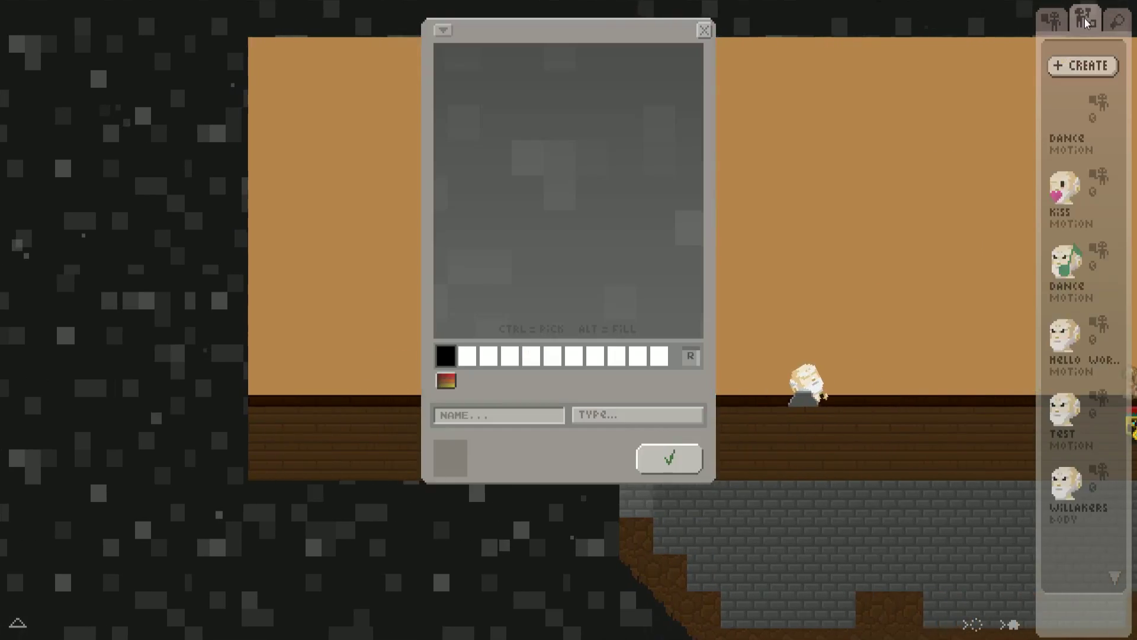
# Try out the newly saved DANCE motion on the bearded body
pyautogui.click(1069, 117)
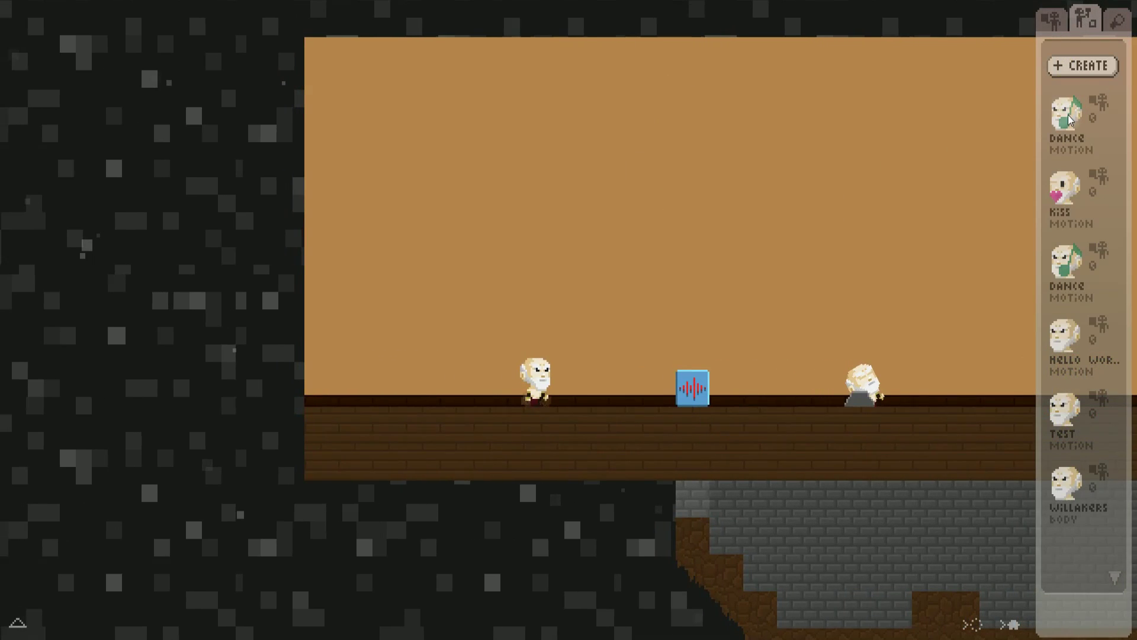
pyautogui.click(1070, 116)
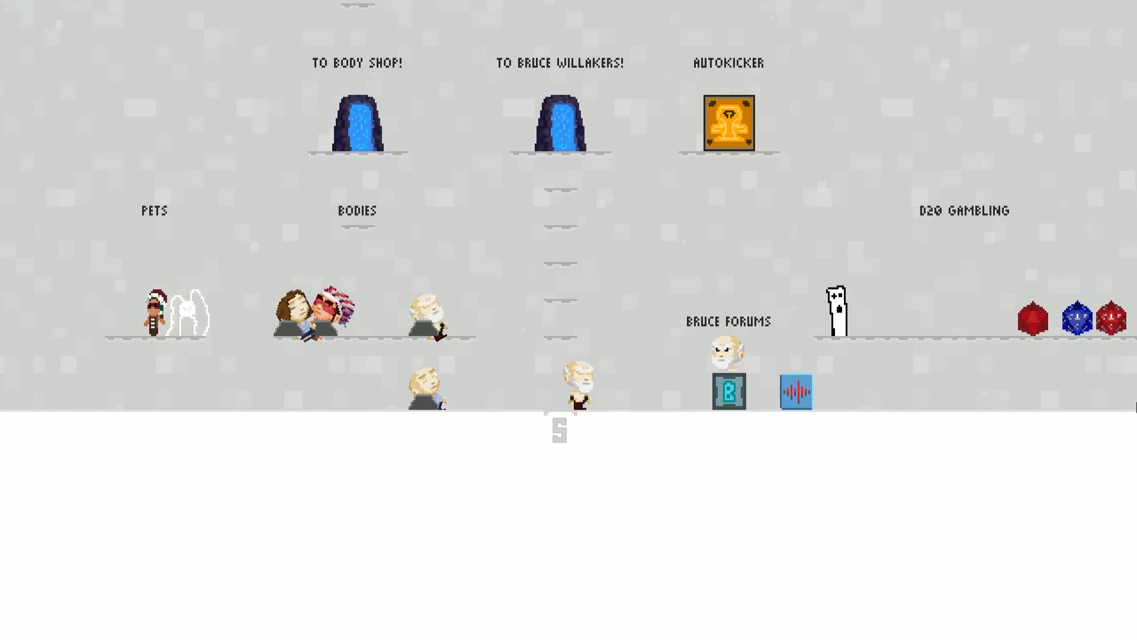
pyautogui.press('Left')
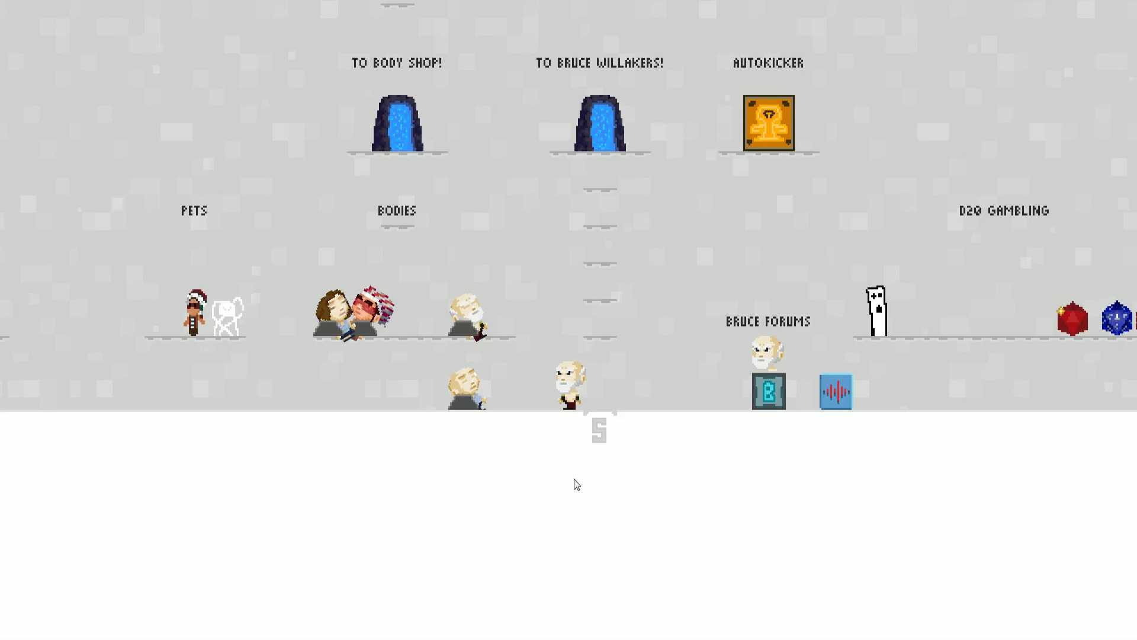
pyautogui.press('Up')
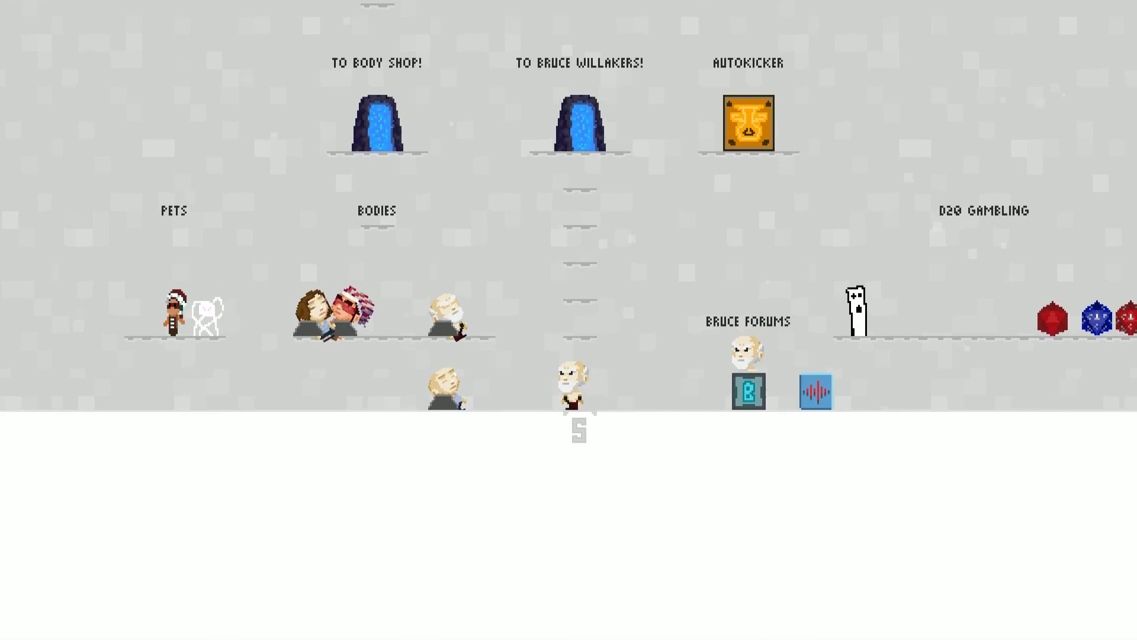
pyautogui.press('Left')
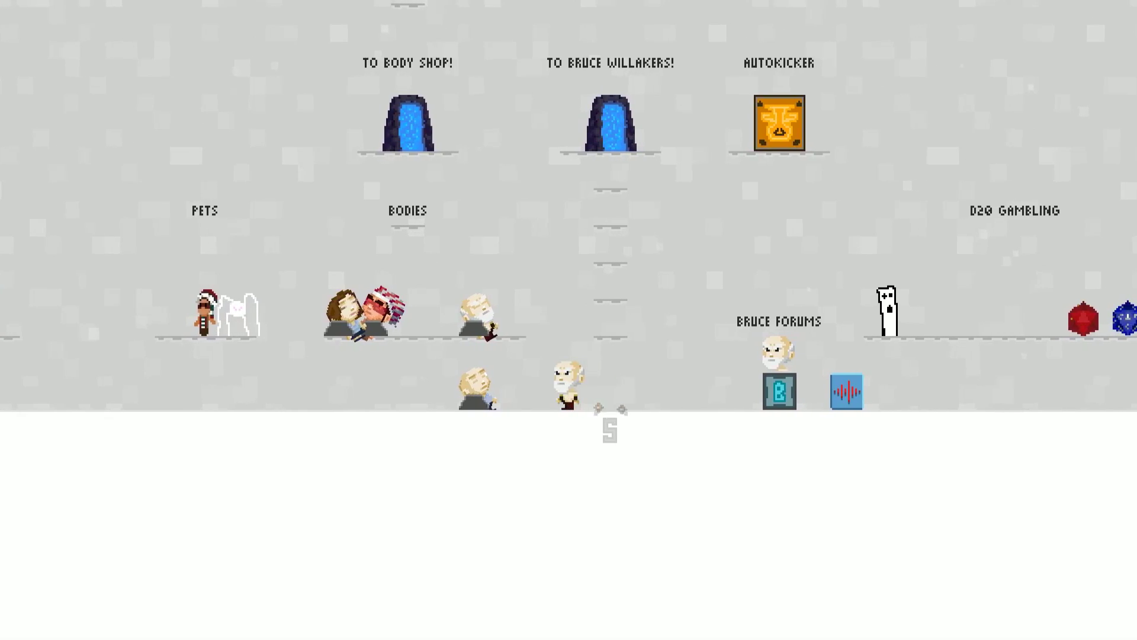
pyautogui.press('Right')
pyautogui.press('Left')
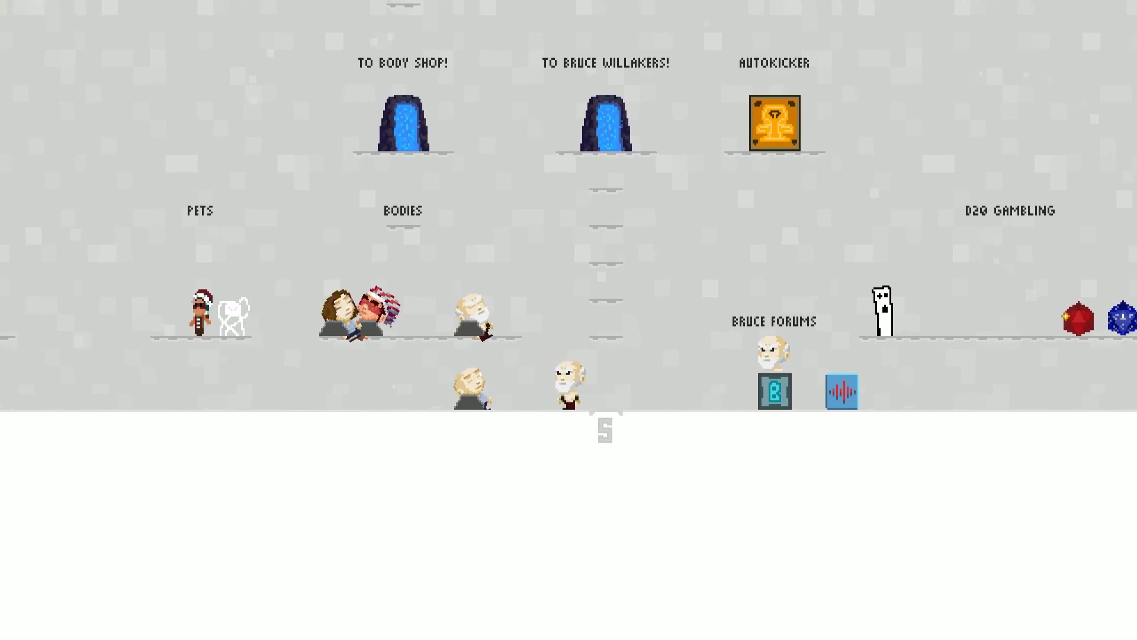
pyautogui.press('Left')
pyautogui.press('Right')
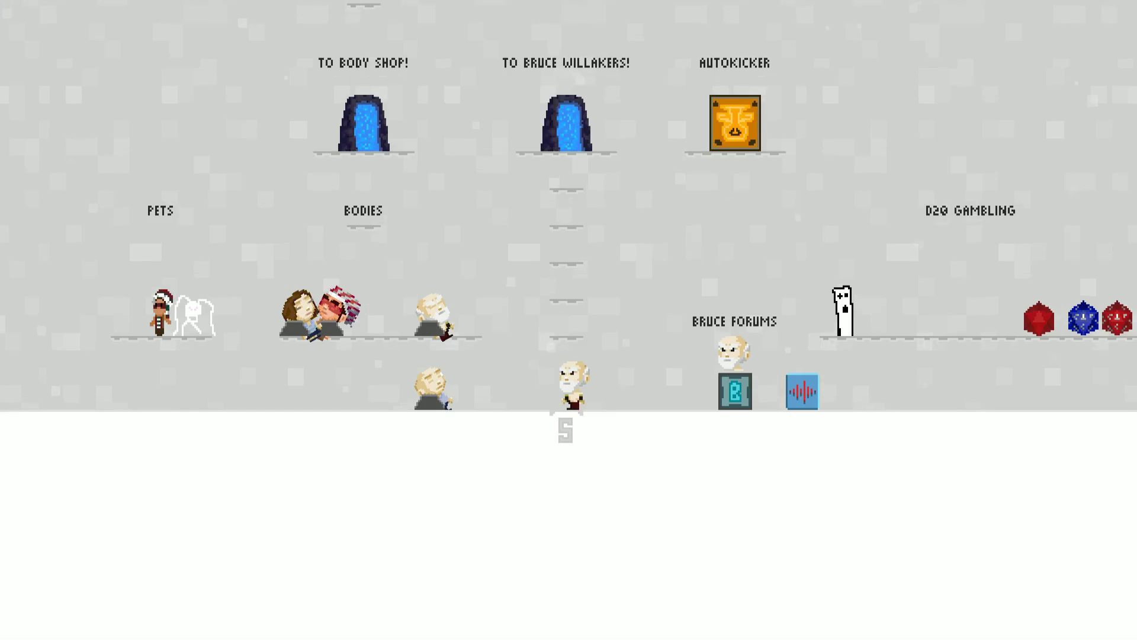
# Walk past the Bruce Forums and D20 Gambling to Password Walls and say the password in front of the brick wall
pyautogui.press('Right')
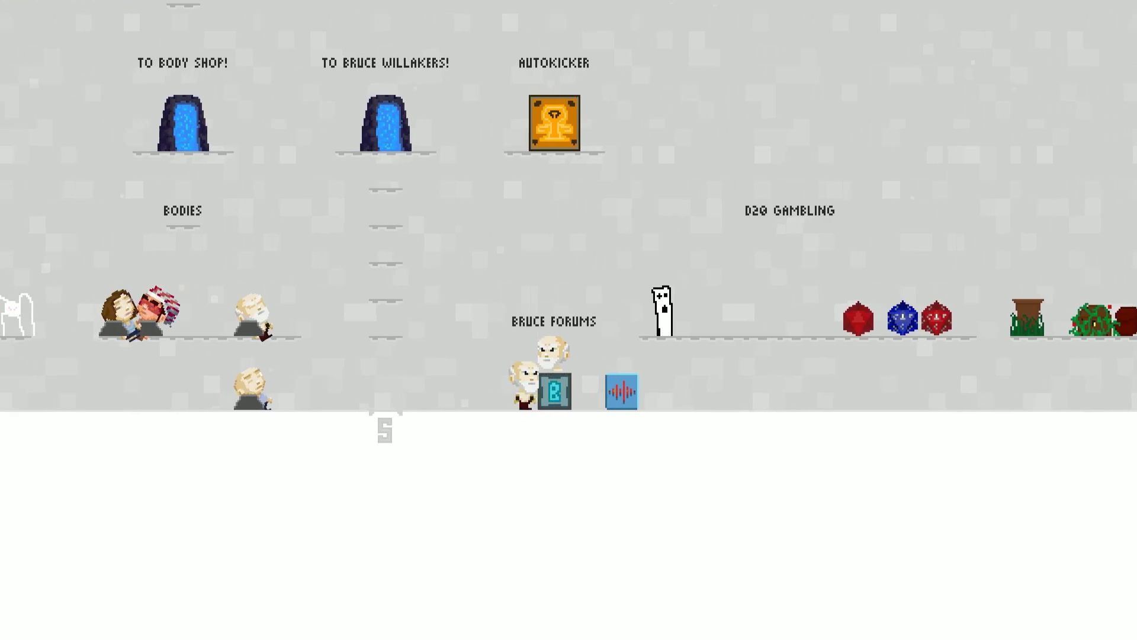
pyautogui.press('Right')
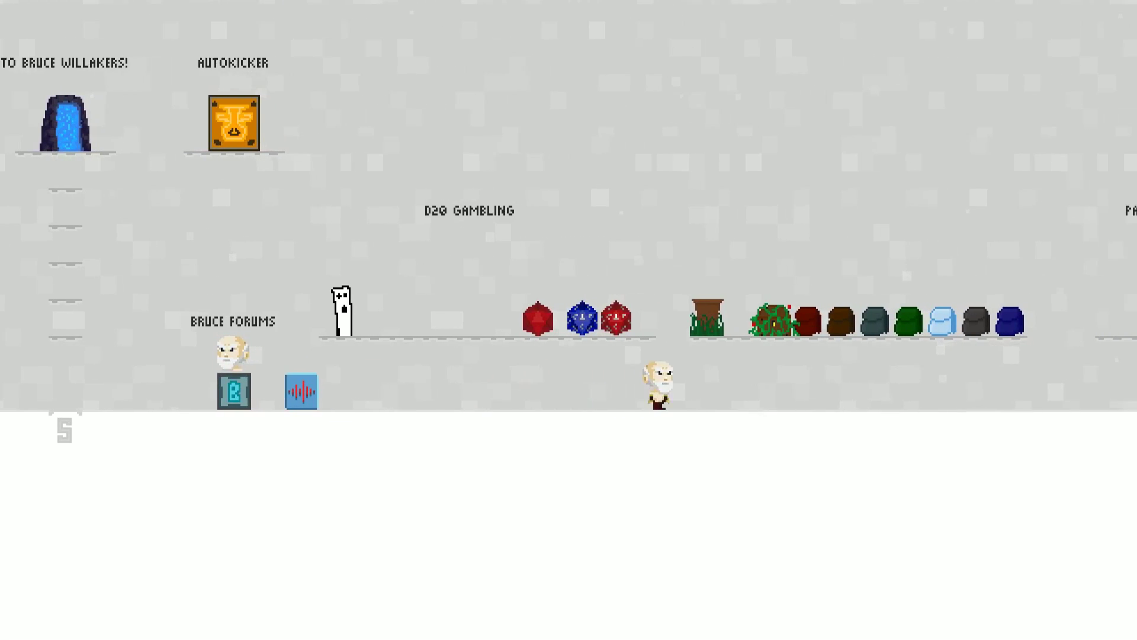
pyautogui.press('Right')
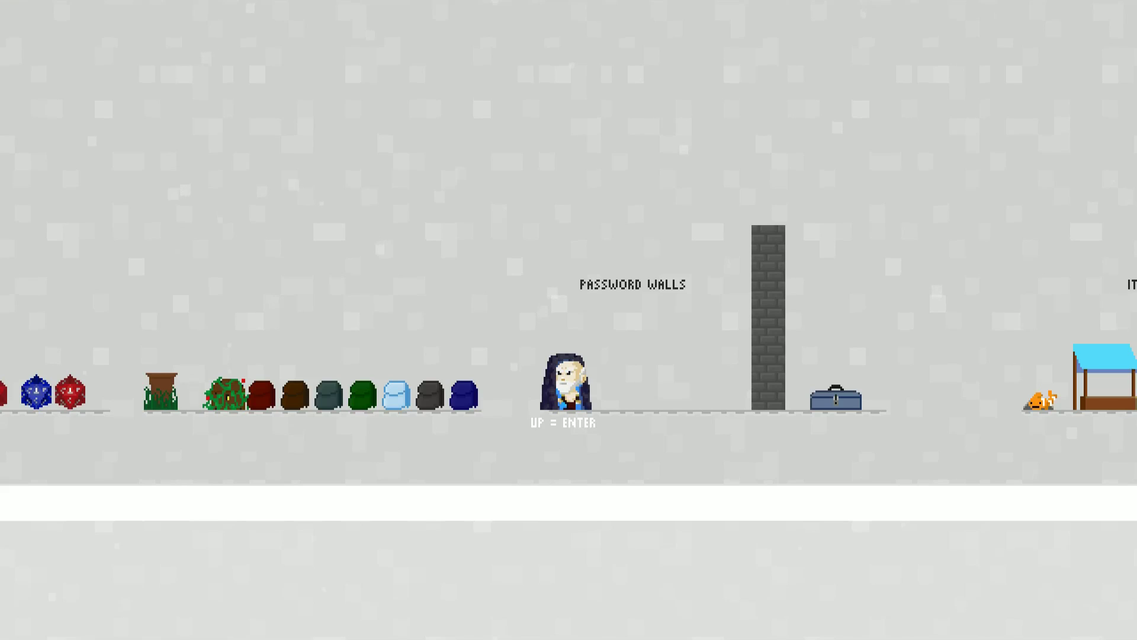
pyautogui.press('Right')
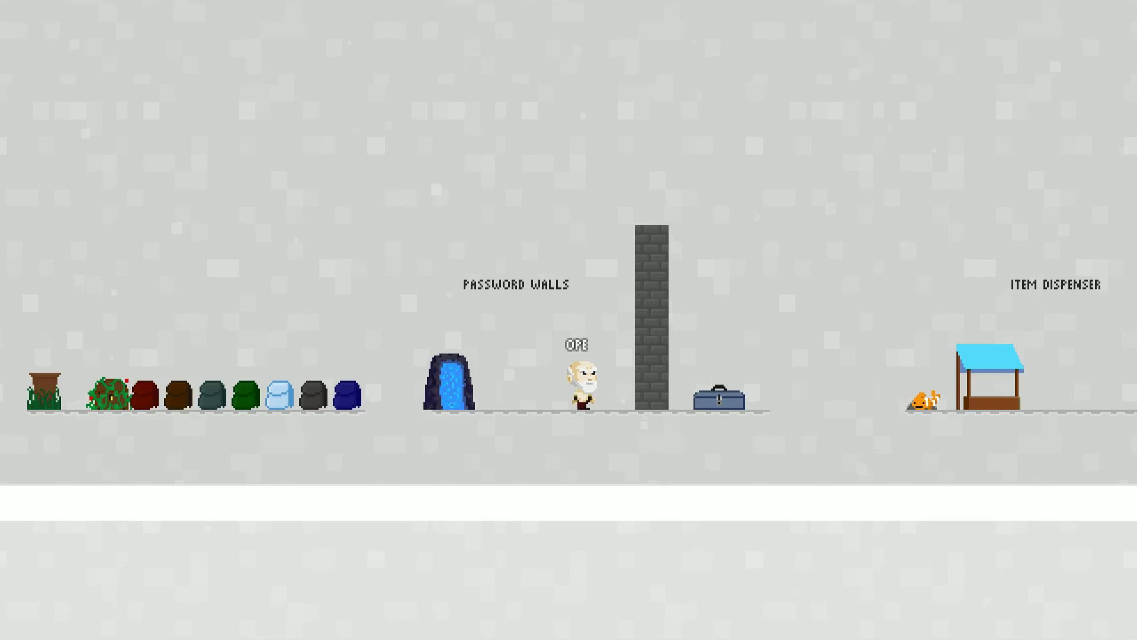
pyautogui.write('N')
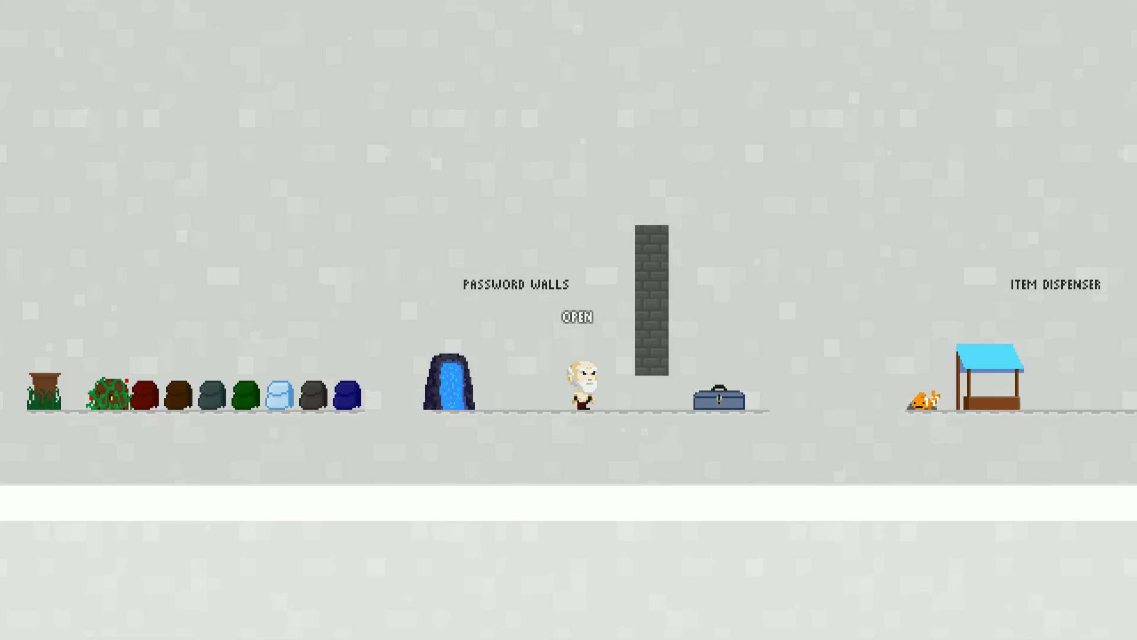